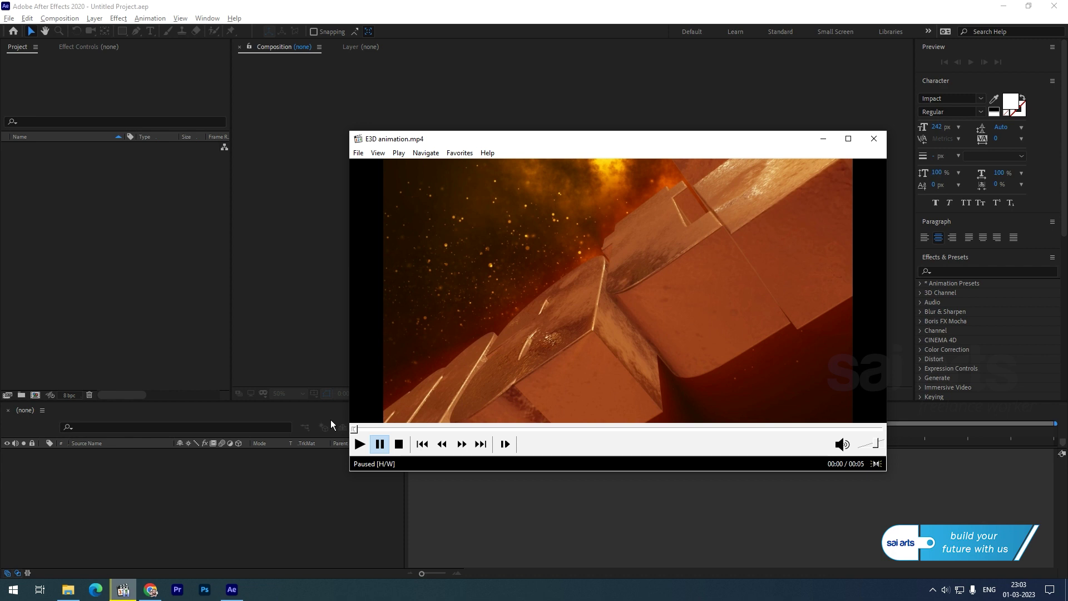
Play the E3D animation.mp4 preview to the end, then close Media Player Classic
left_click(360, 444)
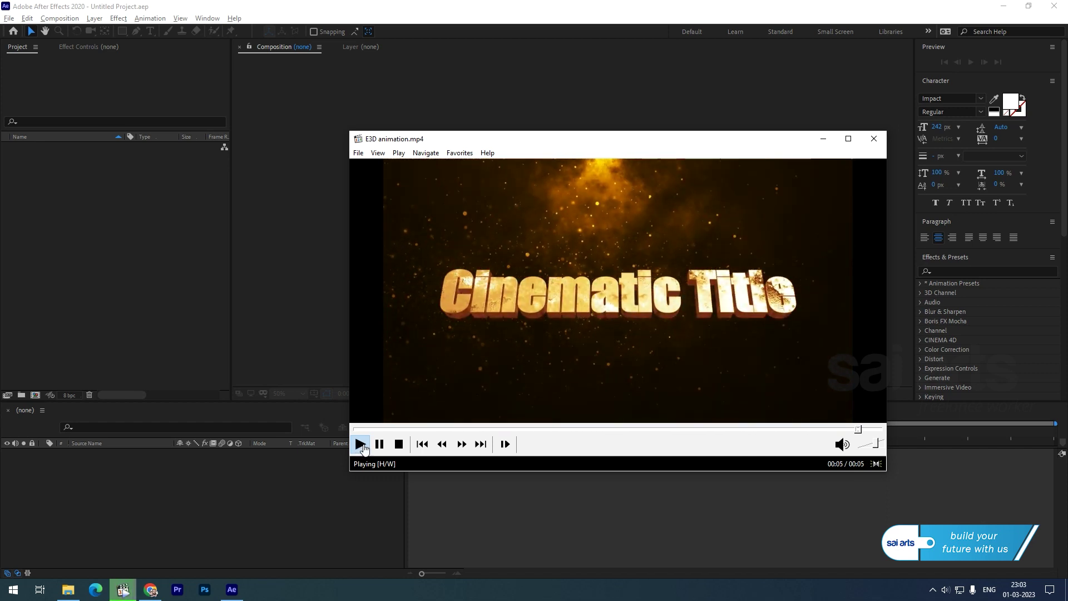
left_click(873, 138)
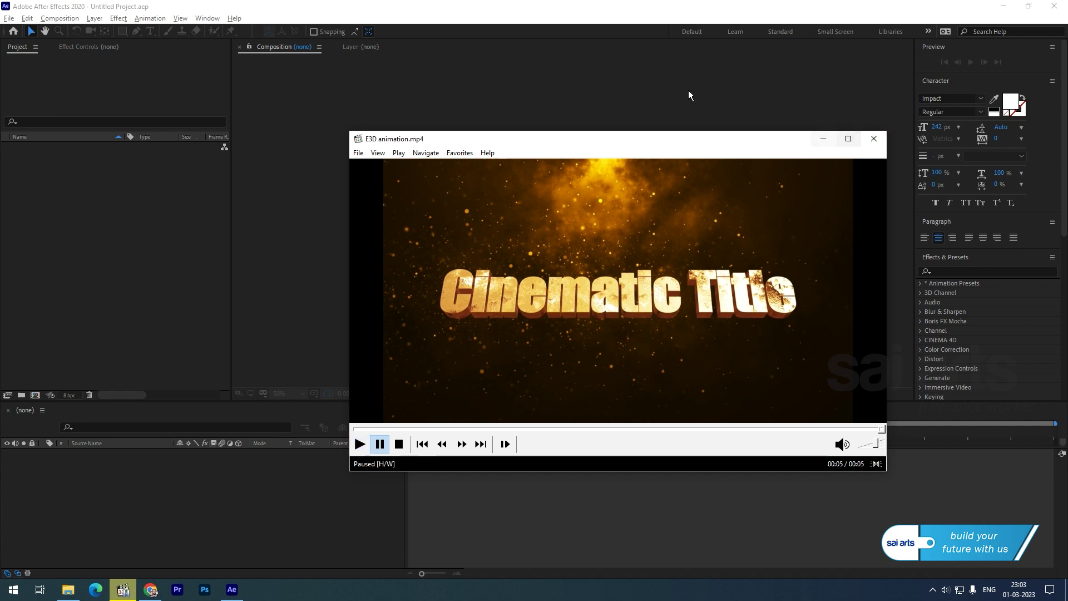
Create a new 1920×1080 Comp 1 and add a new text layer
left_click(504, 219)
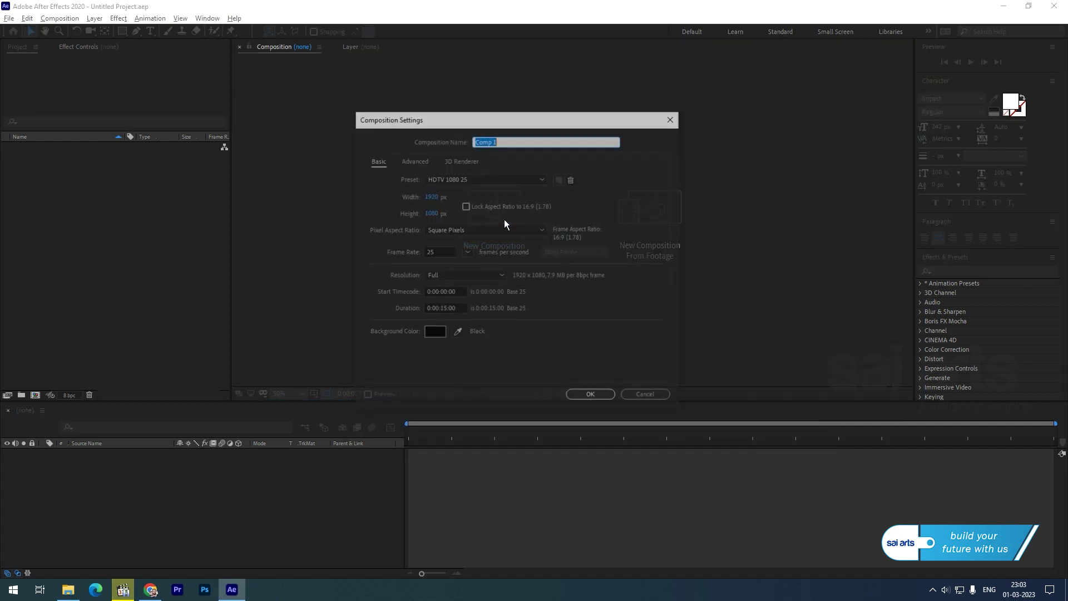
left_click(591, 396)
right_click(68, 476)
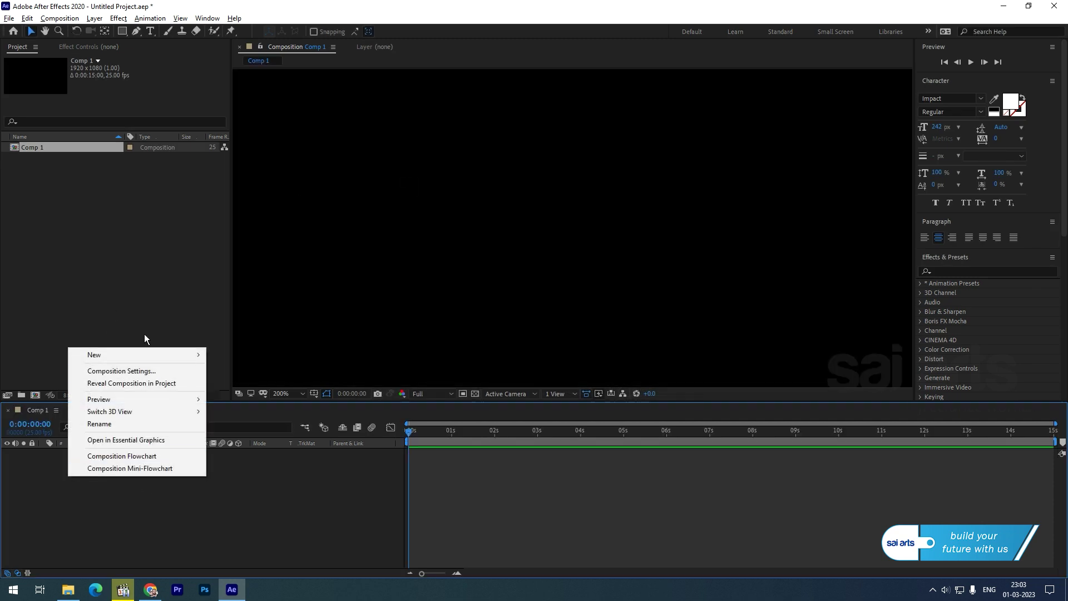
mouse_move(146, 358)
left_click(249, 373)
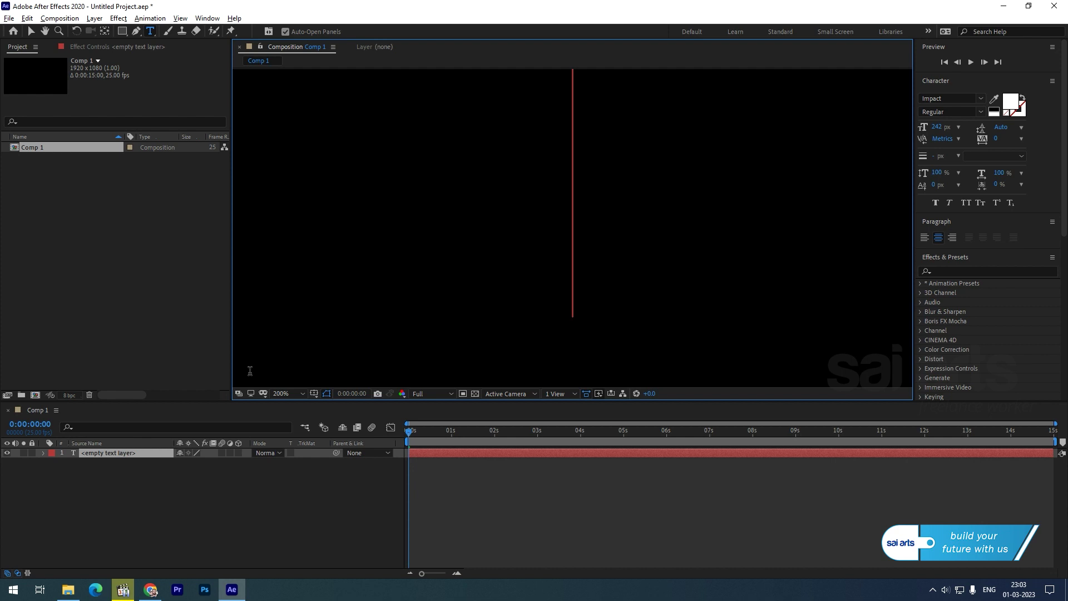
Type the title 'Cinmatic Title', fixing the typo and capitalising the C
type("ci")
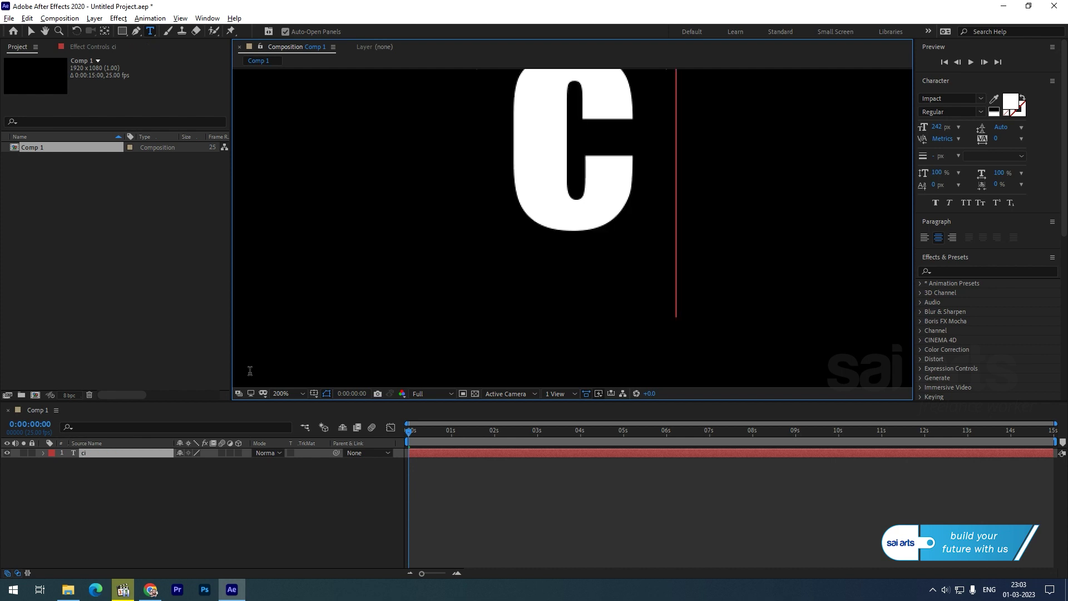
type("nmatic")
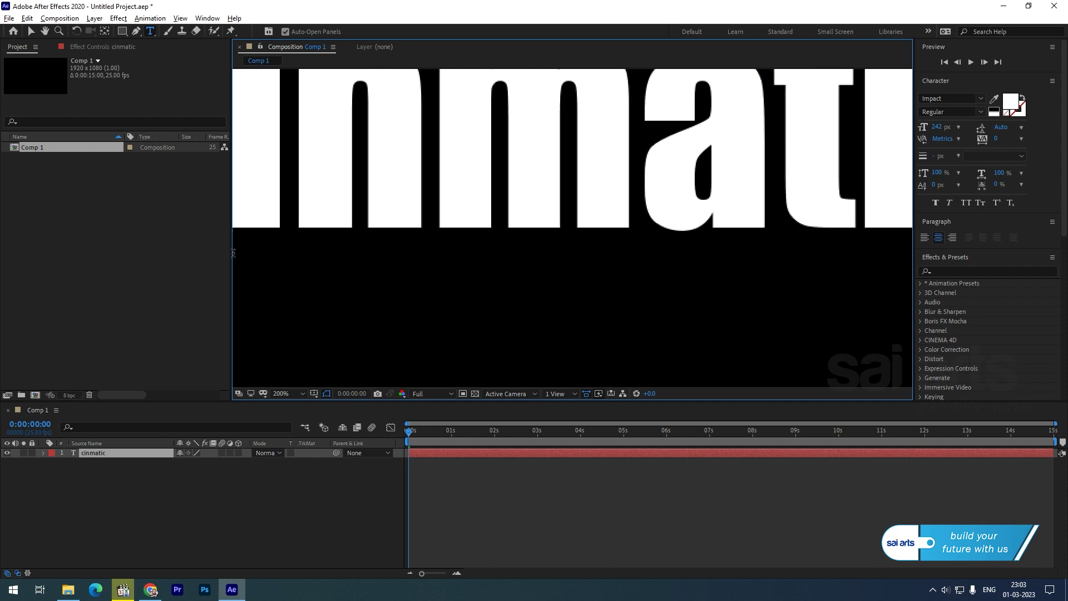
scroll(474, 272, "down", 4)
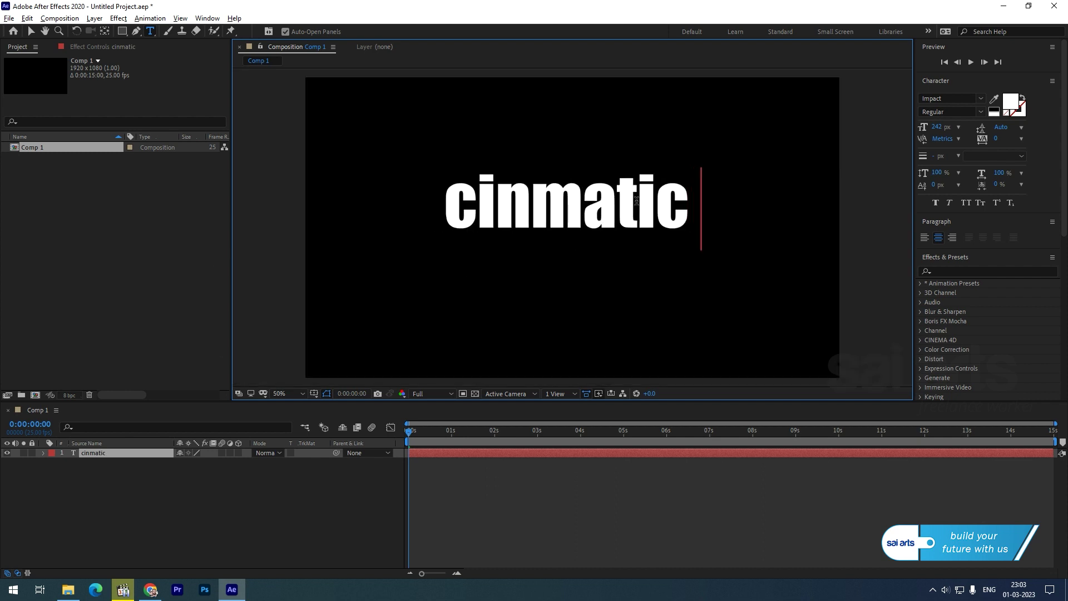
type("Titlw")
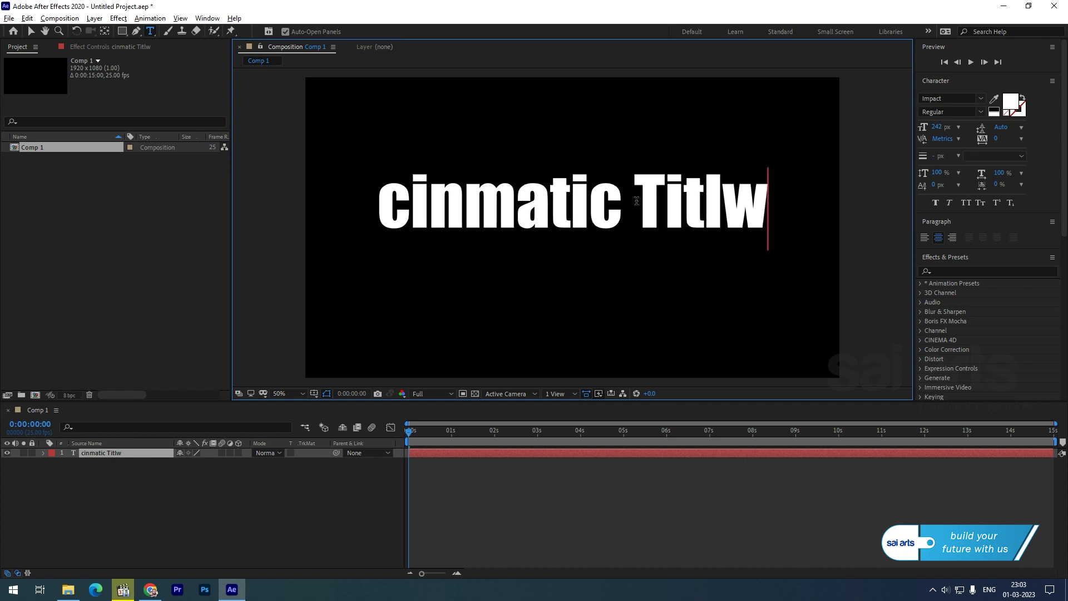
key("BackSpace")
type("e")
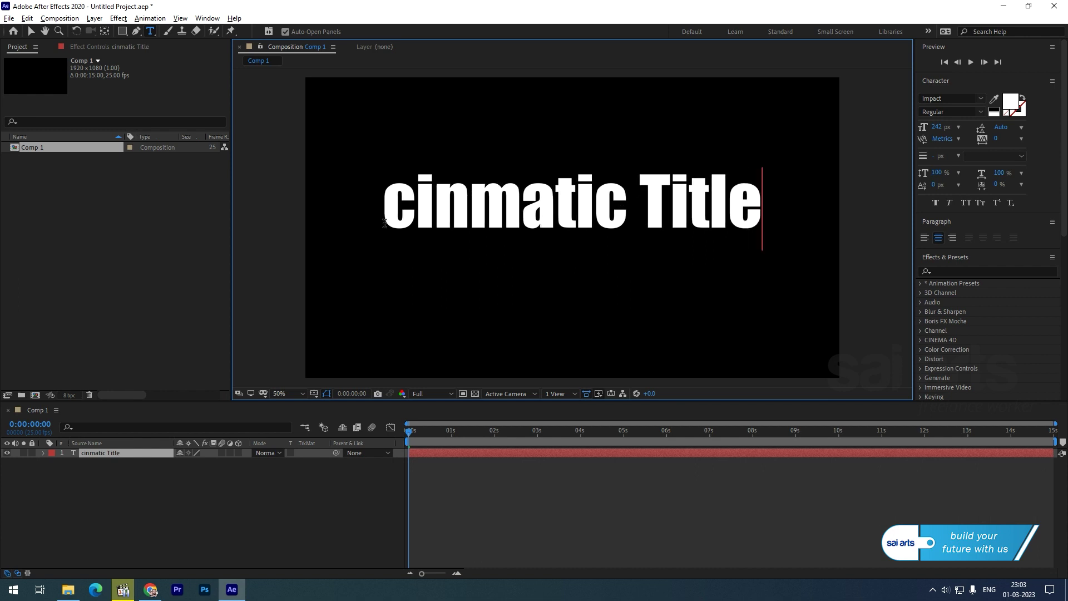
left_click_drag(382, 208, 420, 209)
type("C")
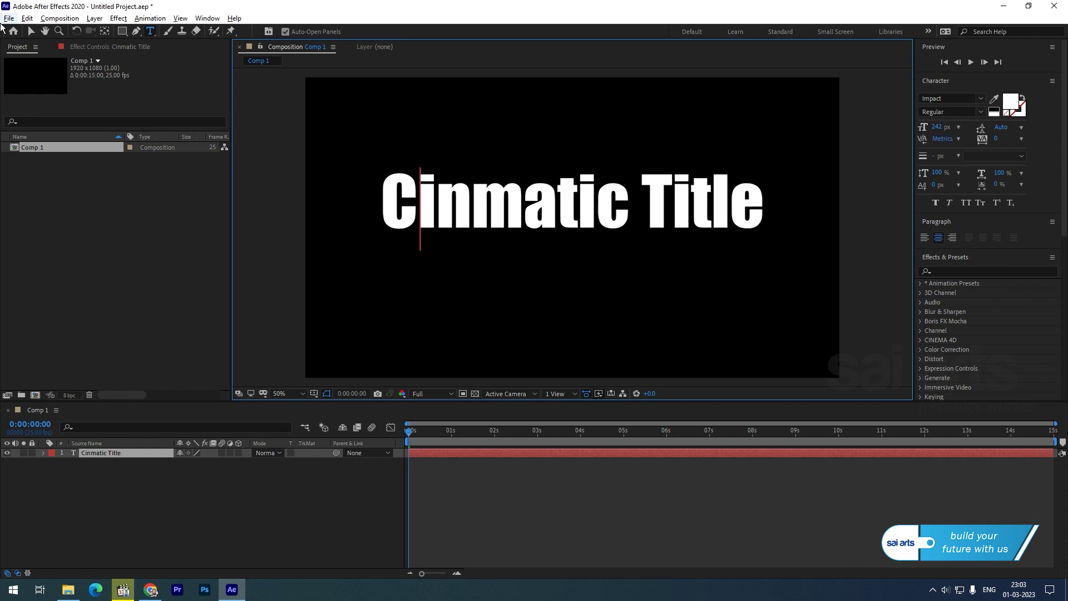
left_click(31, 31)
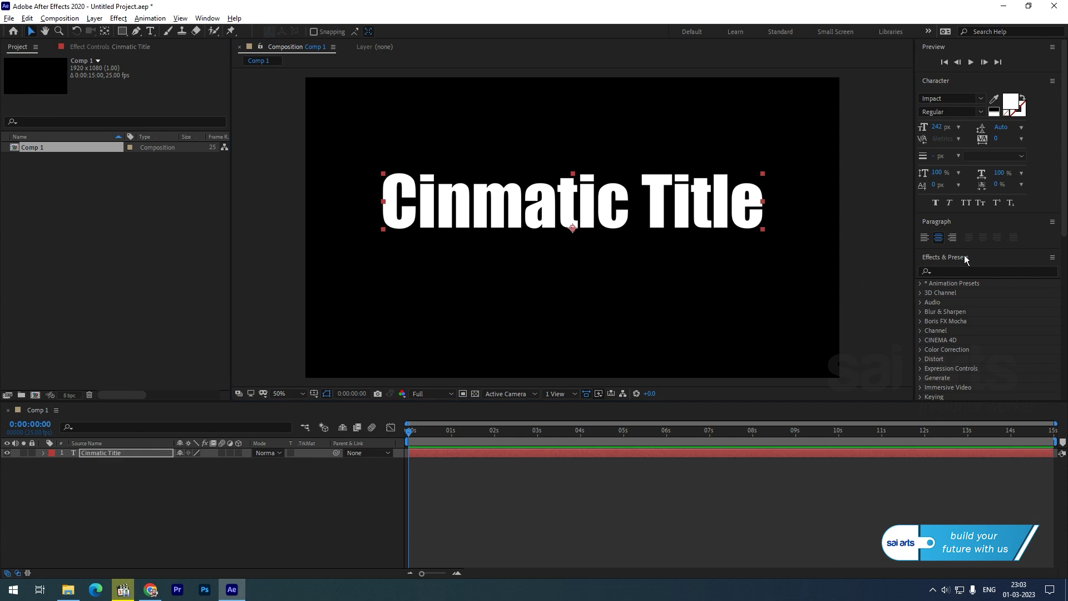
Centre the title layer vertically in the composition with Align Vertical Center
scroll(1000, 362, "down", 3)
scroll(999, 359, "down", 5)
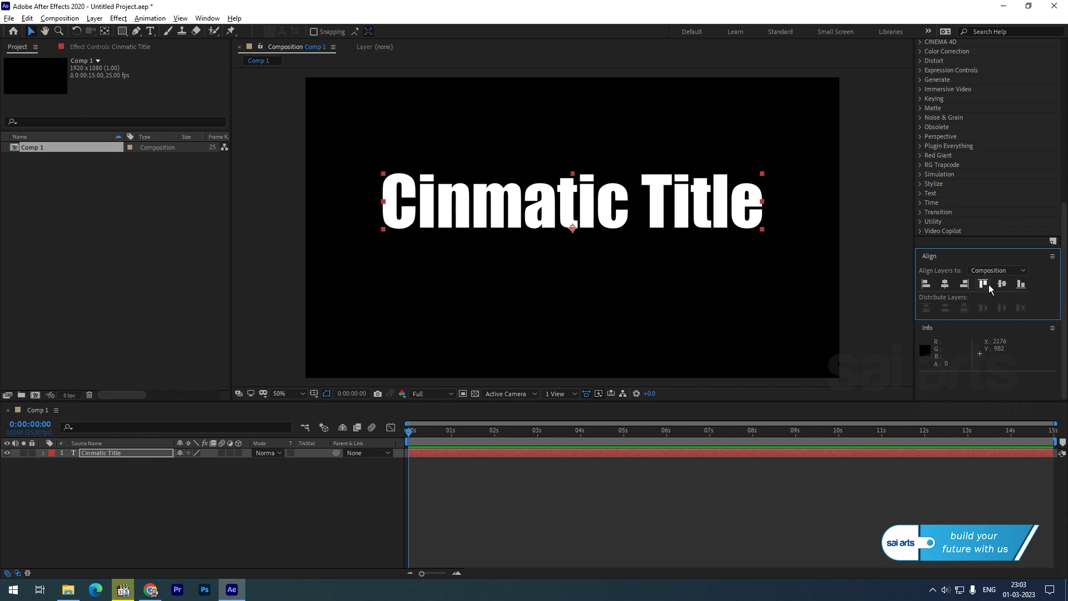
left_click(1001, 283)
left_click(844, 281)
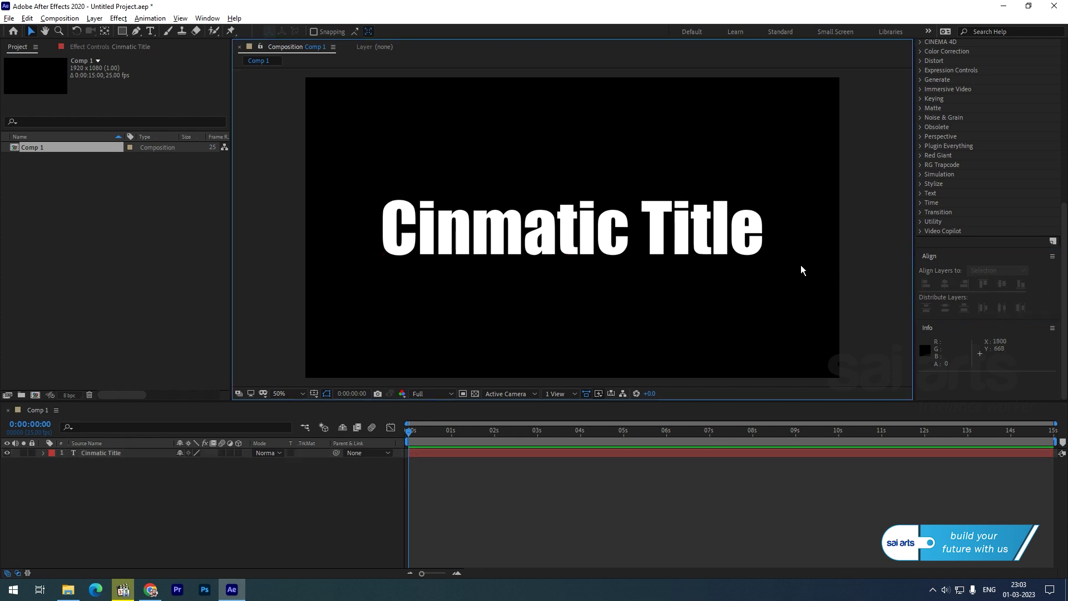
Add a new solid layer named E3D above the title
right_click(110, 490)
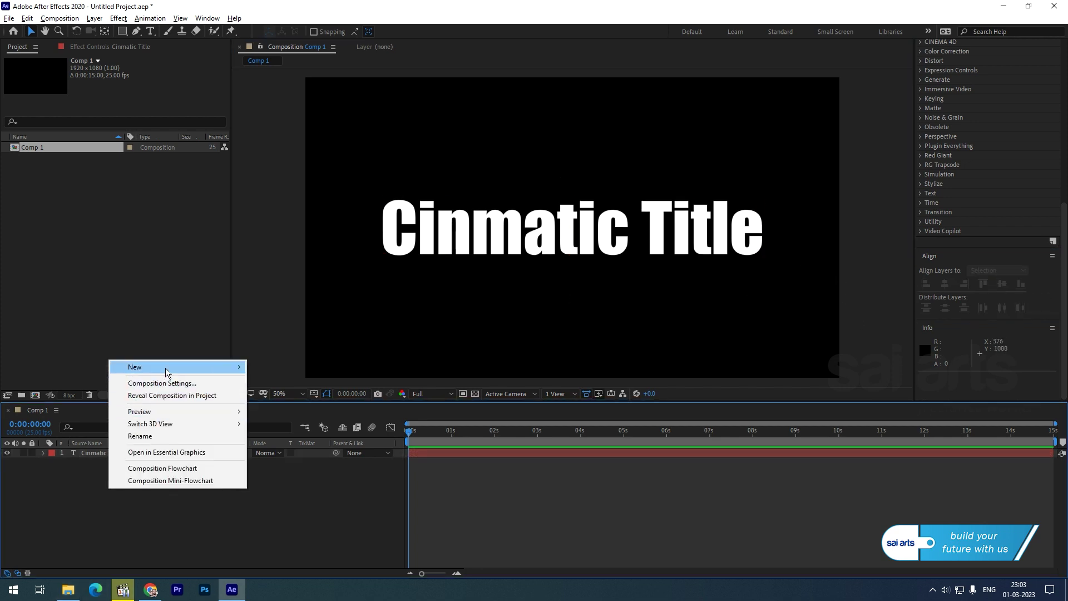
mouse_move(165, 372)
left_click(295, 397)
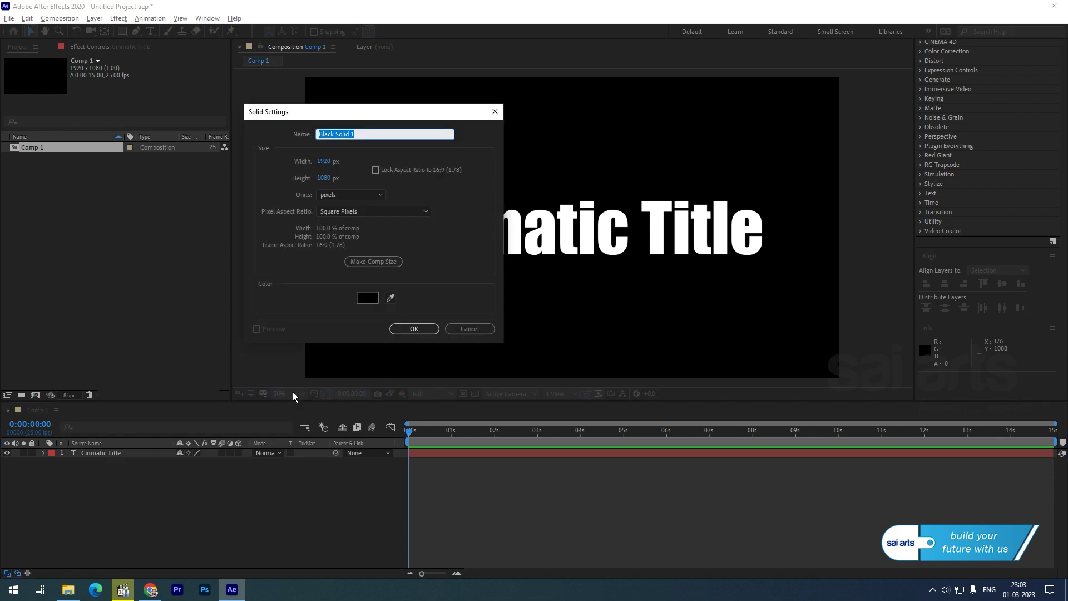
type("E3D")
left_click(423, 329)
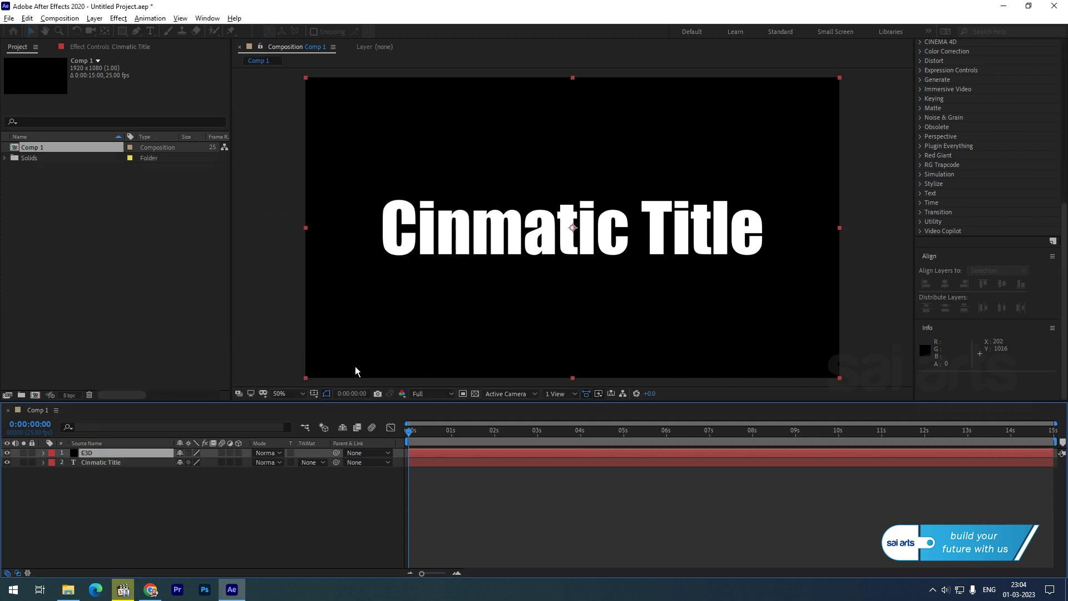
Apply the Video Copilot Element effect to the E3D solid
left_click(117, 17)
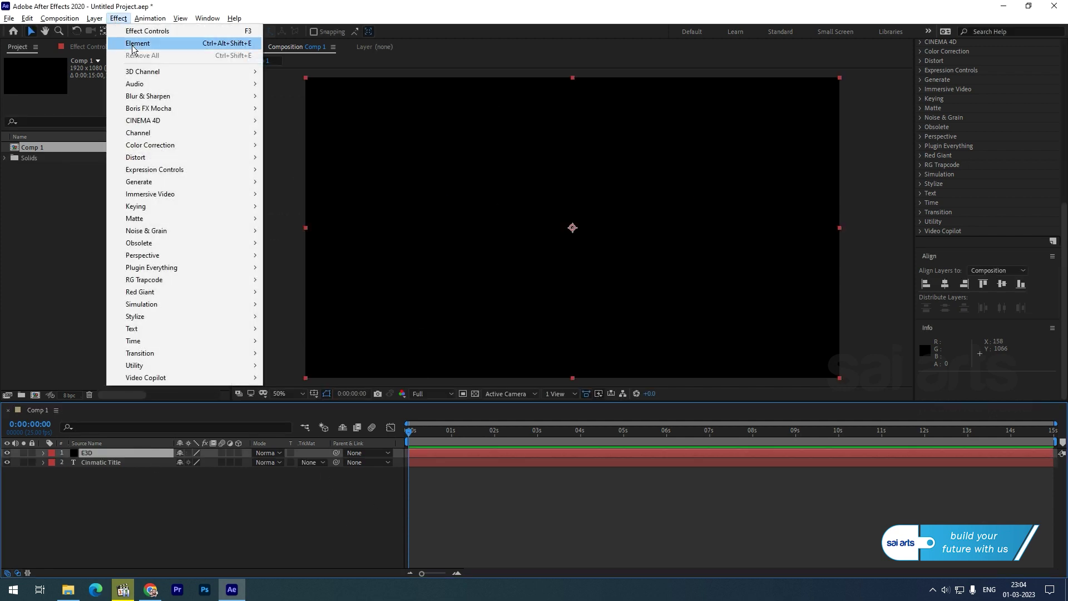
mouse_move(181, 382)
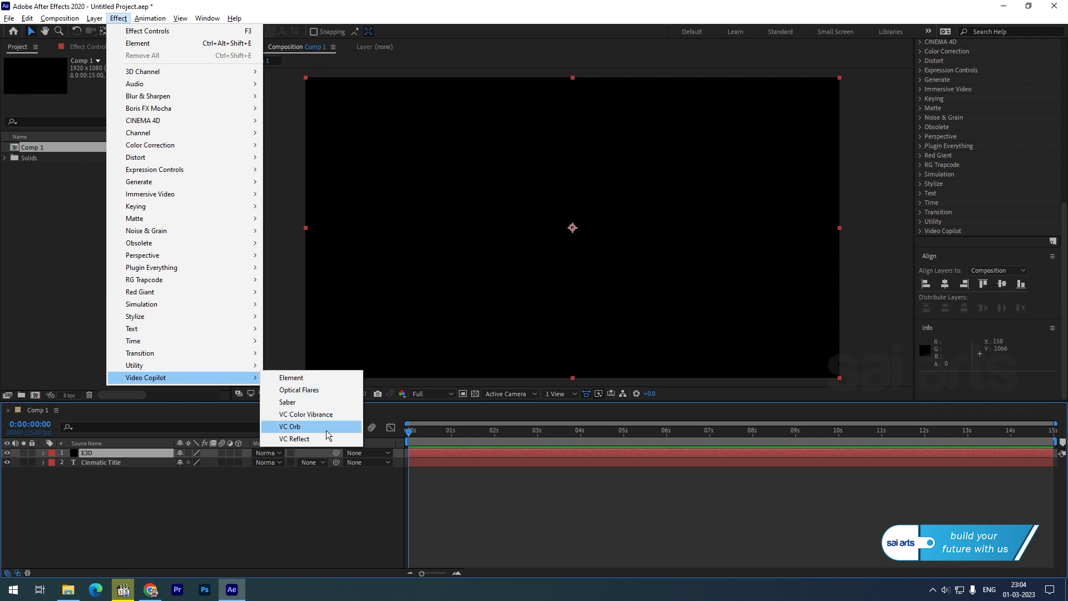
left_click(329, 379)
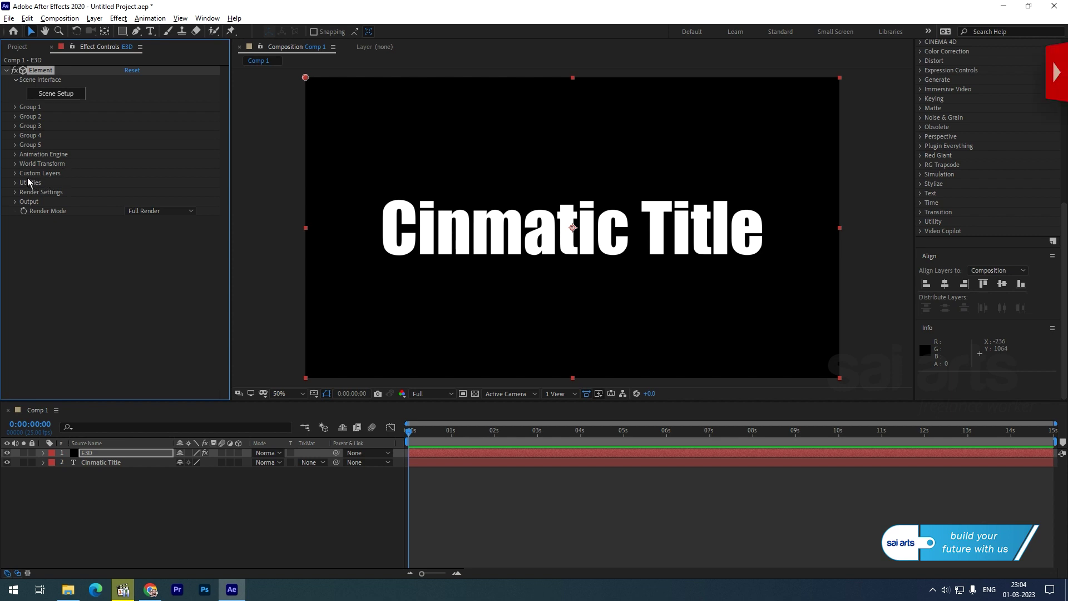
Under Custom Layers > Custom Text and Masks, set Path Layer 1 to 2. Cinmatic Title
left_click(14, 173)
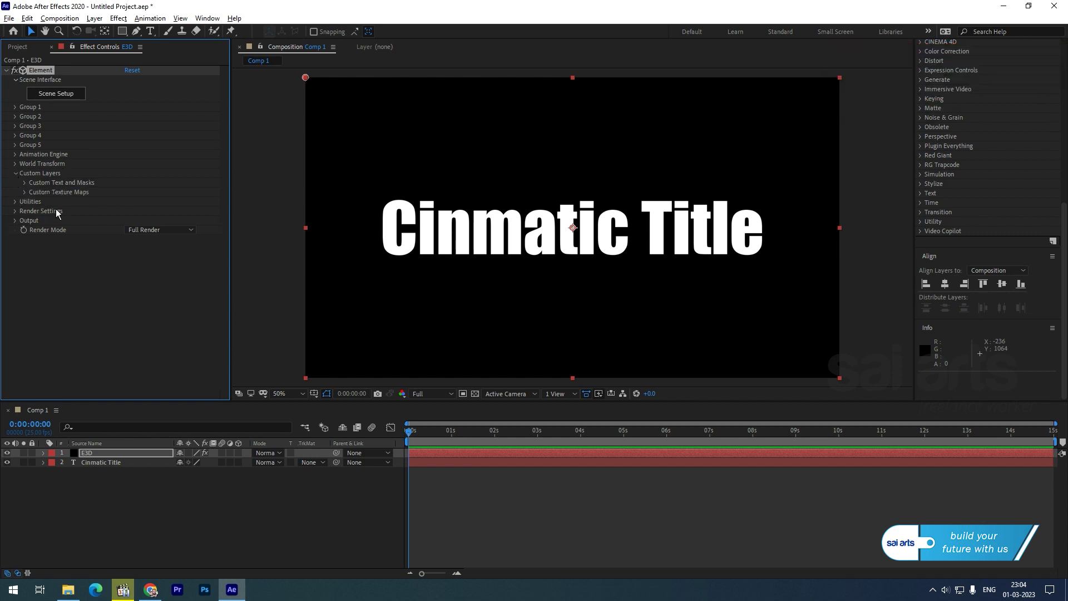
left_click(25, 183)
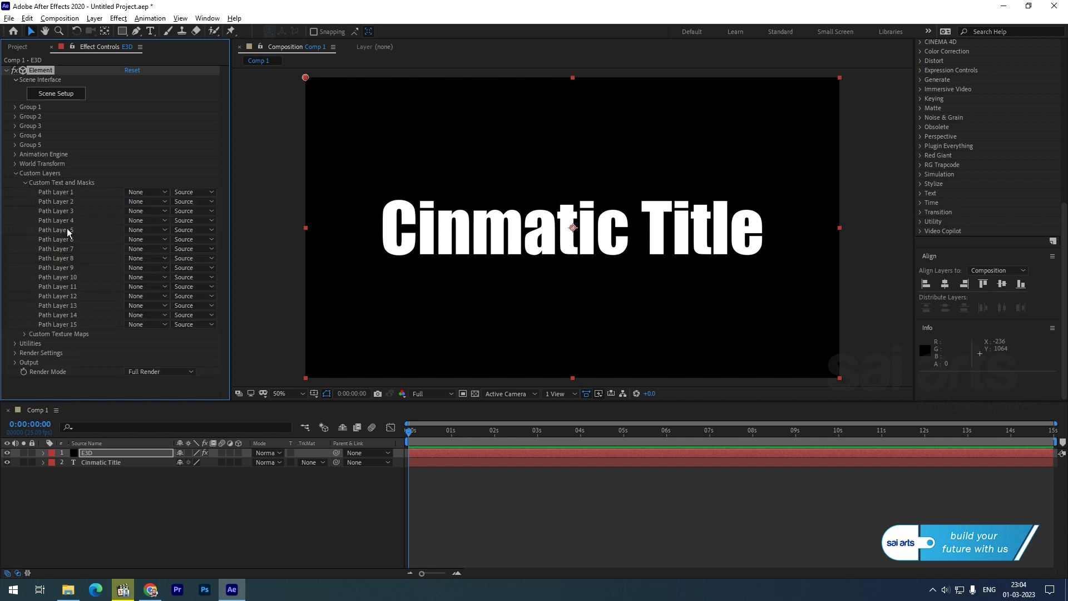
left_click(146, 192)
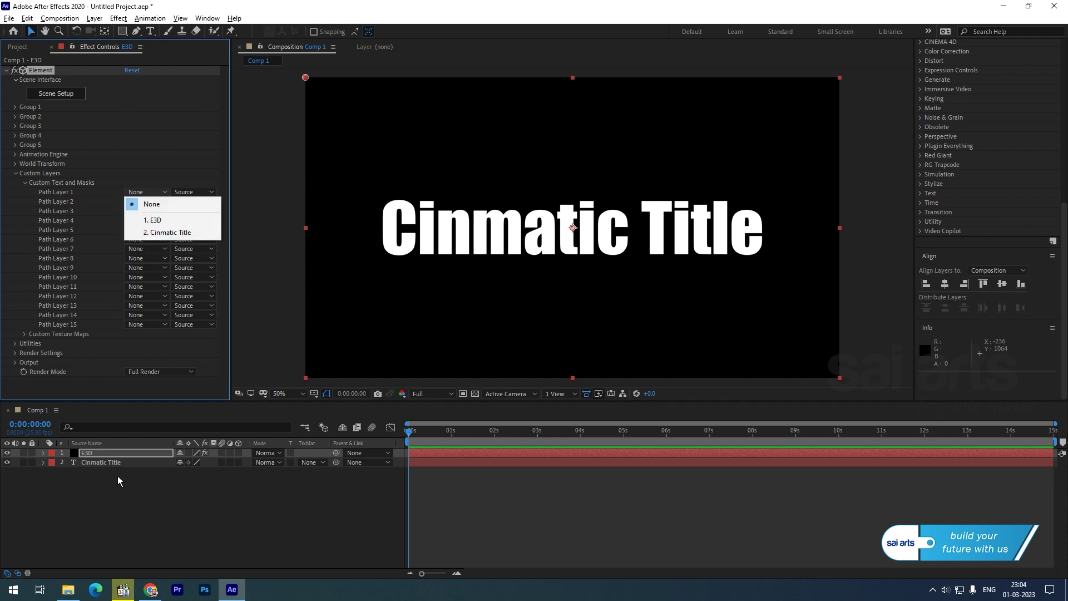
left_click(168, 233)
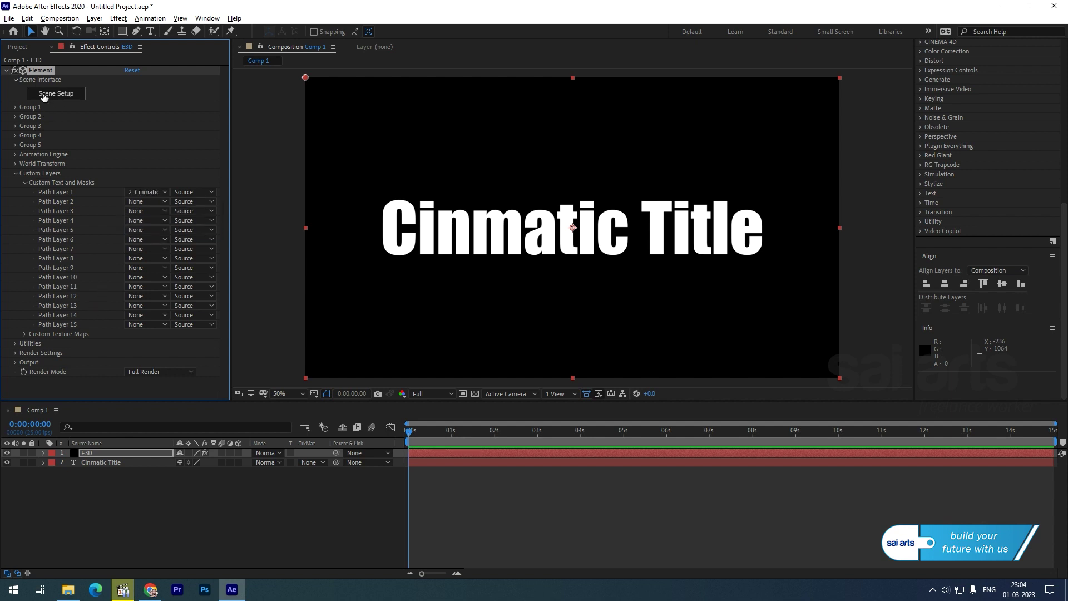
Open Element 3D Scene Setup and tilt the preview, keeping the Perspective view
left_click(65, 95)
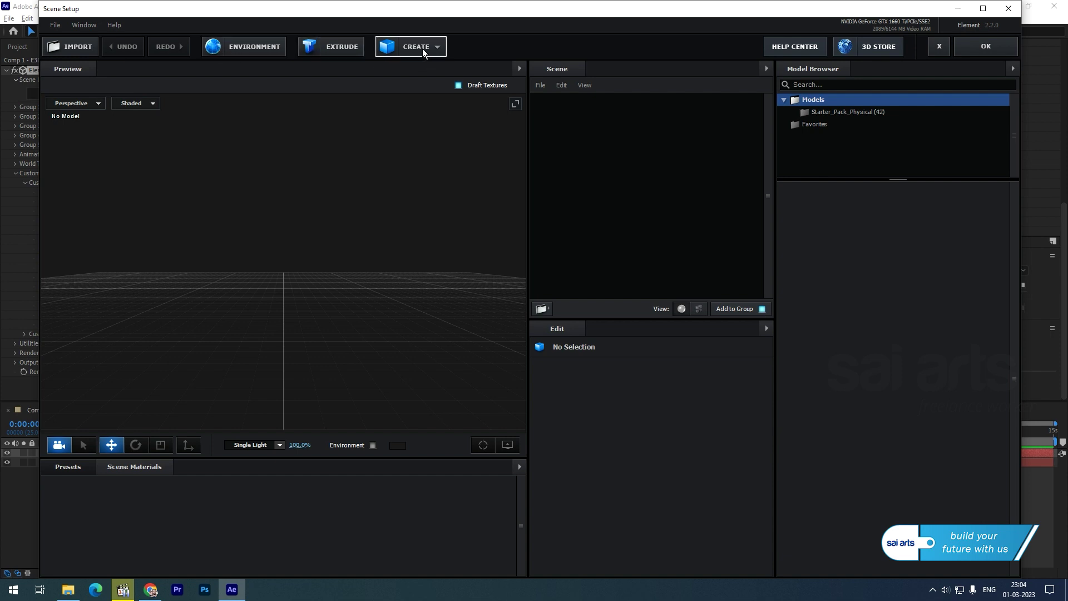
mouse_move(243, 302)
left_mouse_down()
mouse_move(288, 319)
mouse_move(275, 303)
mouse_move(248, 325)
mouse_move(276, 325)
mouse_move(267, 324)
left_mouse_up()
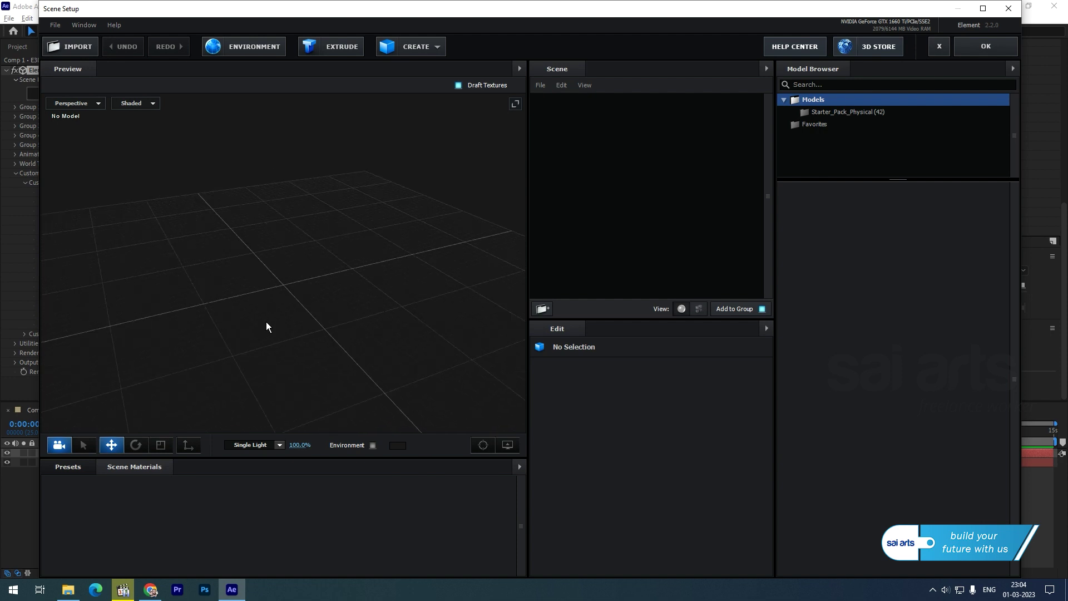
left_click(149, 104)
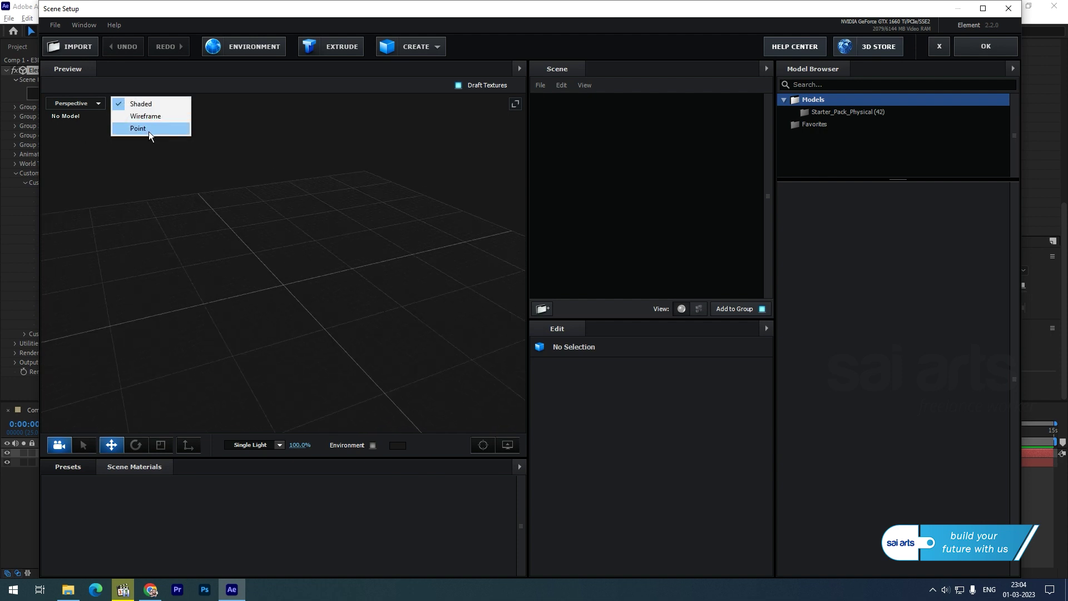
left_click(77, 103)
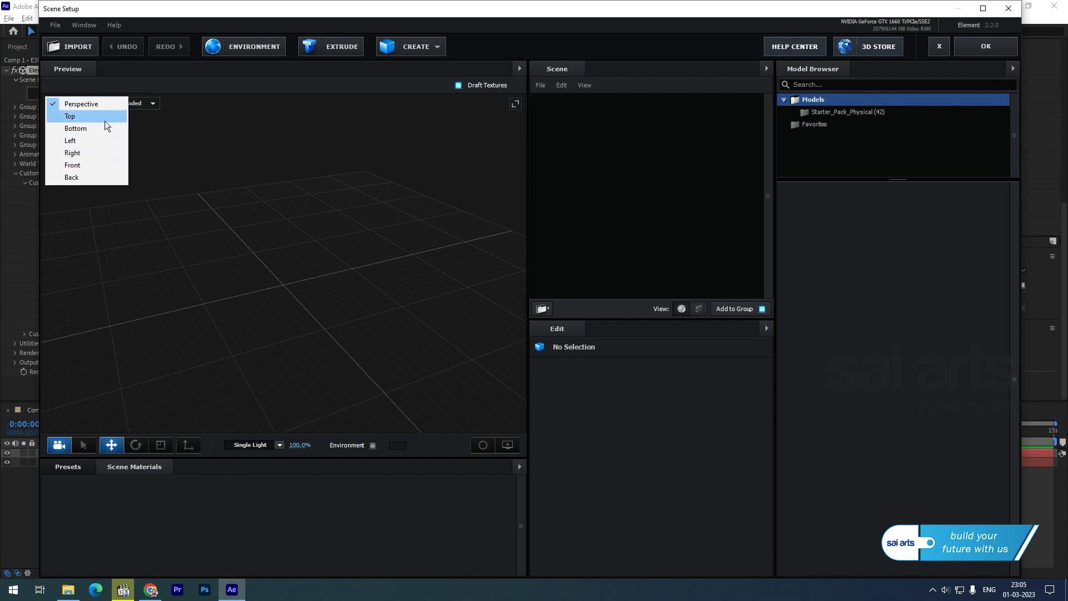
left_click(228, 136)
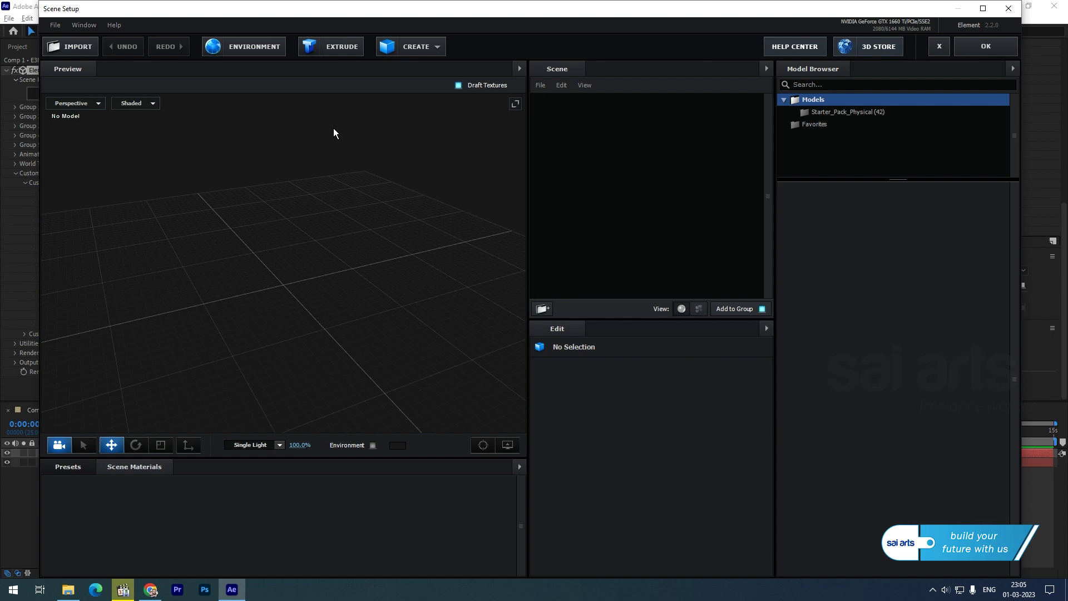
Extrude the Cinmatic Title path into a 3D model and set Path Resolution to Ultra
left_click(328, 48)
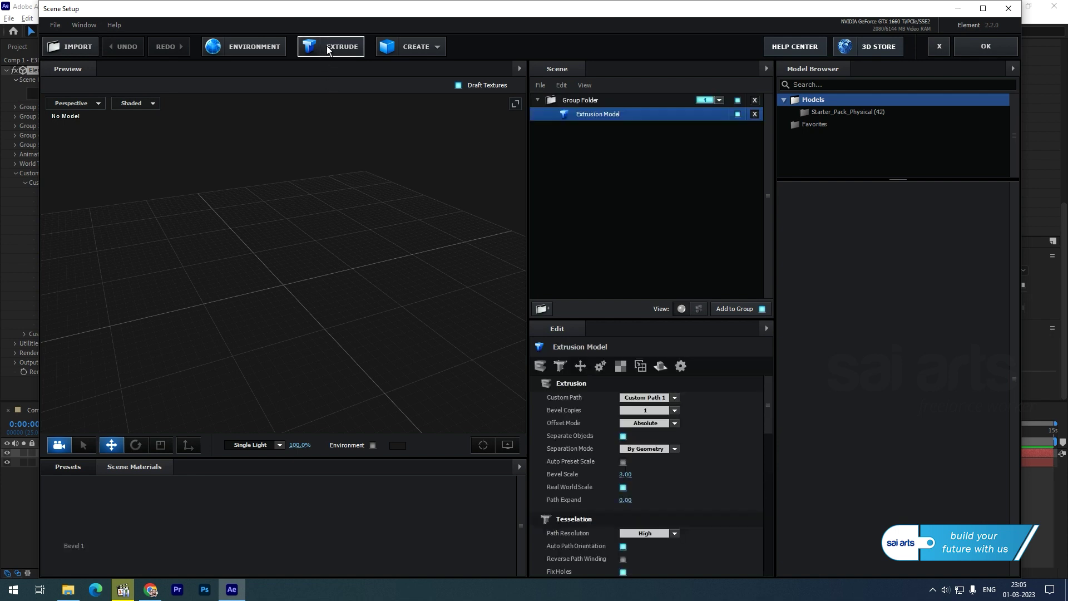
left_click_drag(409, 228, 232, 290)
scroll(299, 272, "down", 5)
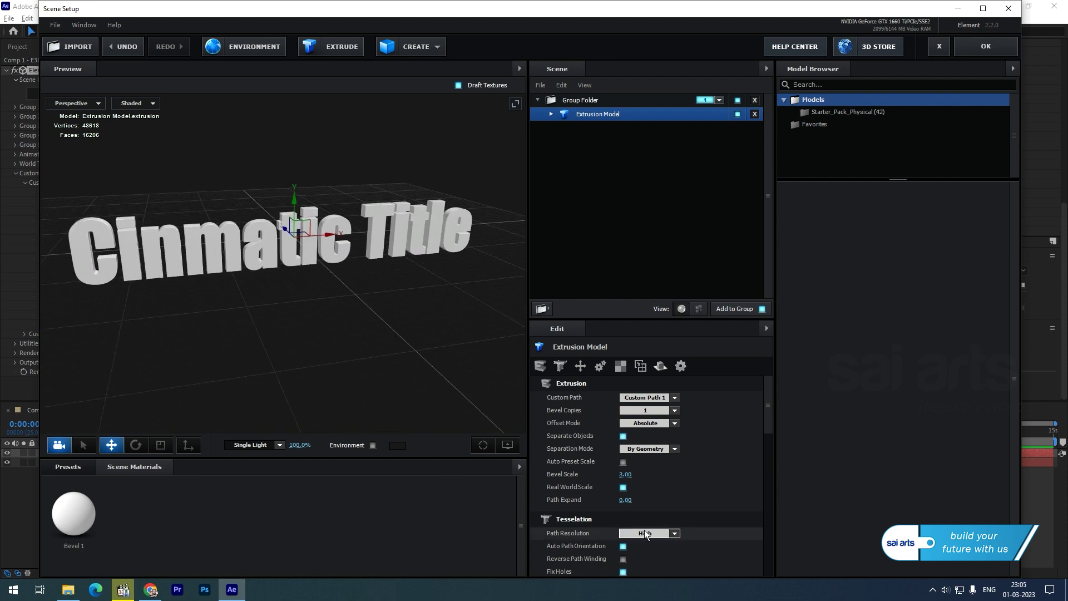
left_click(674, 533)
left_click(664, 509)
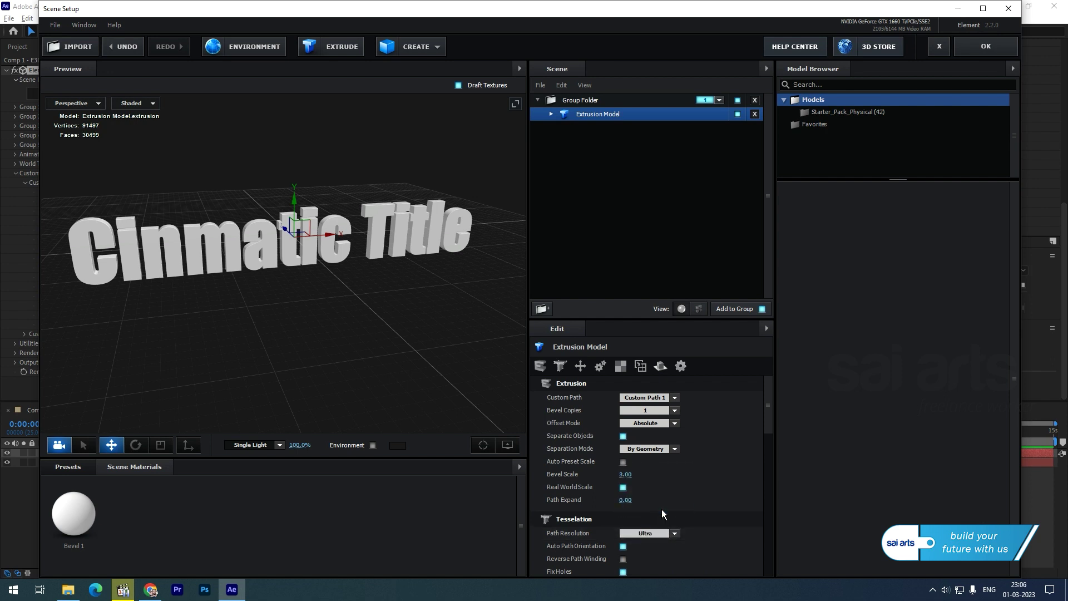
Apply the Pro_Shaders_2 > Metal > metal_grunge_dirty material to the Extrusion Model
left_click(64, 471)
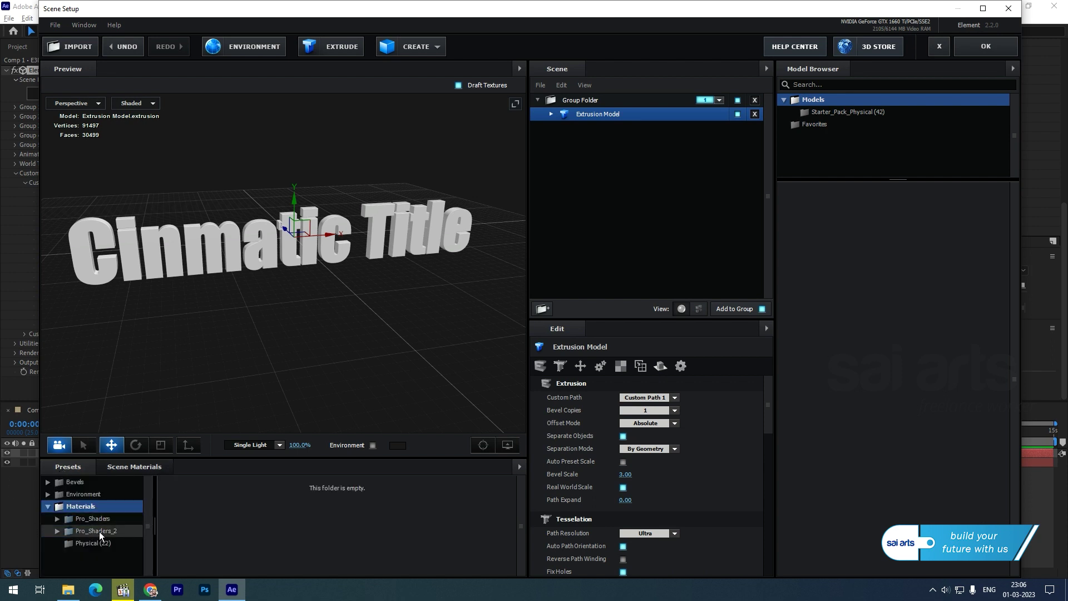
left_click(55, 531)
scroll(84, 534, "down", 3)
left_click(92, 515)
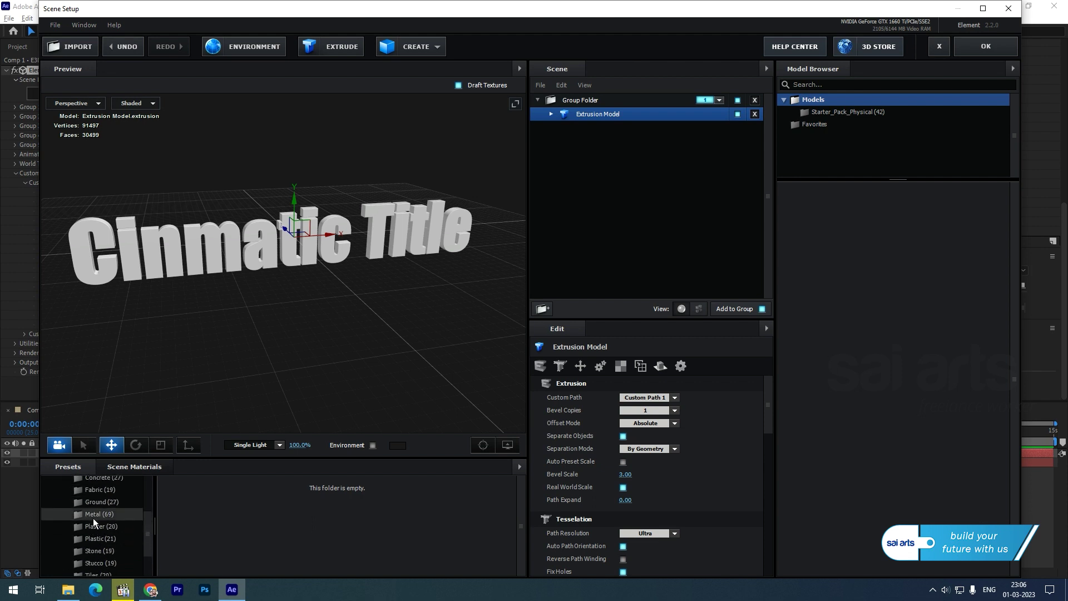
scroll(232, 531, "down", 3)
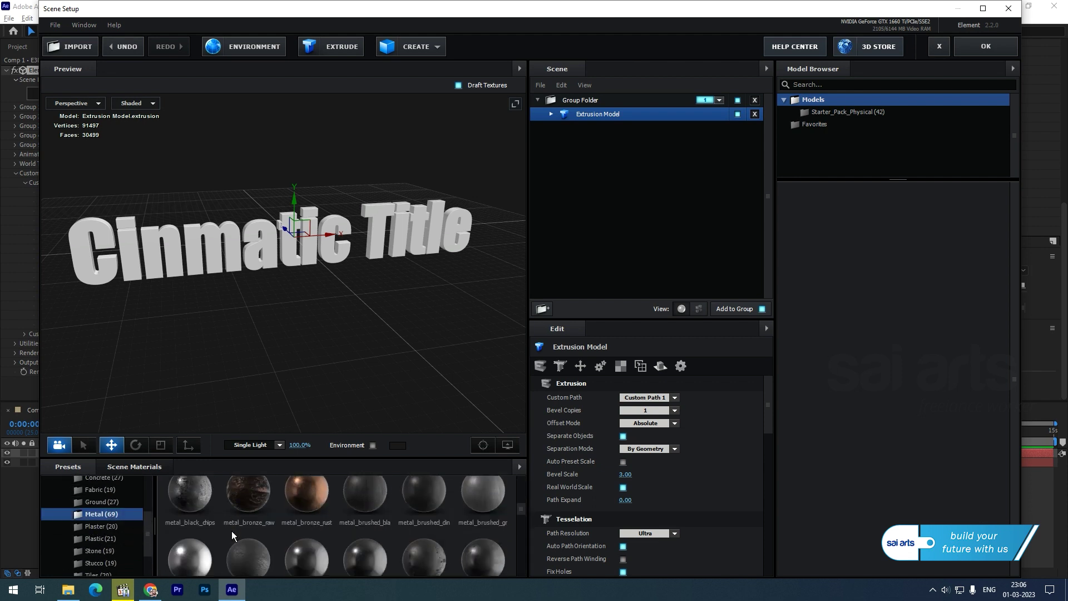
scroll(345, 528, "down", 3)
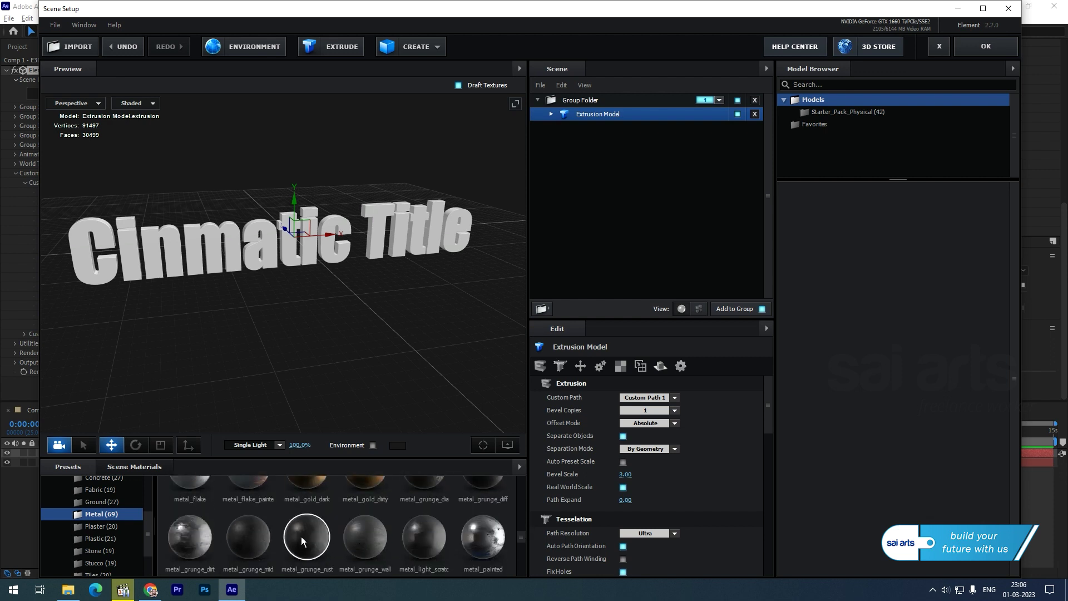
left_click_drag(196, 542, 587, 114)
Orbit to a higher view and reveal the material under the Extrusion Model
scroll(194, 243, "up", 5)
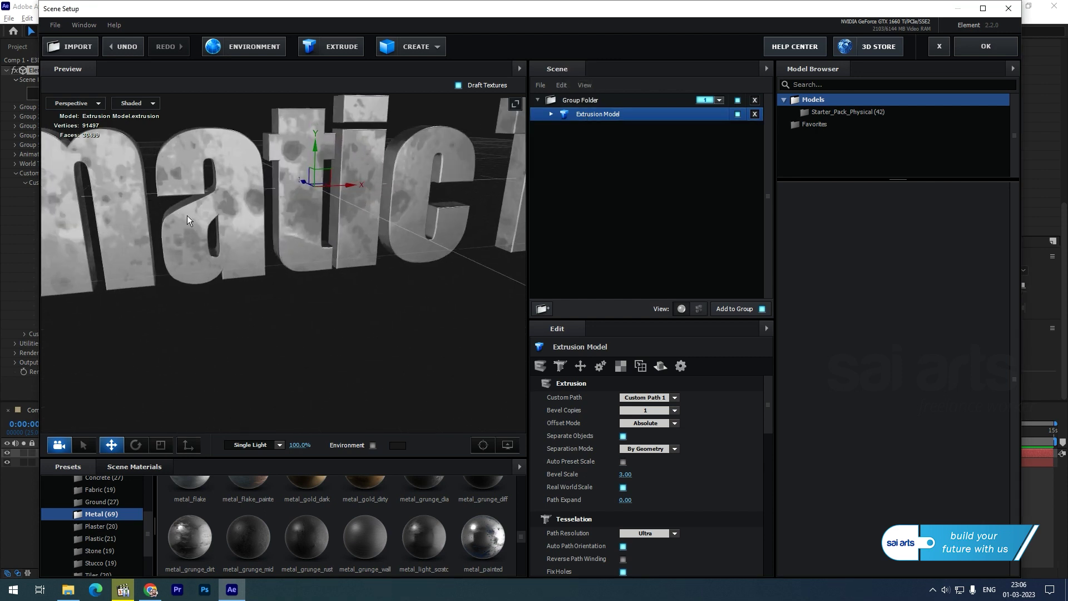
left_click_drag(187, 220, 299, 252)
scroll(271, 521, "down", 1)
scroll(272, 520, "up", 1)
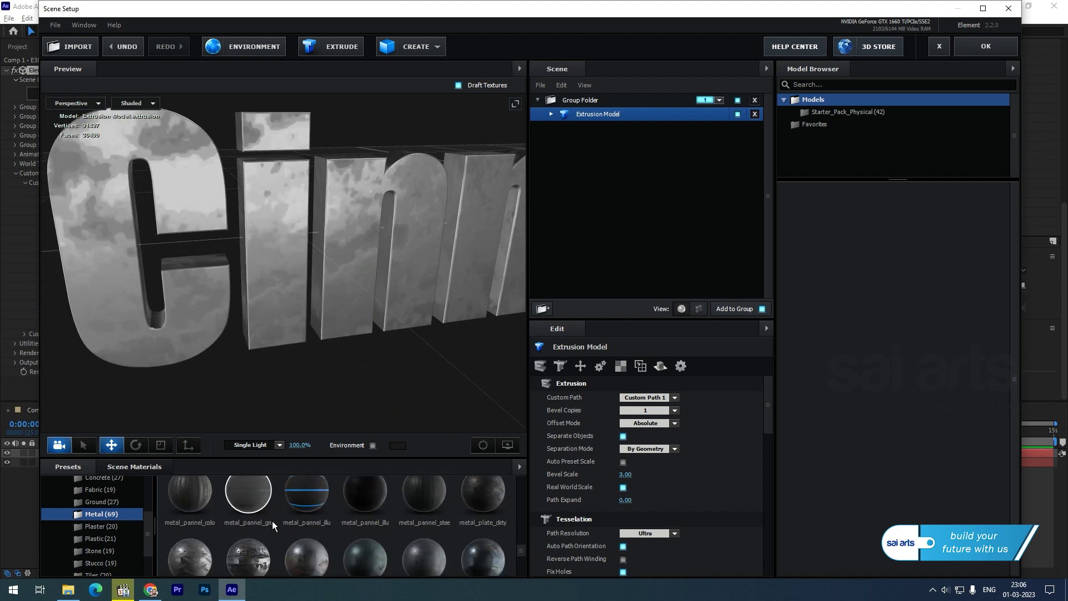
left_click_drag(311, 242, 425, 236)
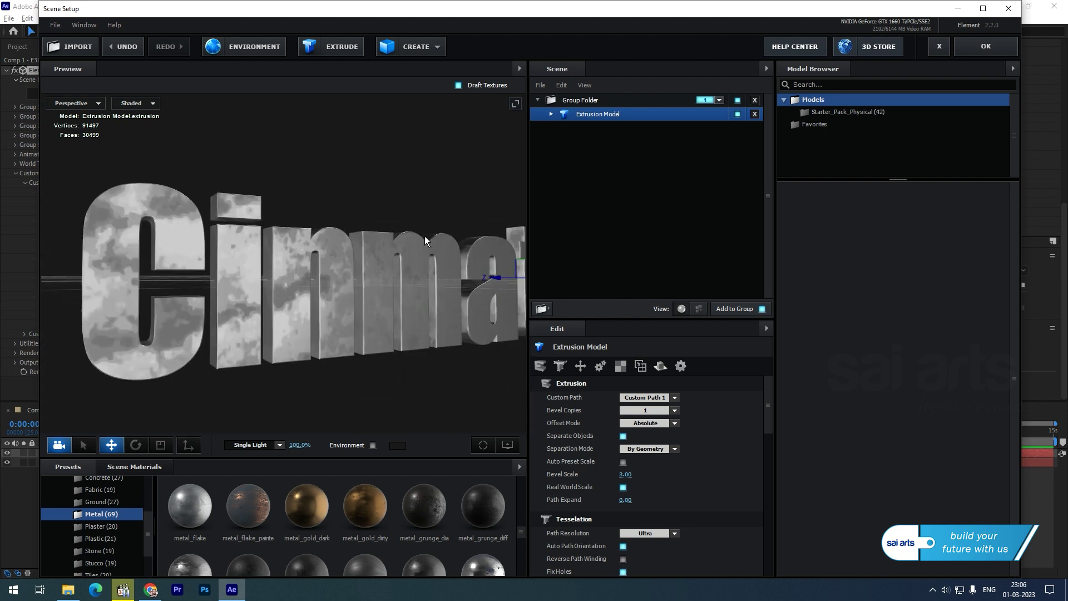
left_click(551, 114)
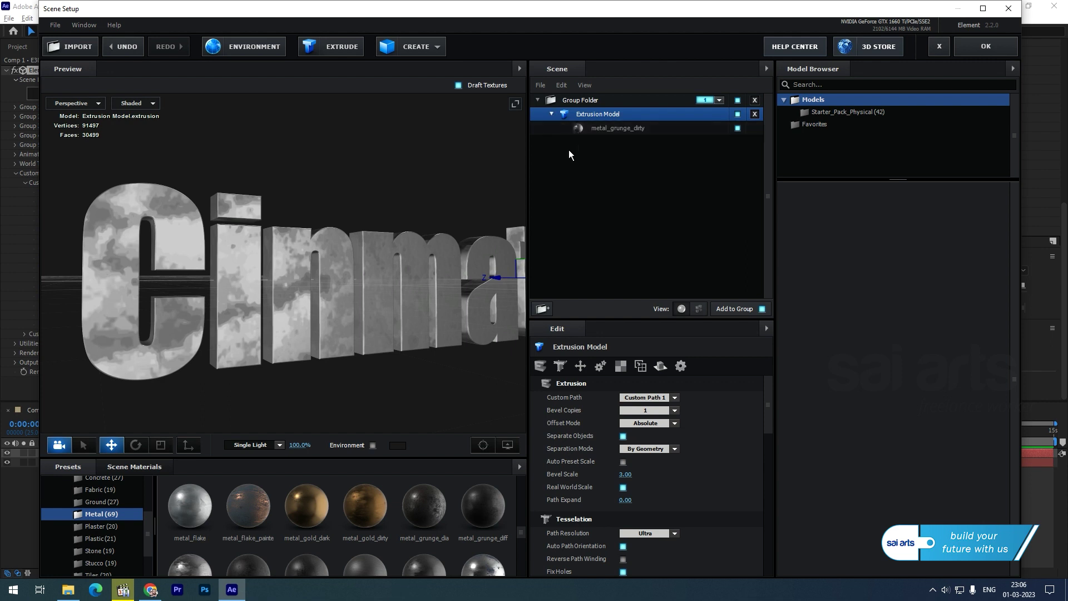
Set the metal_grunge_dirty material's Extrude depth to 2.00 after trying 3.00
left_click(612, 129)
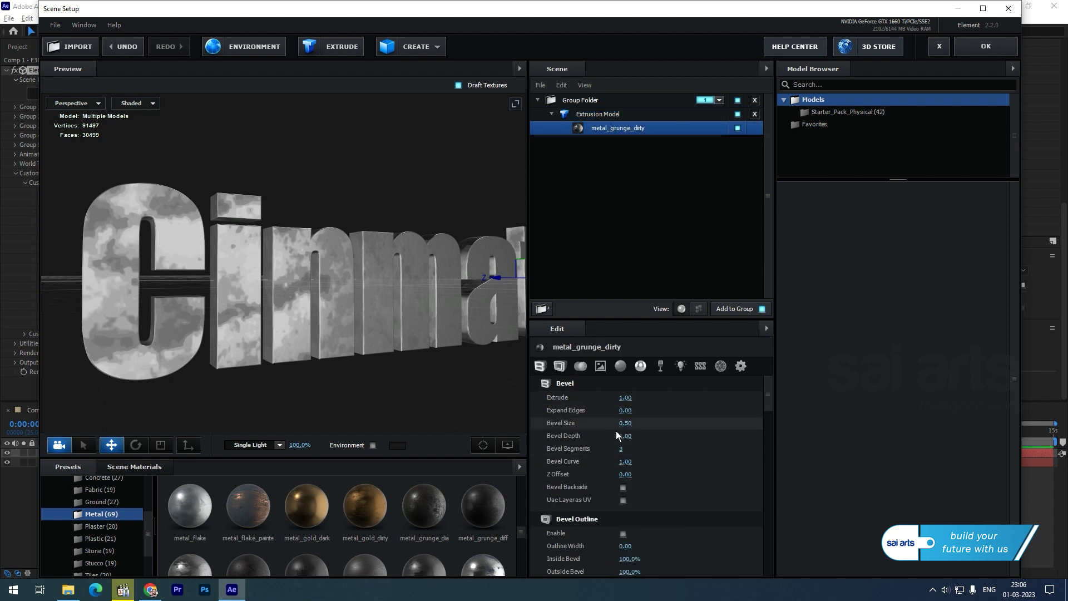
left_click(626, 400)
type("2")
key("Return")
left_click_drag(135, 335, 375, 368)
left_click(624, 398)
type("3")
key("Return")
left_click(623, 398)
type("2")
key("Return")
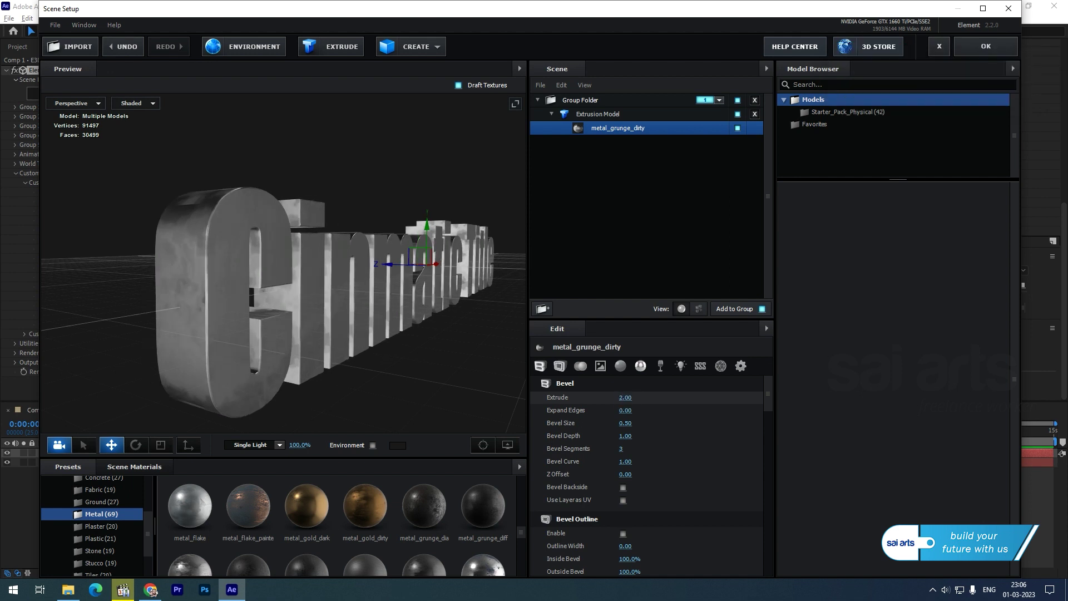
Set Expand Edges to 0.80, undoing the bevel size and segment tweaks
left_click_drag(624, 410, 633, 426)
double_click(627, 410)
key("BackSpace")
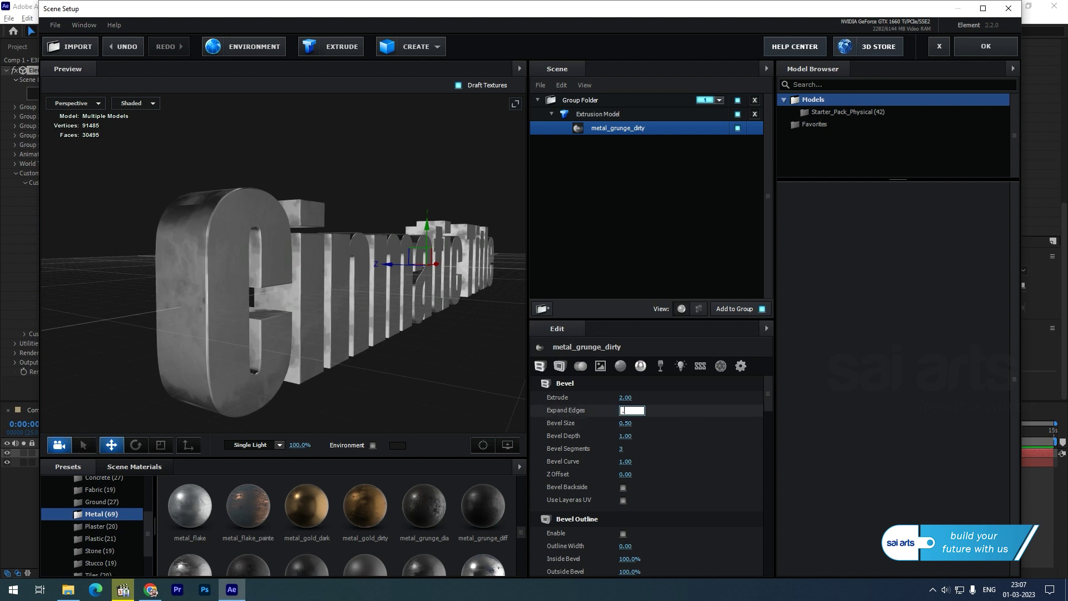
type(".8")
key("Return")
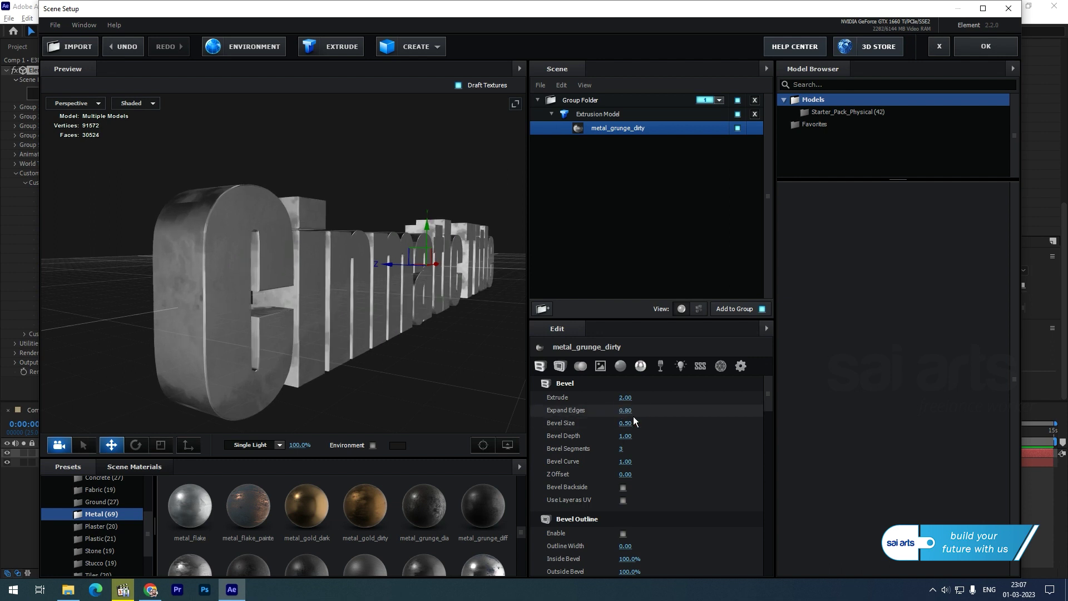
left_click_drag(627, 423, 673, 430)
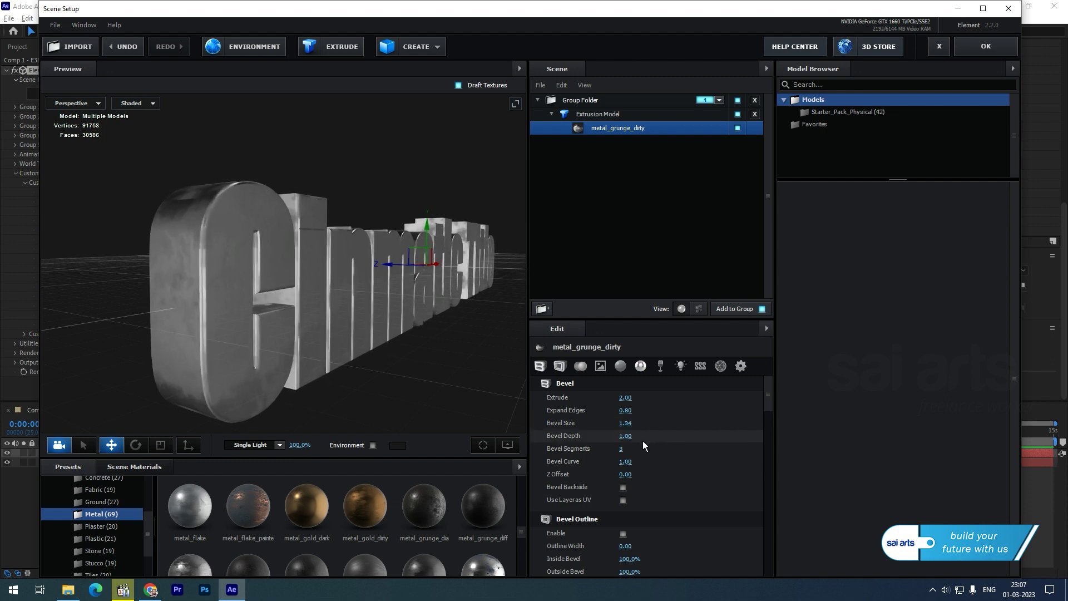
key("ctrl+z")
left_click_drag(628, 437, 661, 446)
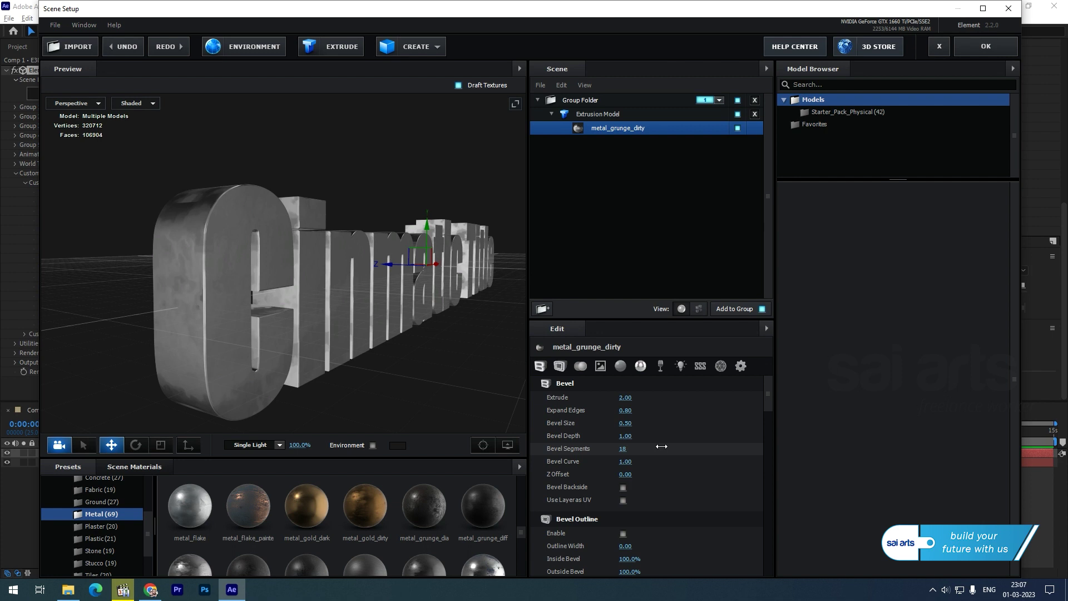
key("ctrl+z")
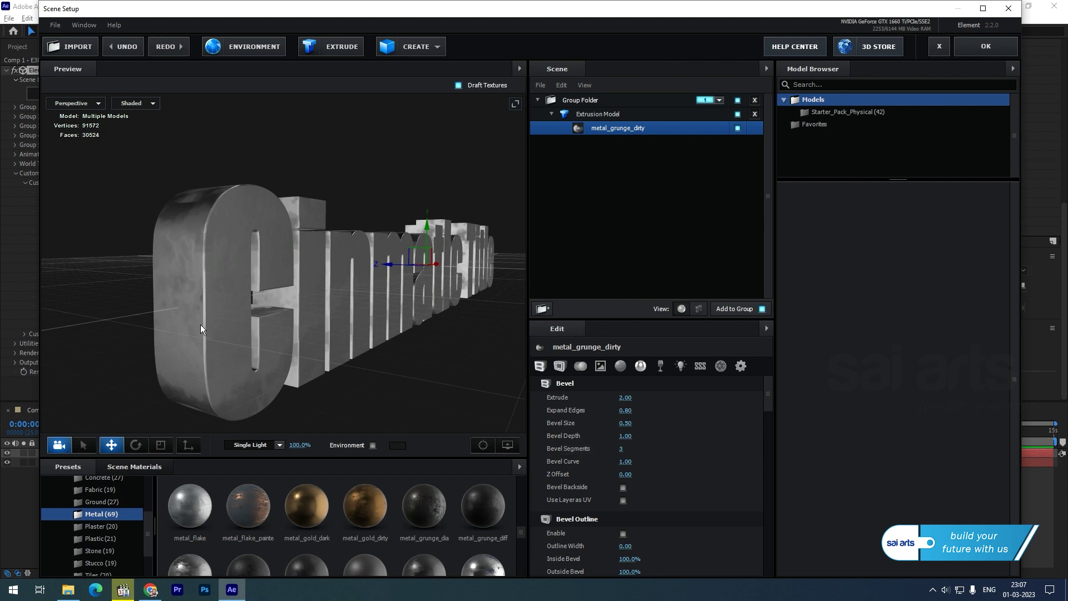
Enable Bevel Backside and orbit back to a front view of the title
left_click(623, 487)
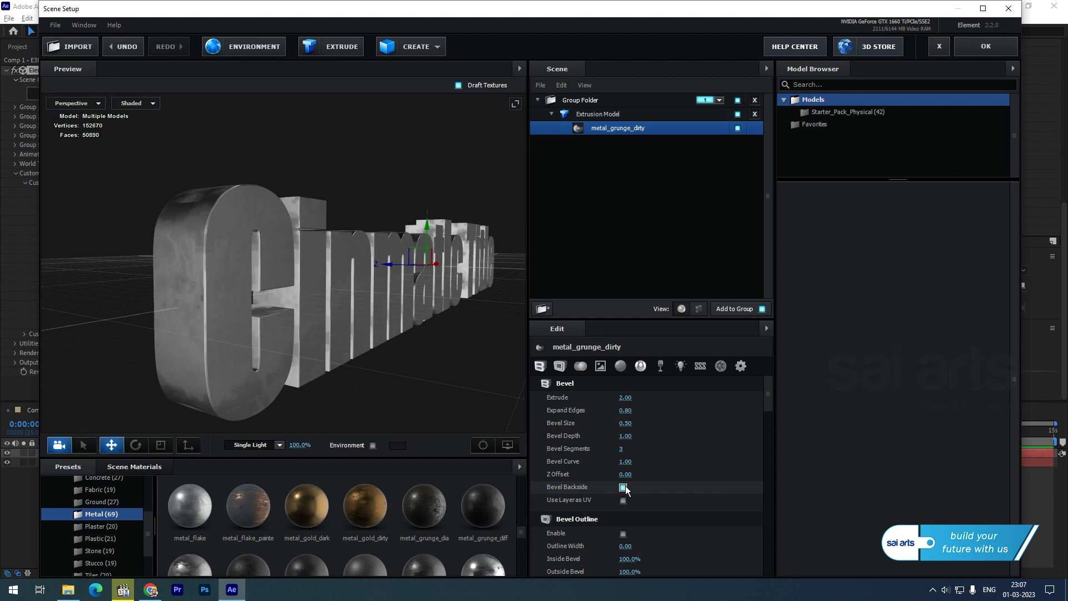
left_click_drag(342, 310, 475, 286)
left_click(623, 488)
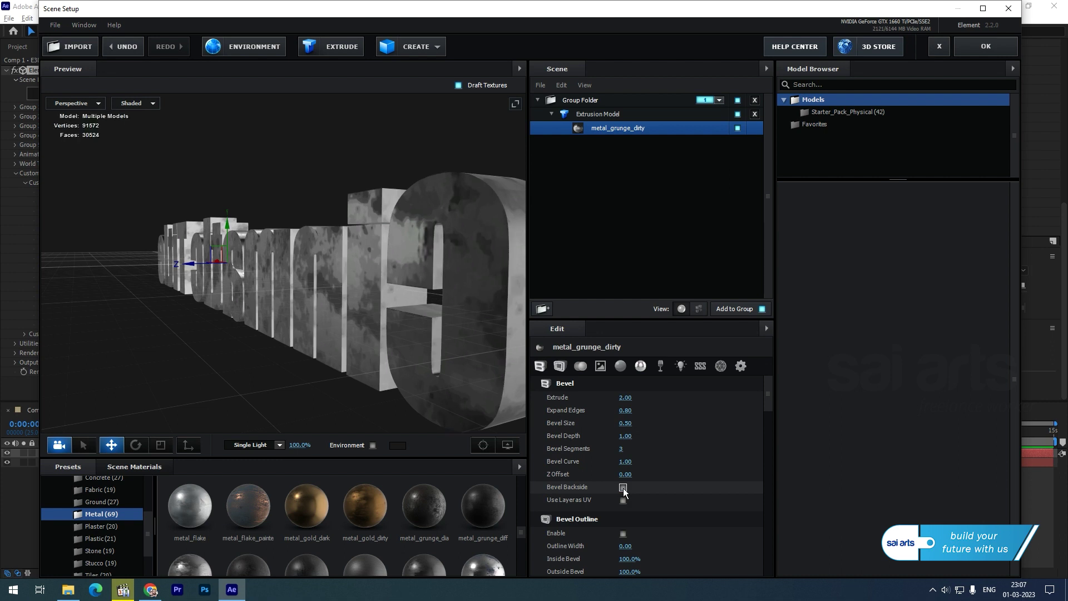
left_click(623, 487)
left_click_drag(389, 372, 323, 342)
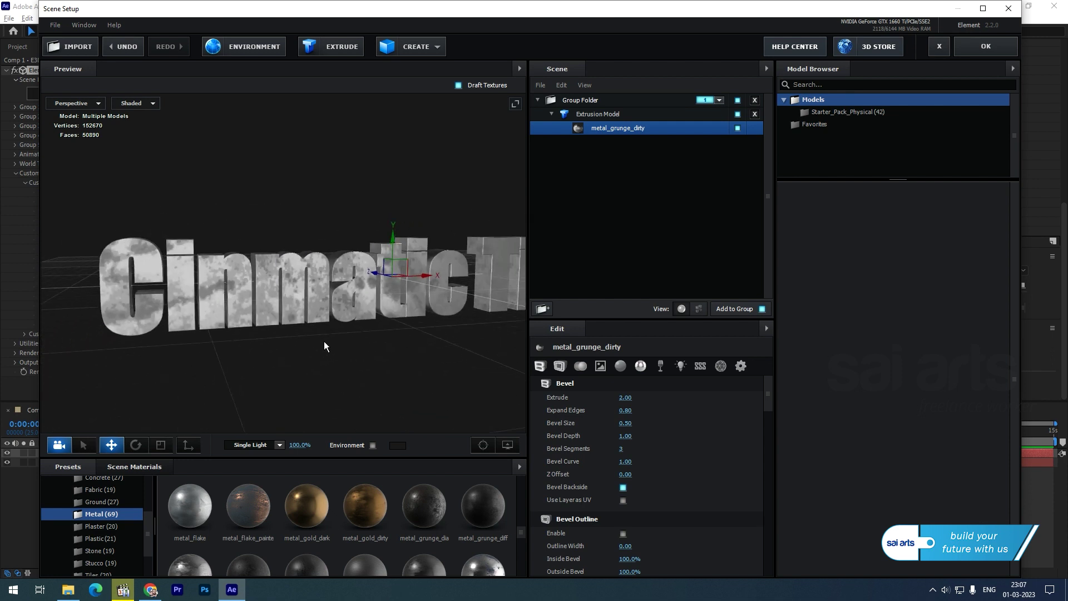
Light the title with the Environment > Basic_2K > Basic_2K_10 preset
scroll(101, 534, "up", 5)
double_click(101, 534)
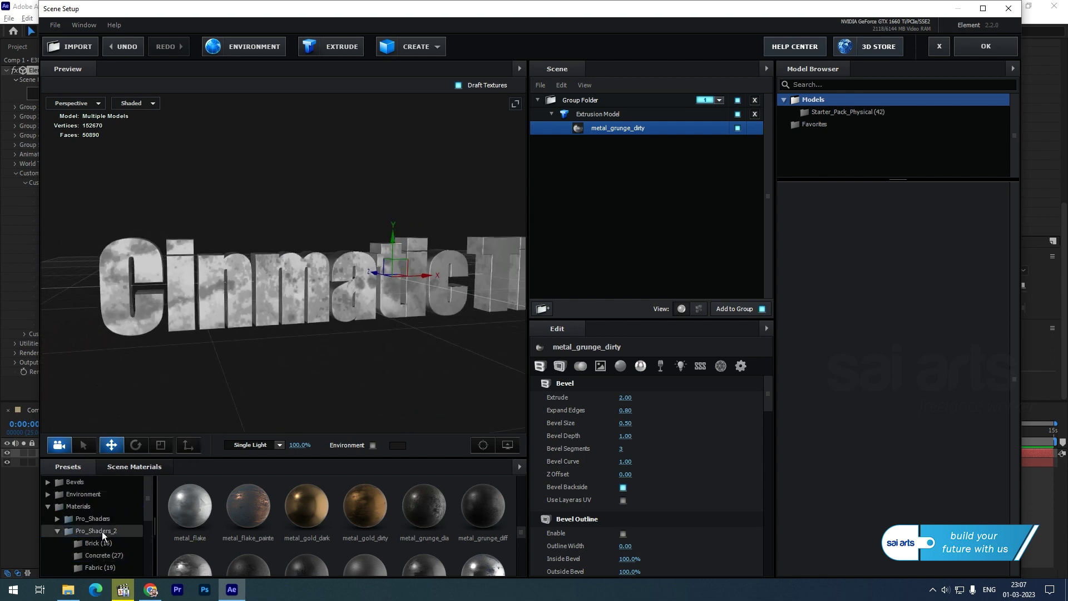
left_click(88, 495)
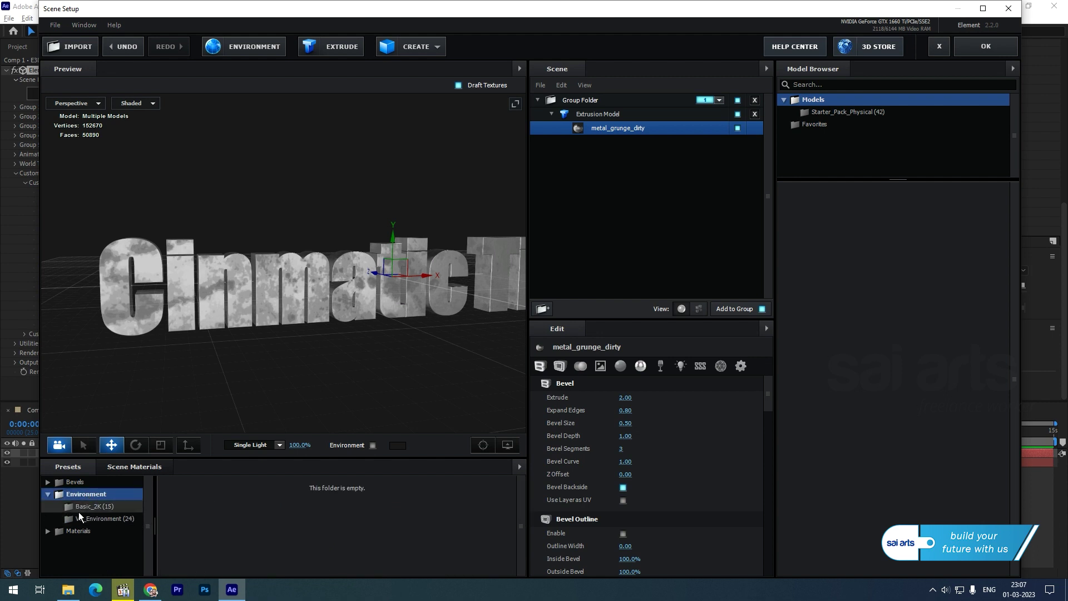
left_click(93, 507)
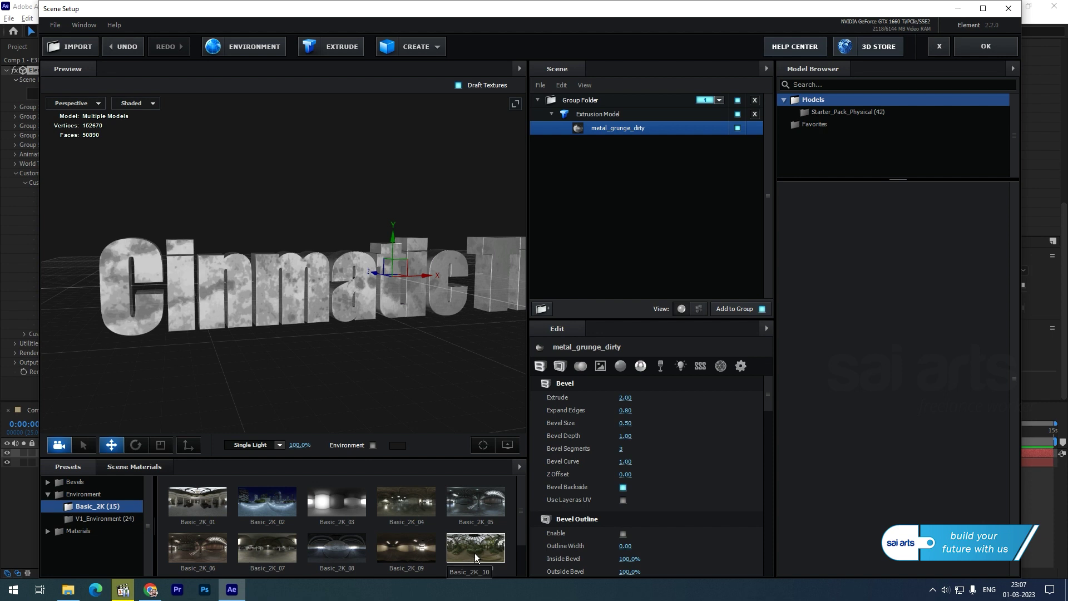
left_click(475, 553)
scroll(245, 273, "up", 8)
left_click_drag(169, 326, 199, 307)
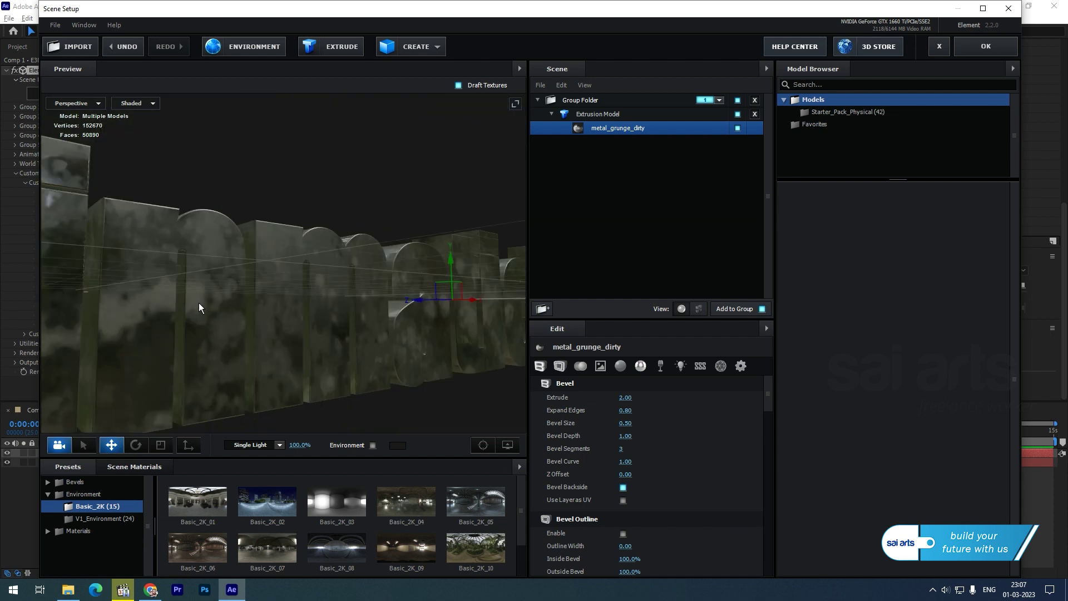
Close Scene Setup with OK, keep the view at 50%, and hide the flat title layer
left_click(993, 47)
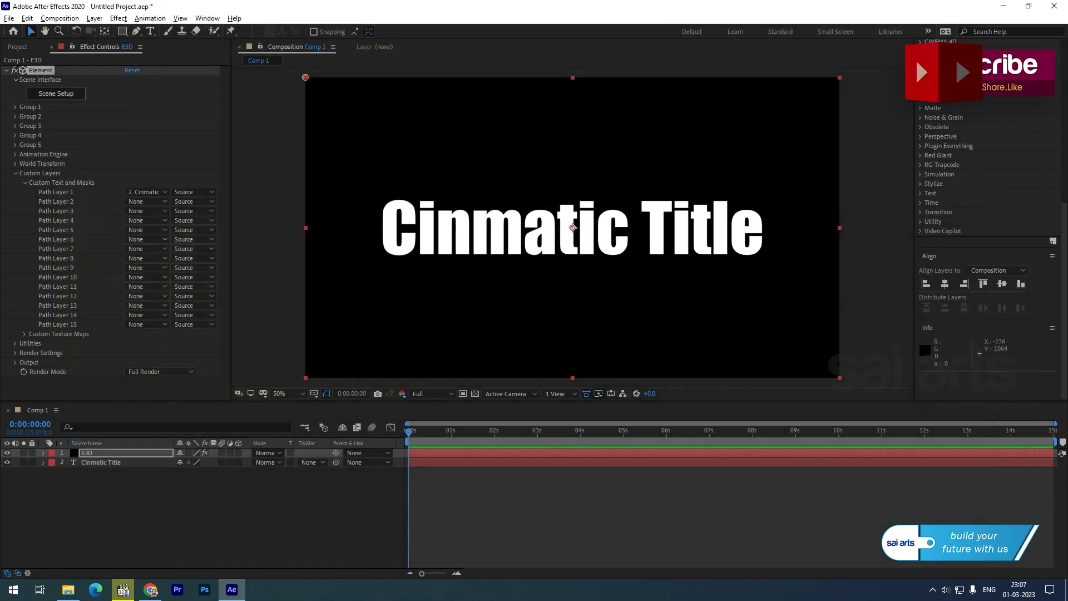
key("period")
key("comma")
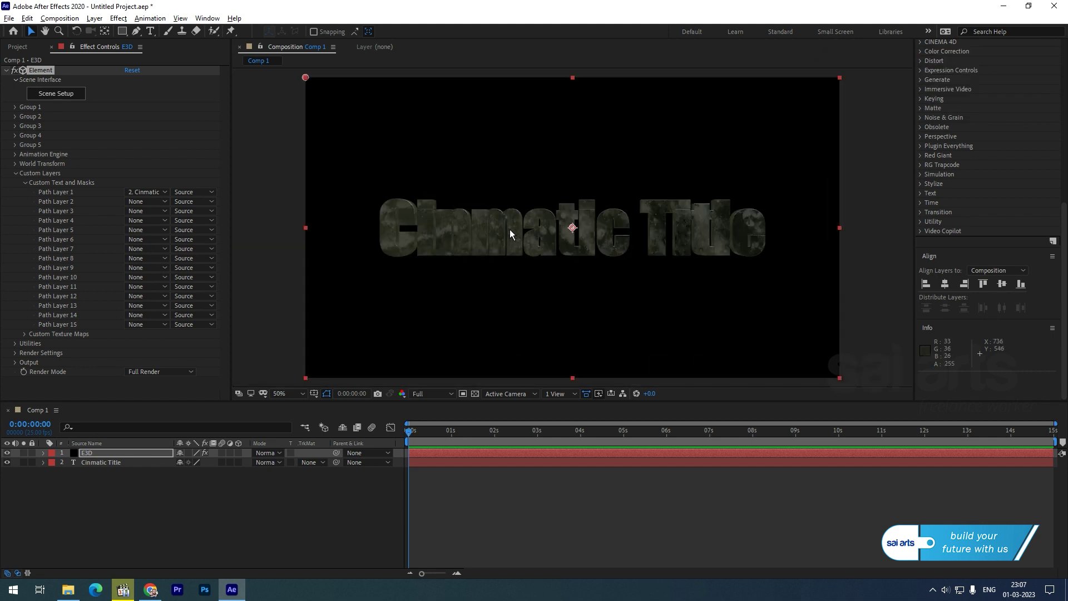
left_click(7, 462)
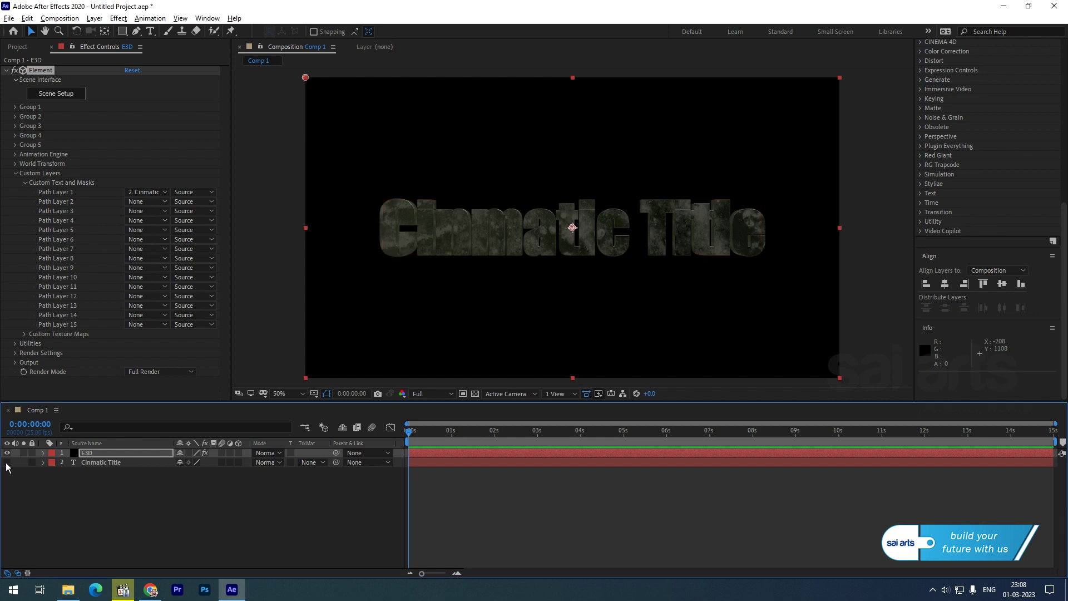
Add a Camera 1 layer with default settings, then select the E3D layer
right_click(109, 503)
mouse_move(178, 376)
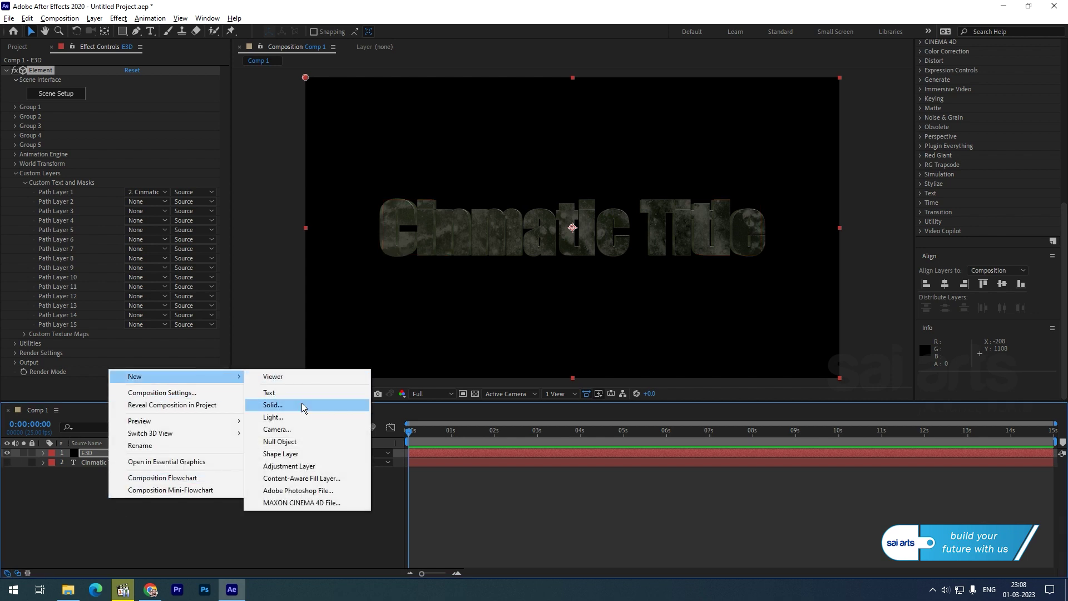
left_click(276, 429)
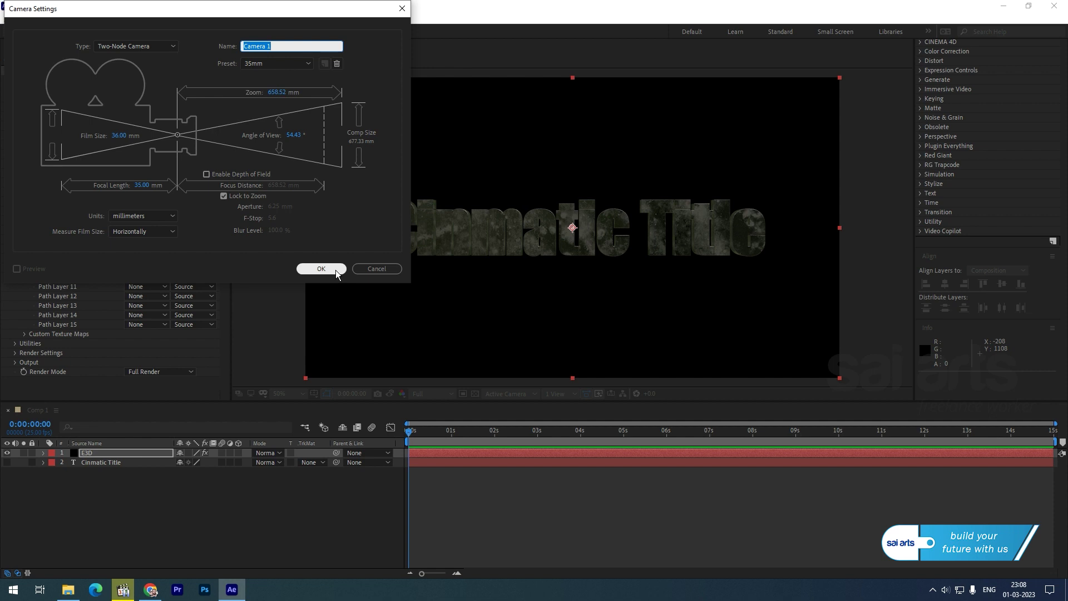
left_click(336, 270)
left_click(86, 464)
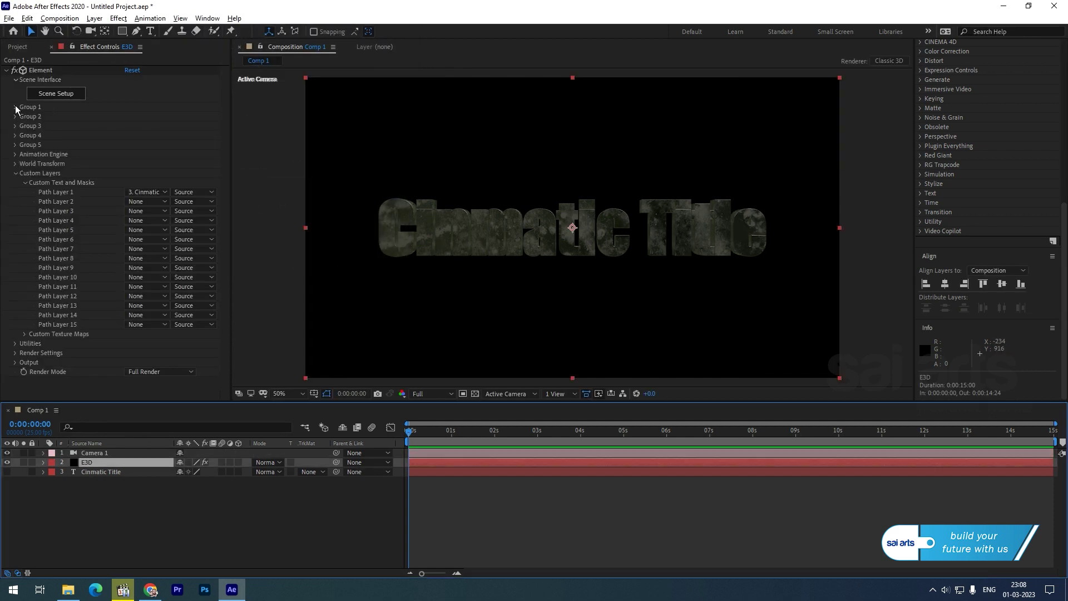
Under Group 1 > Particle Look, set the title's starting Particle Size to 65
left_click(16, 108)
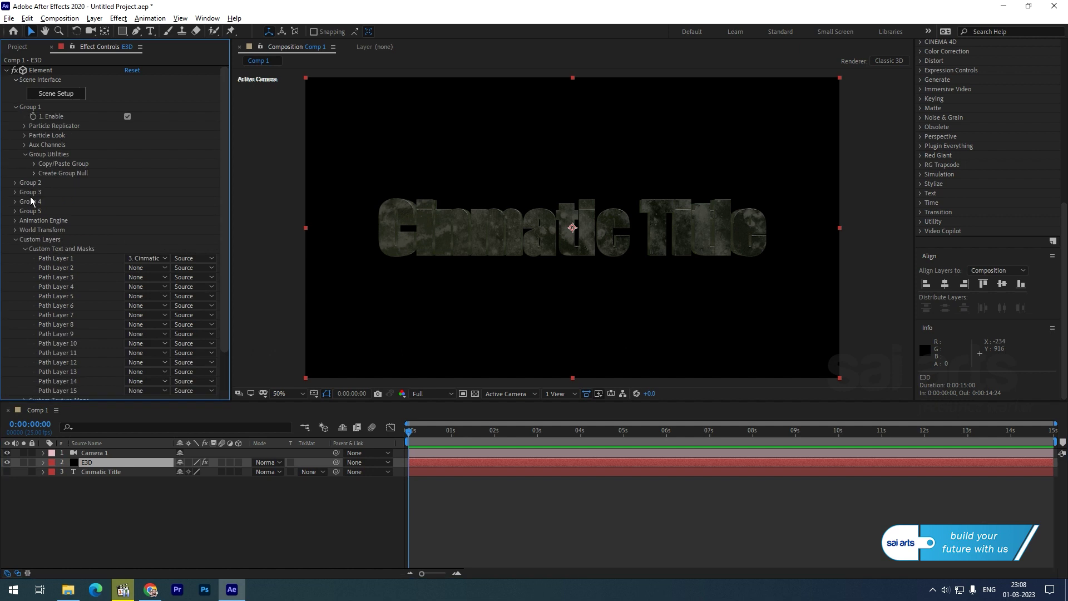
left_click(25, 136)
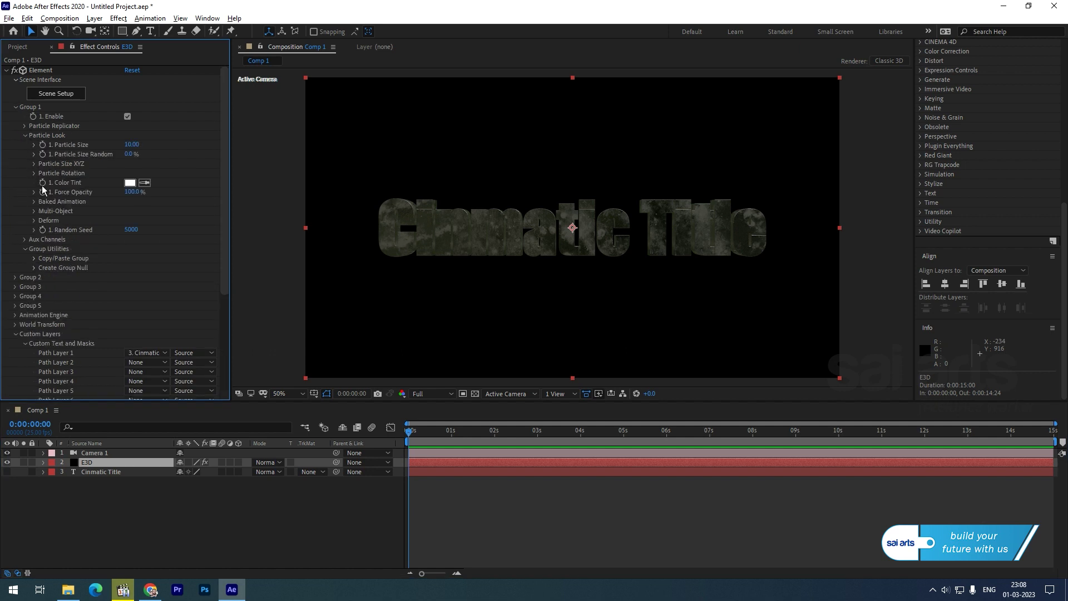
left_click_drag(132, 144, 138, 160)
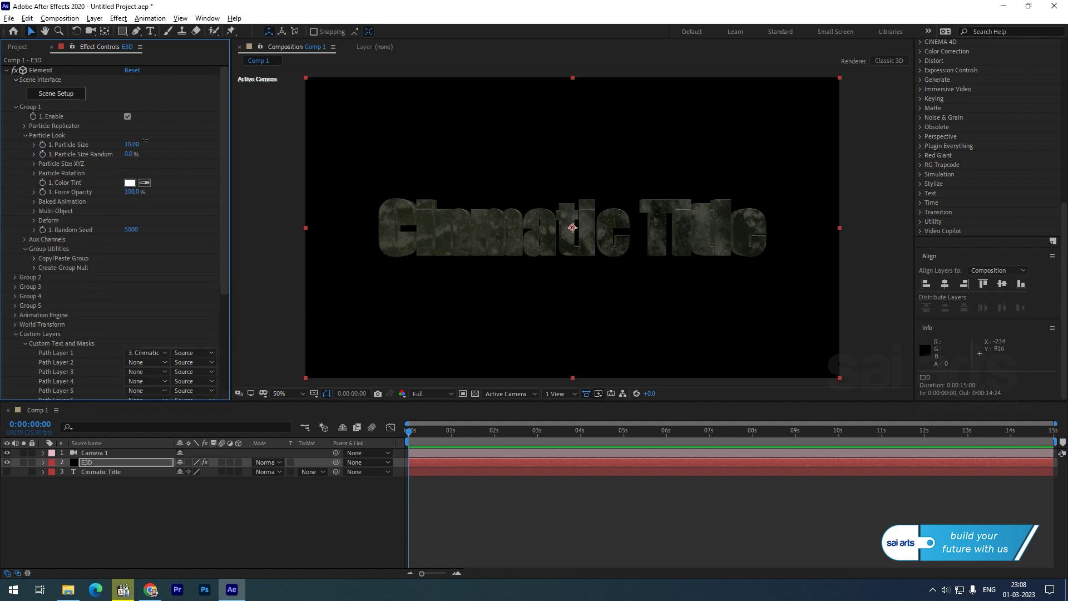
key("ctrl+z")
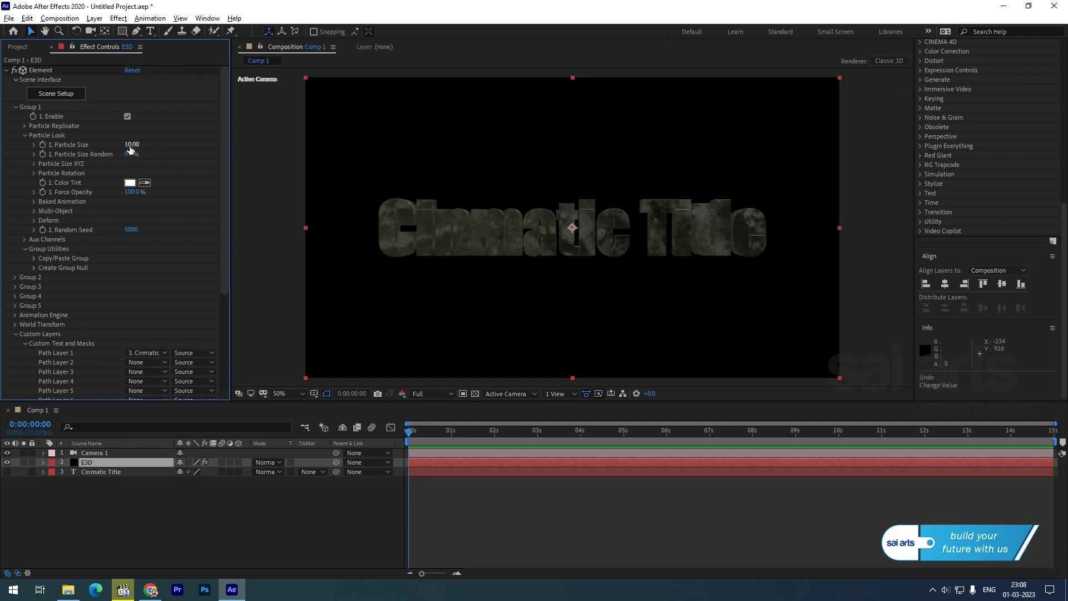
left_click(134, 145)
type("57")
key("Return")
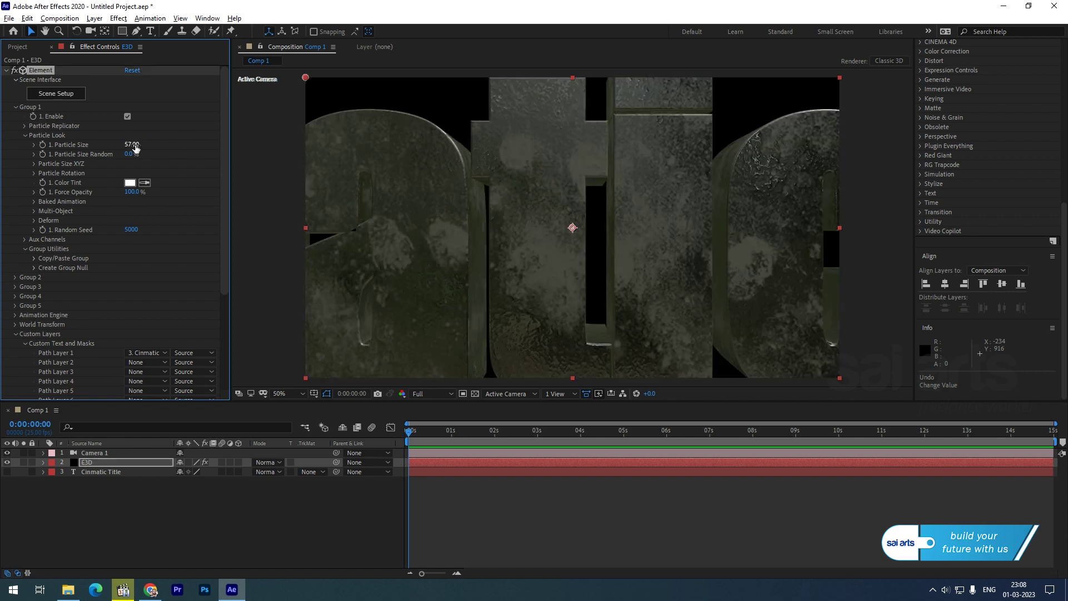
left_click(126, 146)
type("65")
key("Return")
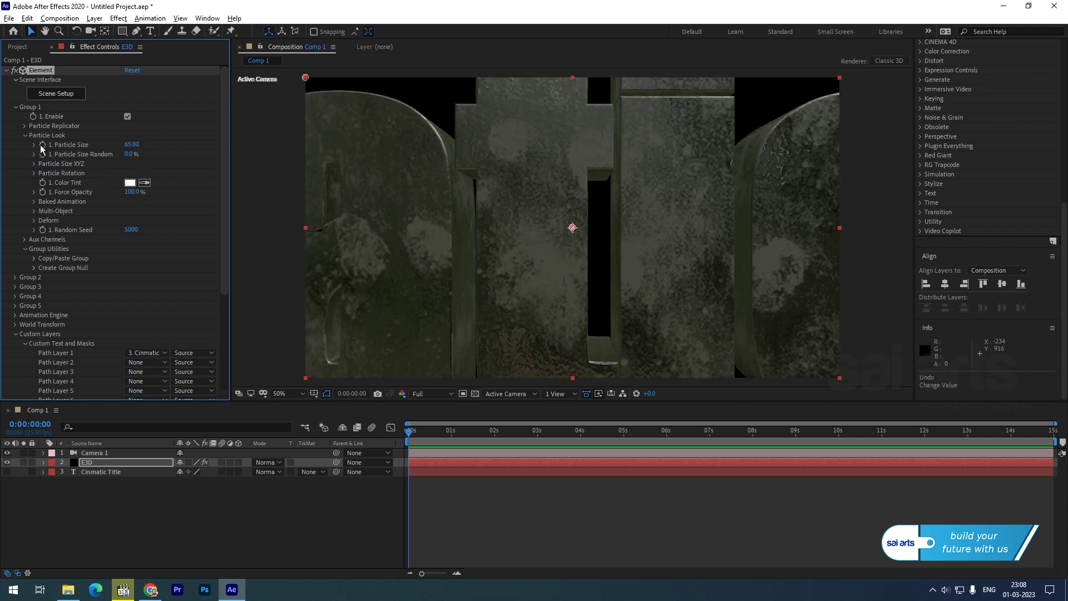
Keyframe Particle Size to 10 and Particle Size Random to 10% at 3 seconds
left_click(537, 440)
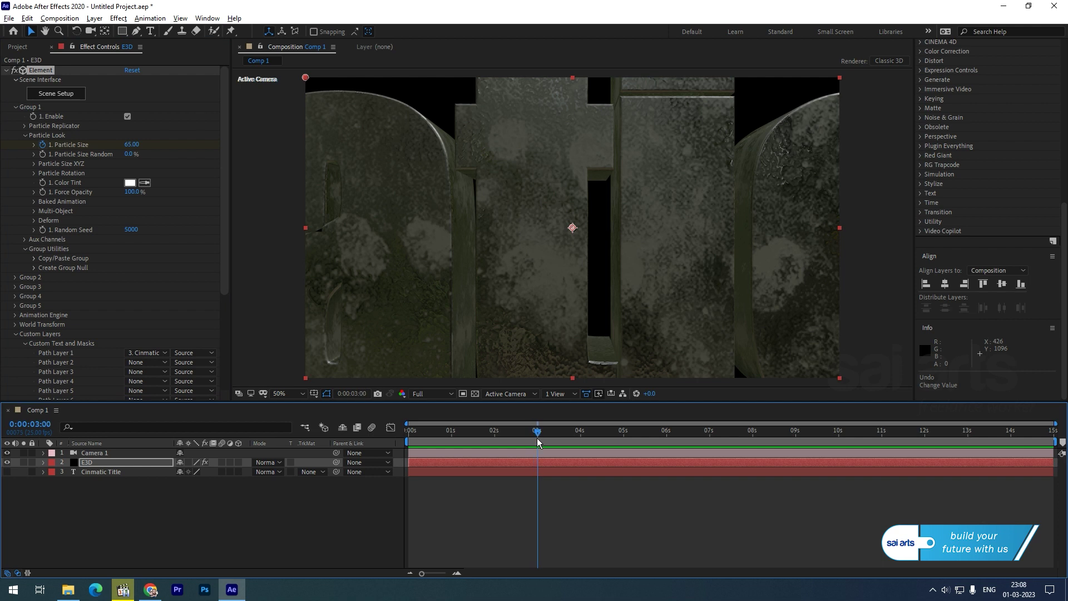
left_click(132, 145)
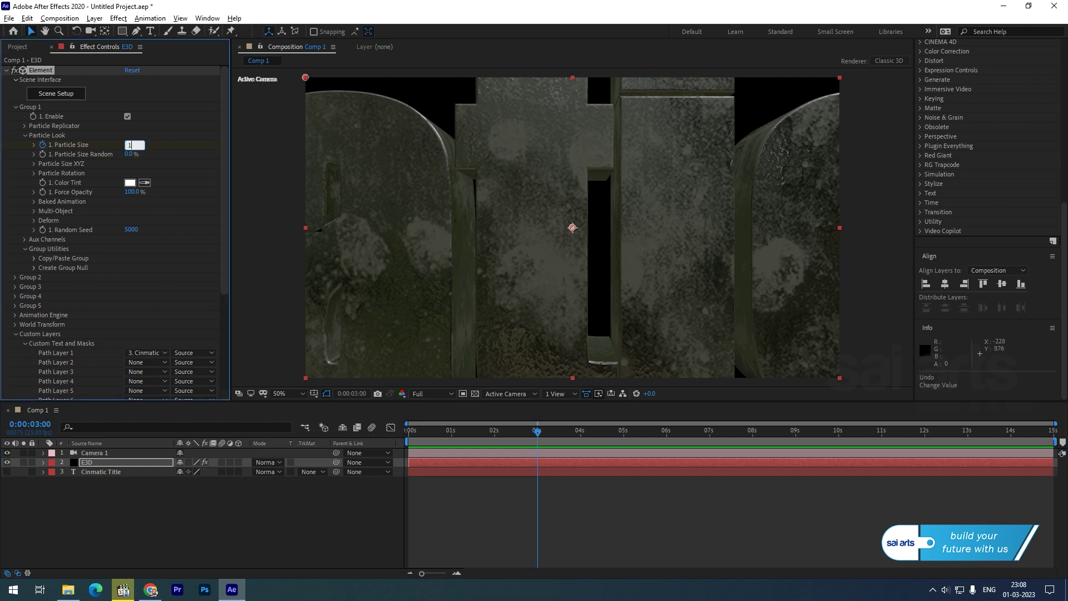
key("Return")
left_click_drag(424, 440, 293, 443)
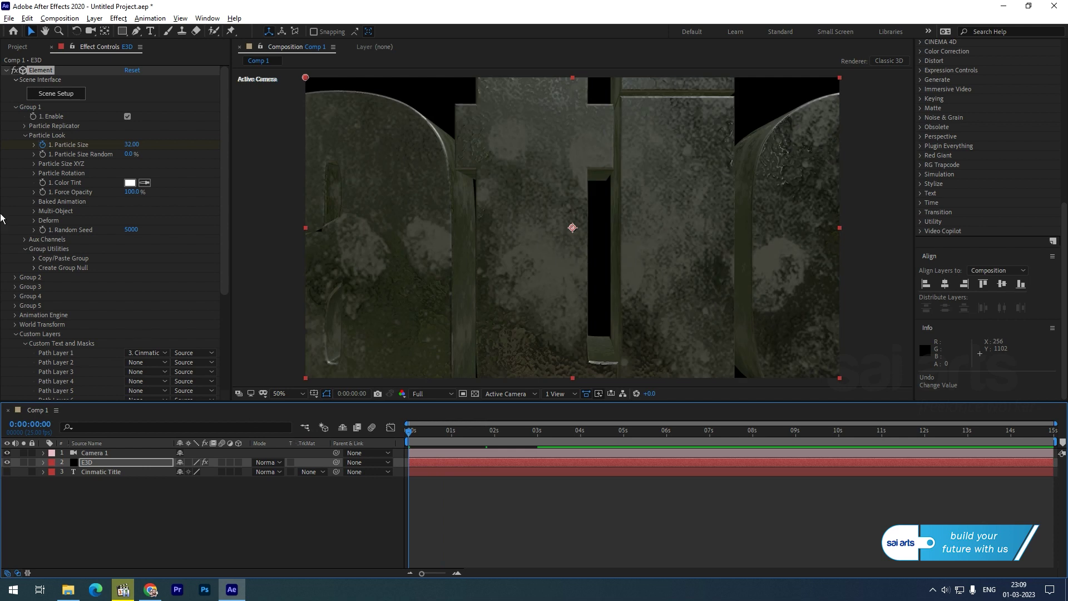
left_click(69, 170)
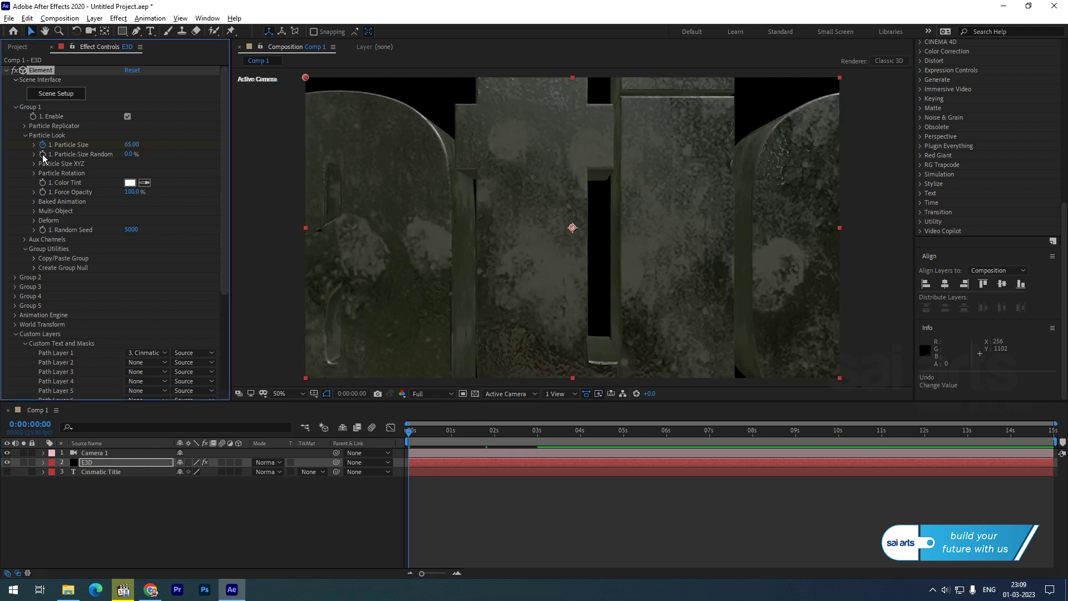
left_click_drag(531, 439, 539, 439)
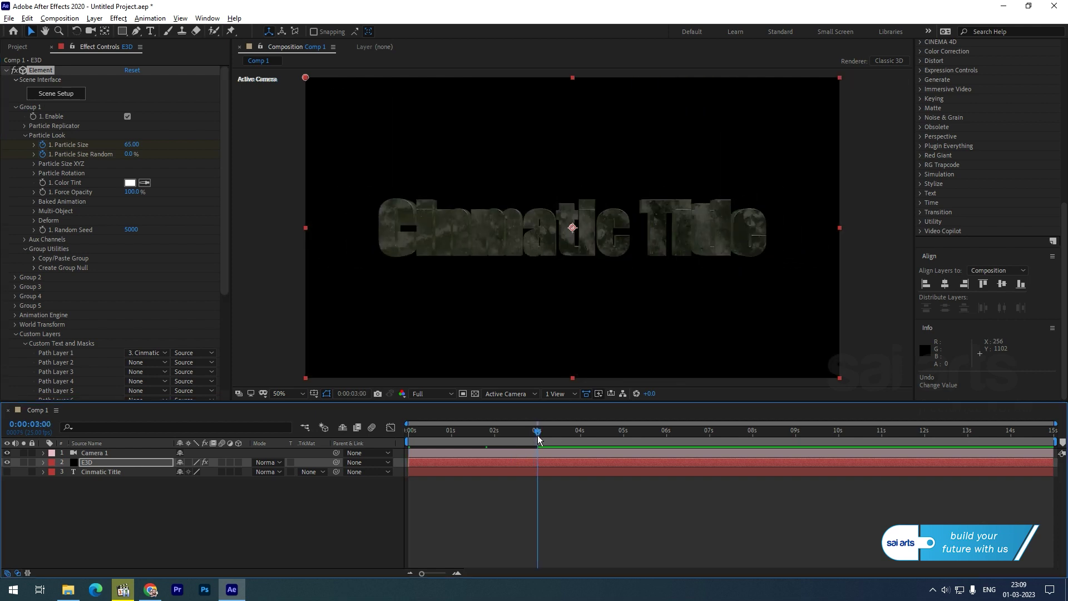
left_click(129, 154)
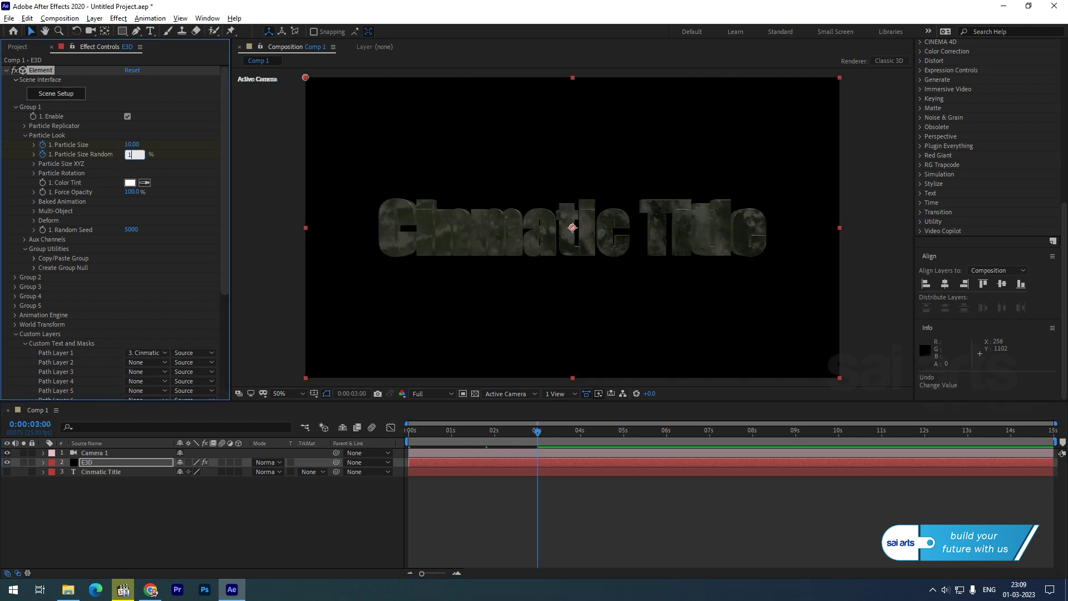
key("Return")
left_click_drag(415, 433, 528, 435)
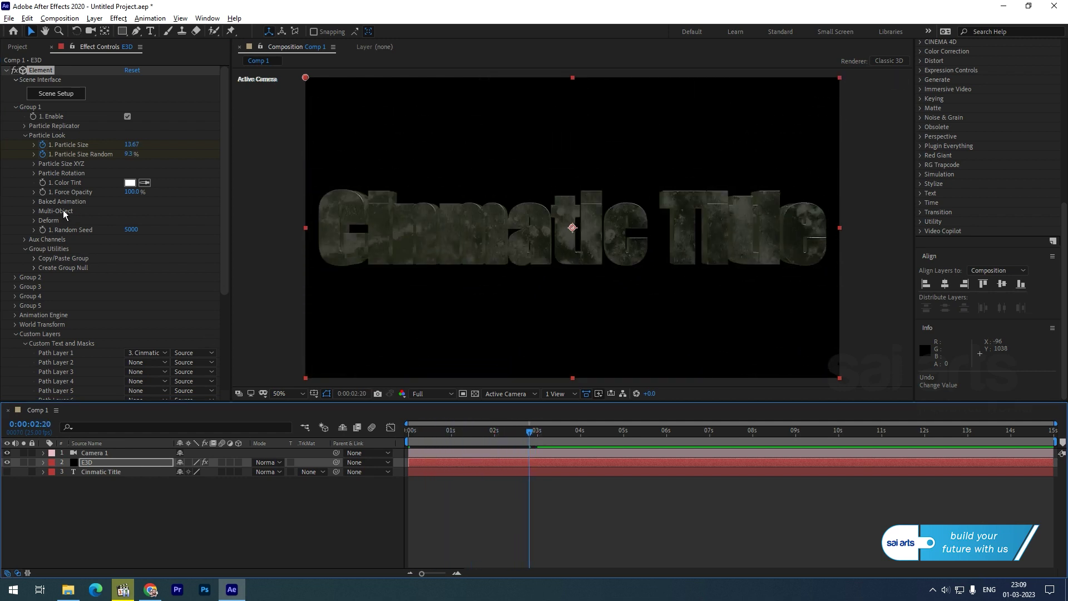
Set the Particle Rotation X Rotation angle to -25°
left_click(34, 174)
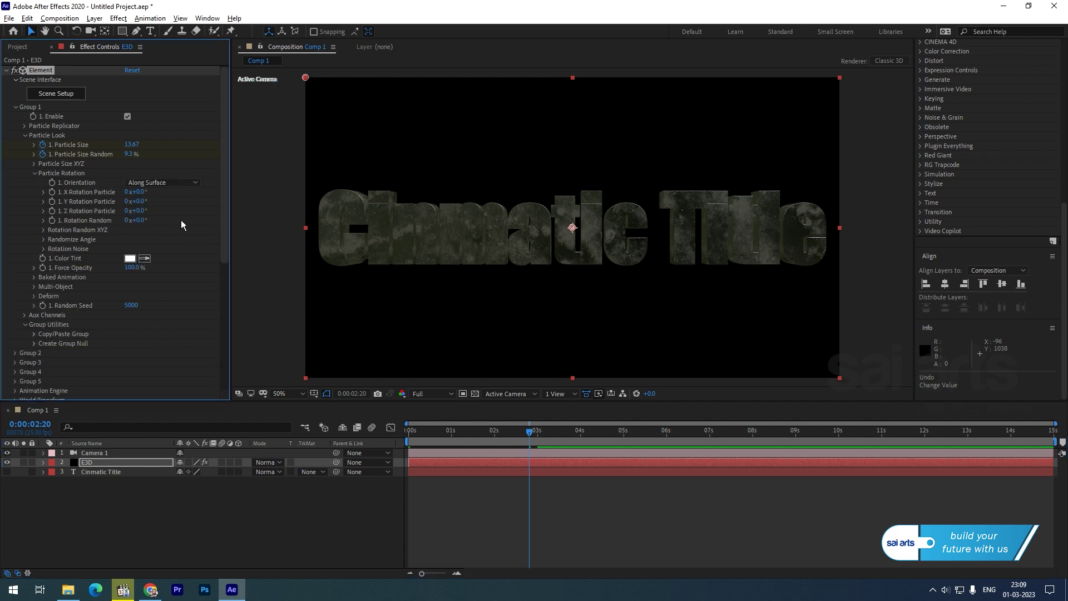
left_click(141, 192)
type("-25")
key("Return")
mouse_move(528, 433)
left_mouse_down()
mouse_move(410, 433)
mouse_move(532, 434)
left_mouse_up()
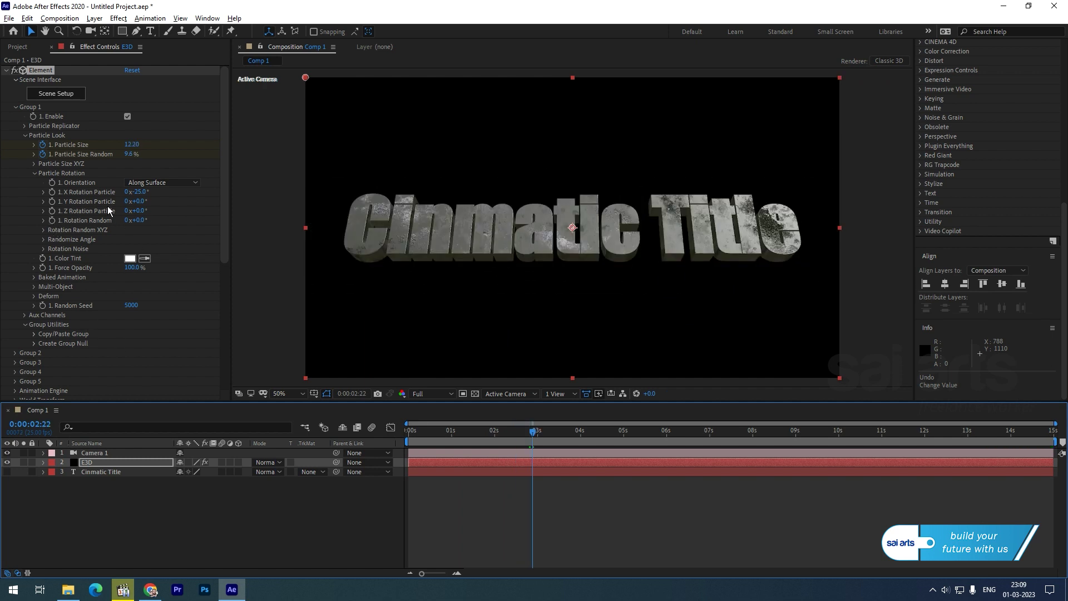
left_click_drag(438, 435, 331, 453)
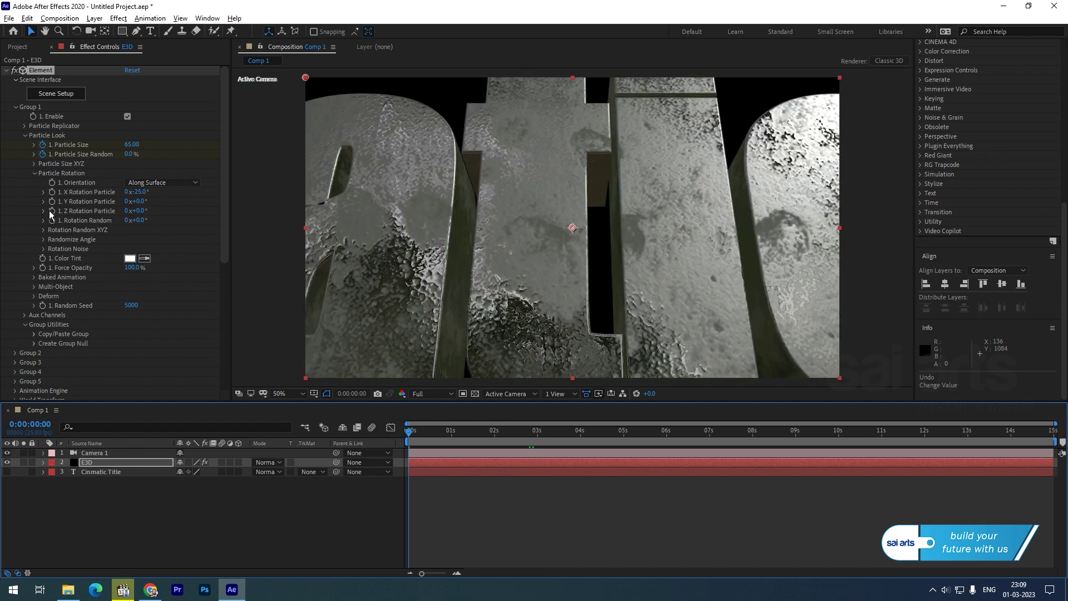
Keyframe Y Rotation at 30° at the start and 0° at 3 seconds
left_click(127, 202)
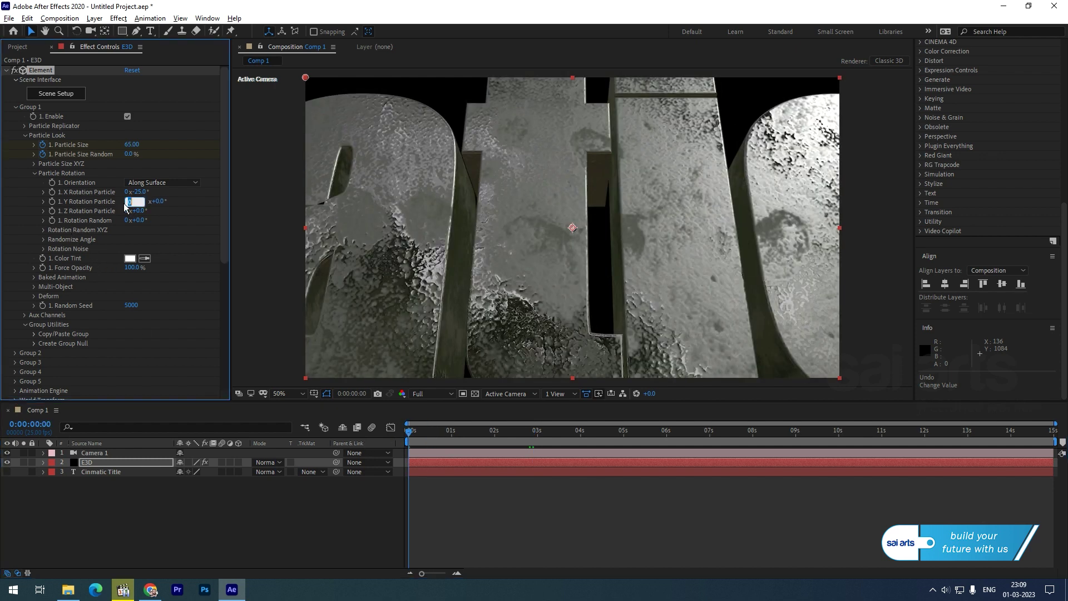
key("Return")
left_click(127, 201)
left_click(253, 279)
left_click(139, 201)
type("30")
key("Return")
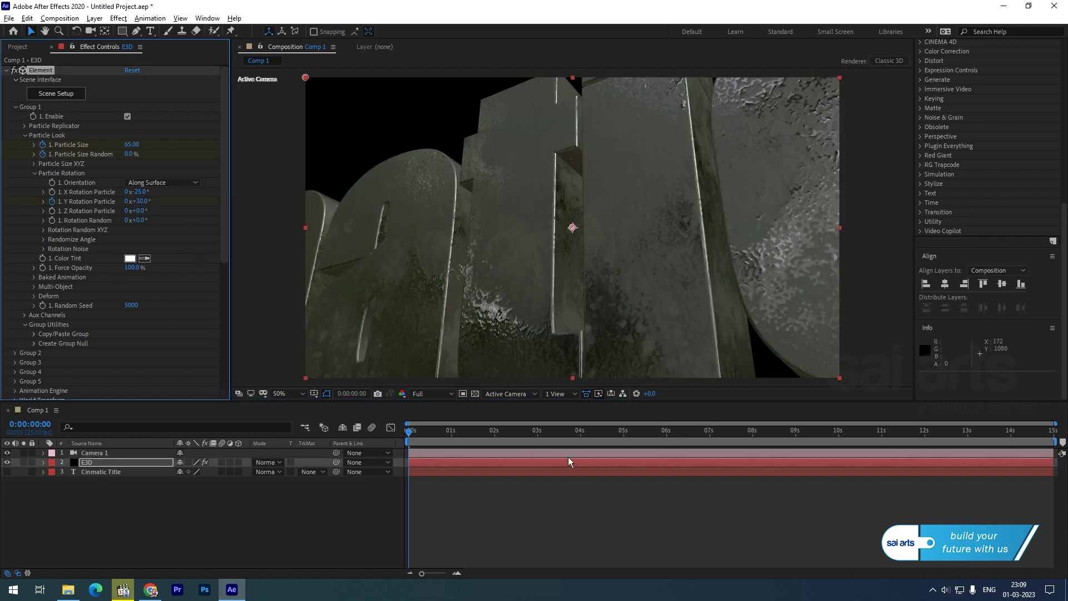
left_click_drag(549, 432, 538, 445)
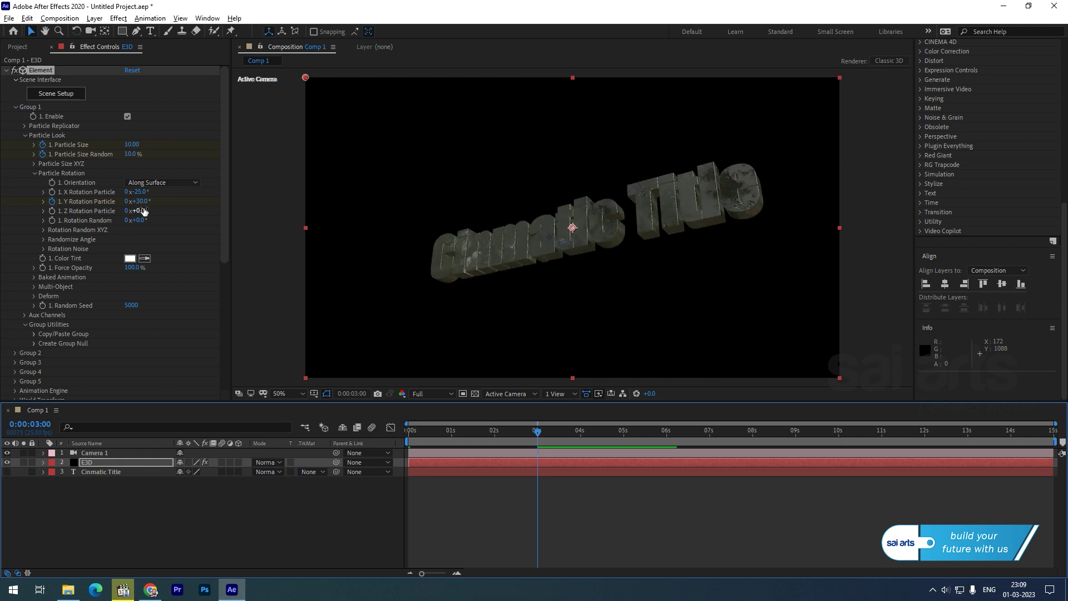
left_click(139, 202)
left_click_drag(479, 436, 374, 440)
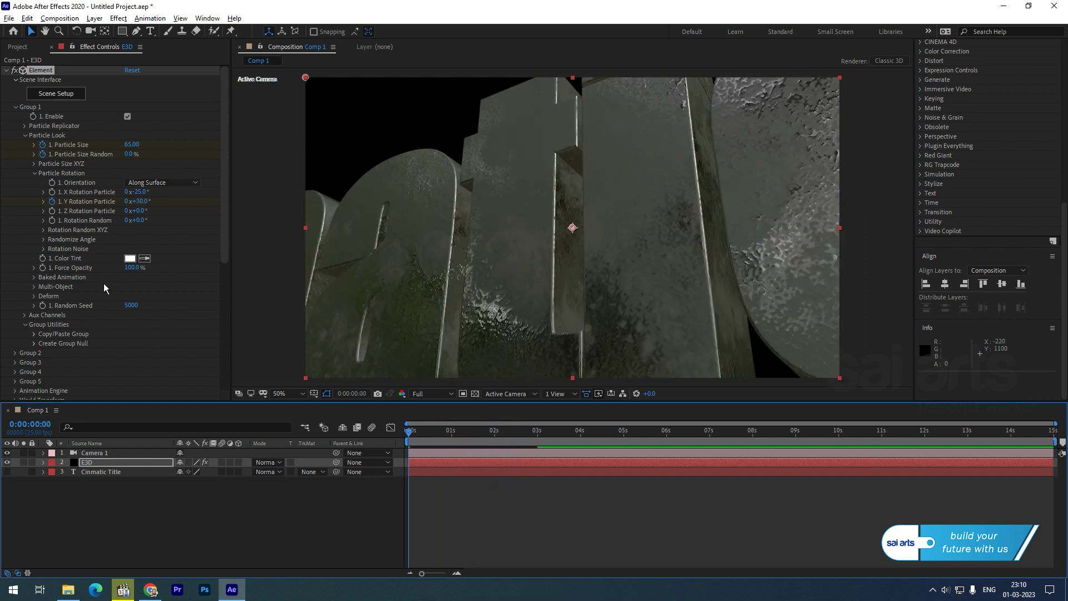
Keyframe Z Rotation at -24° at the start and 0° at 3 seconds
left_click(52, 211)
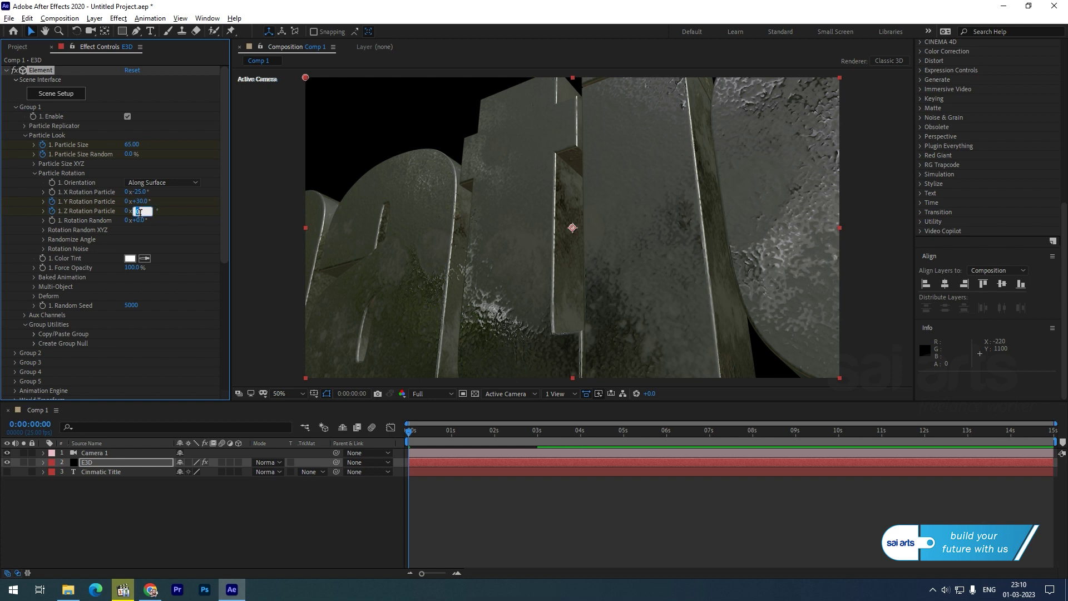
key("Return")
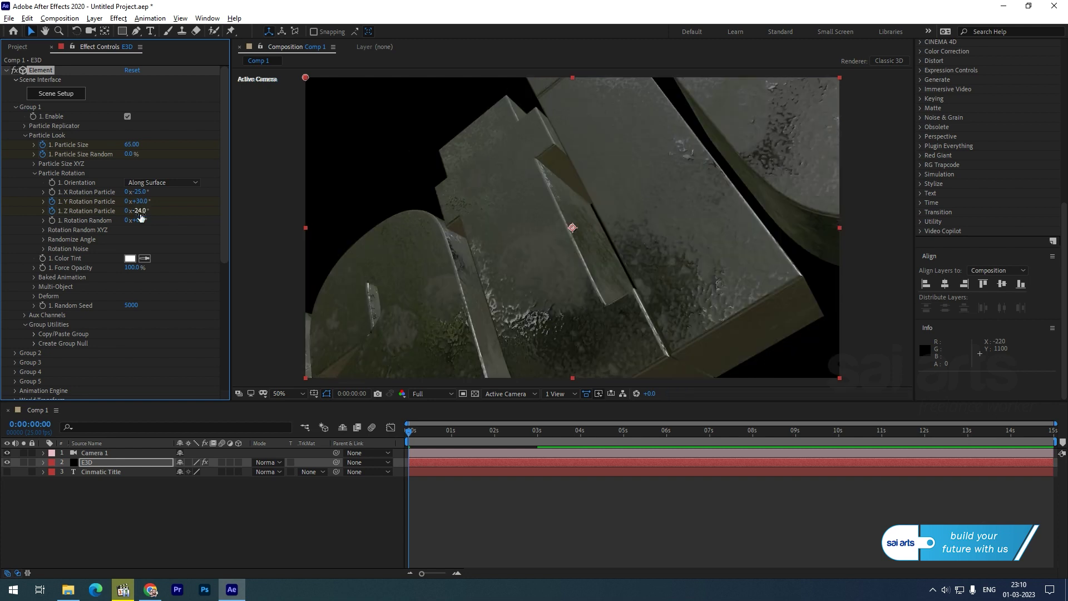
left_click_drag(512, 431, 537, 440)
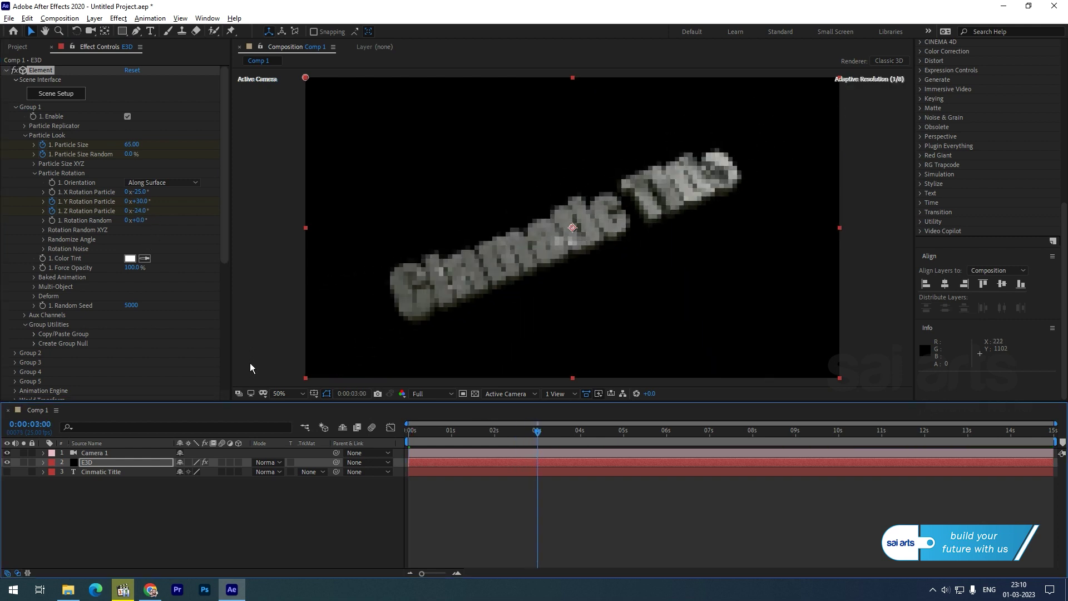
left_click(141, 210)
type("0")
key("Return")
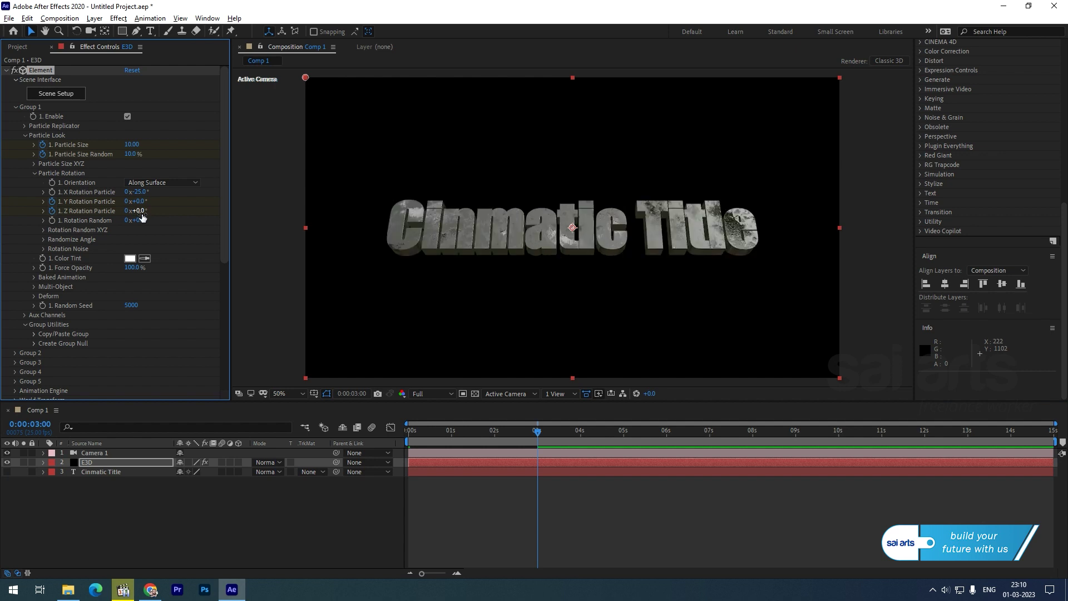
left_click_drag(443, 432, 548, 422)
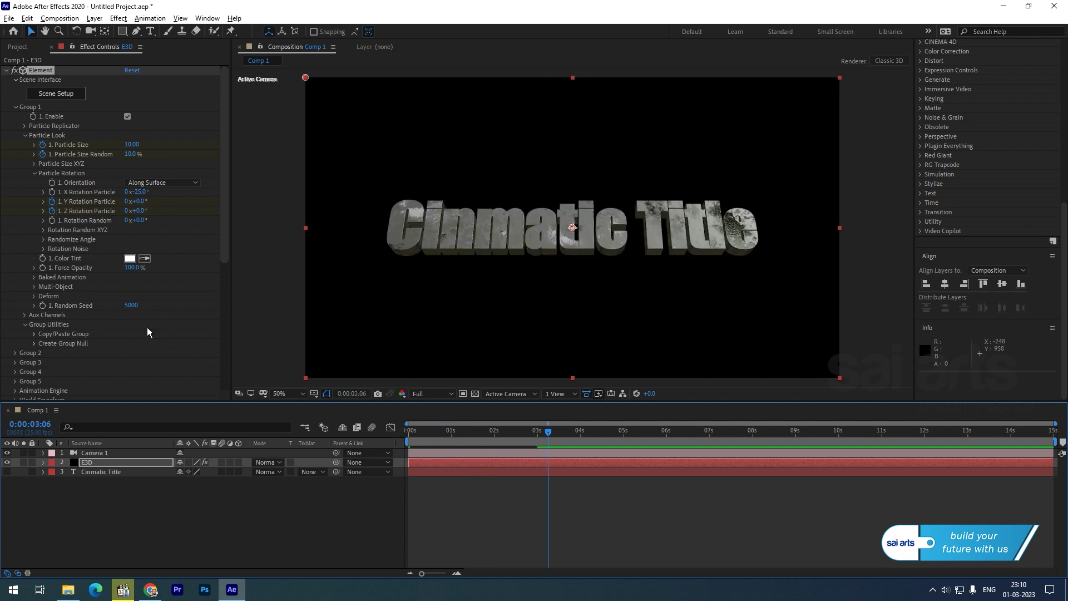
Turn on Multi-Object and keyframe Y Rotation Multi from 1x at 0s to 0x at 3s
left_click(33, 286)
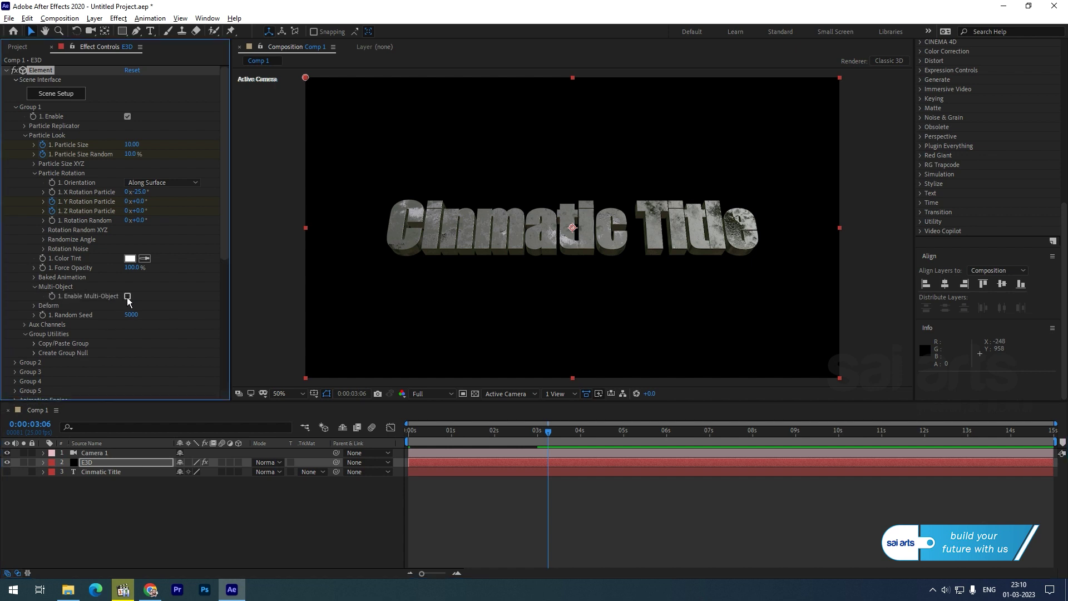
left_click(127, 297)
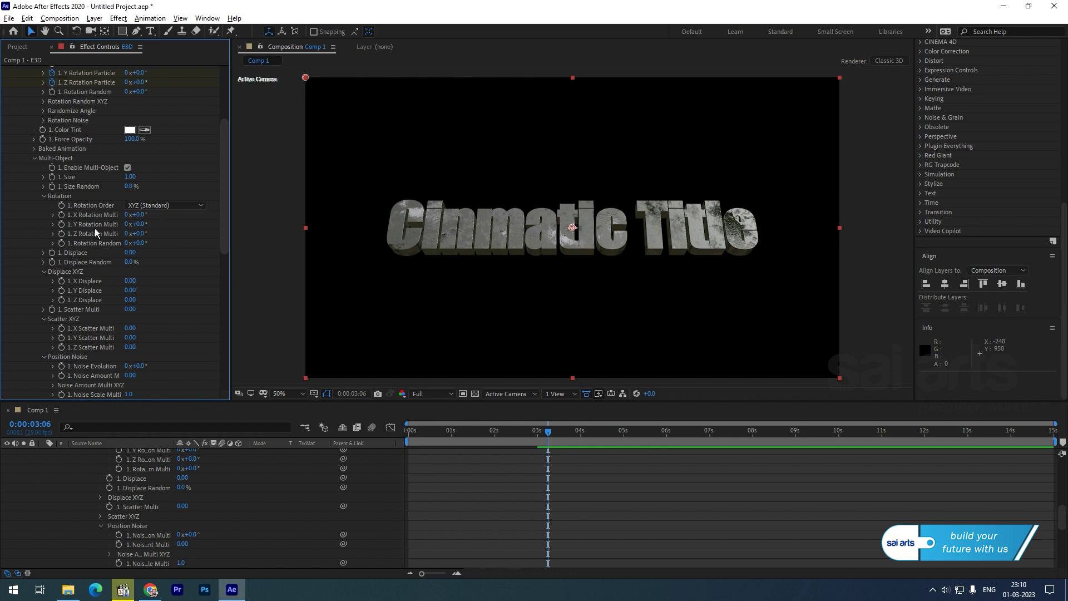
key("Home")
left_click(131, 223)
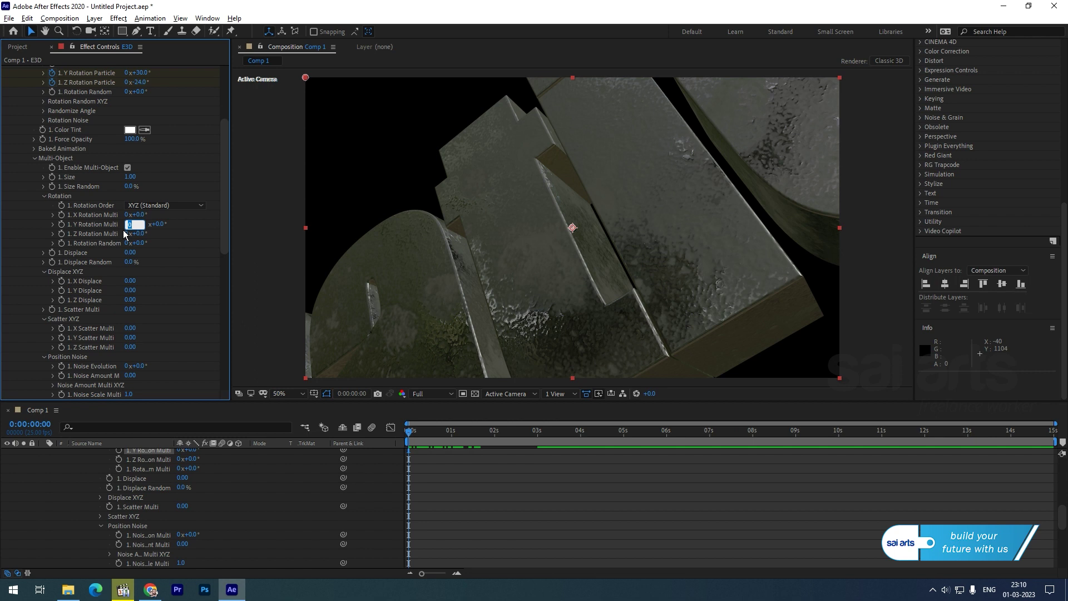
key("Return")
left_click(536, 432)
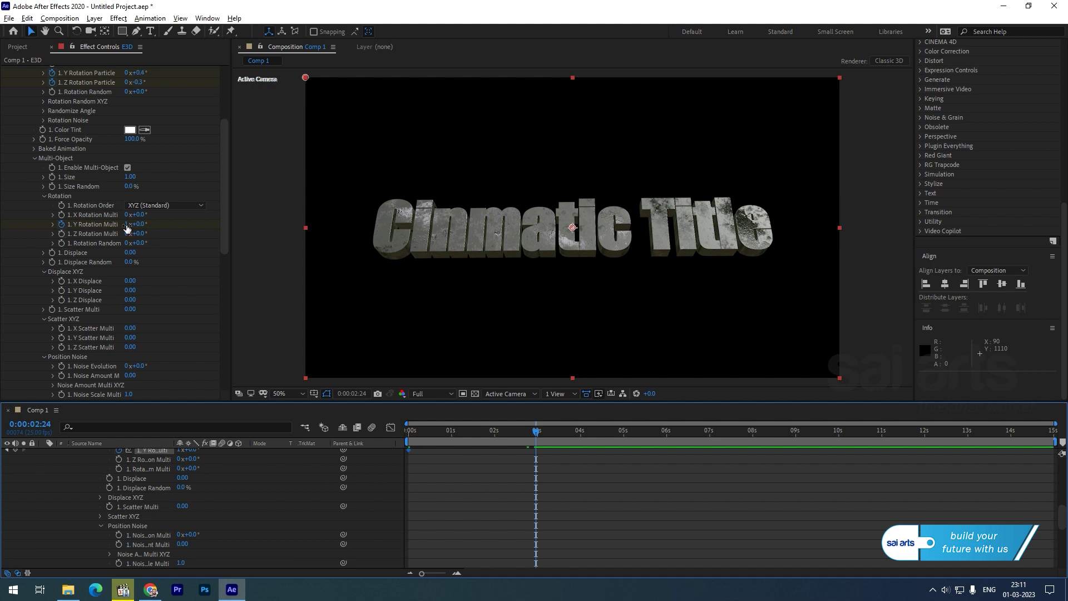
left_click_drag(127, 228, 121, 225)
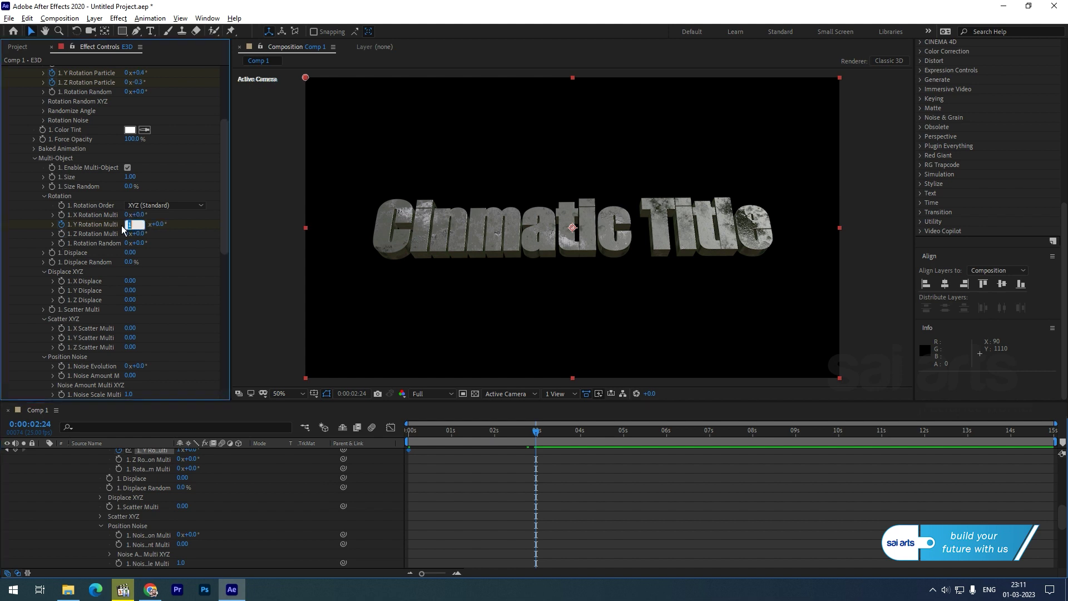
left_click_drag(419, 433, 508, 416)
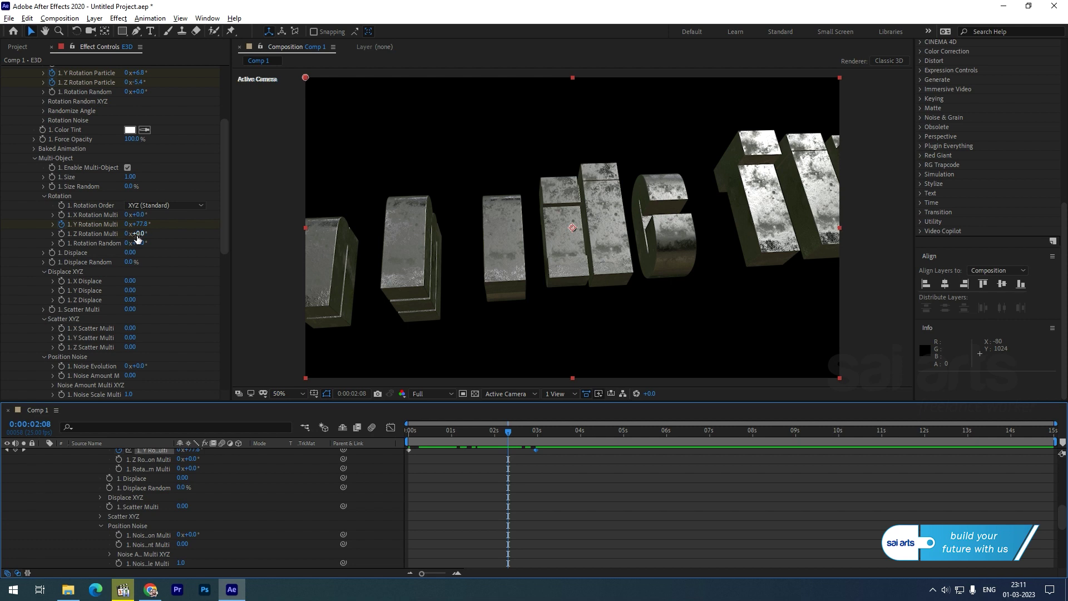
Try X-tilt and displacement tweaks on the letters, then undo them
left_click(141, 234)
key("ctrl+z")
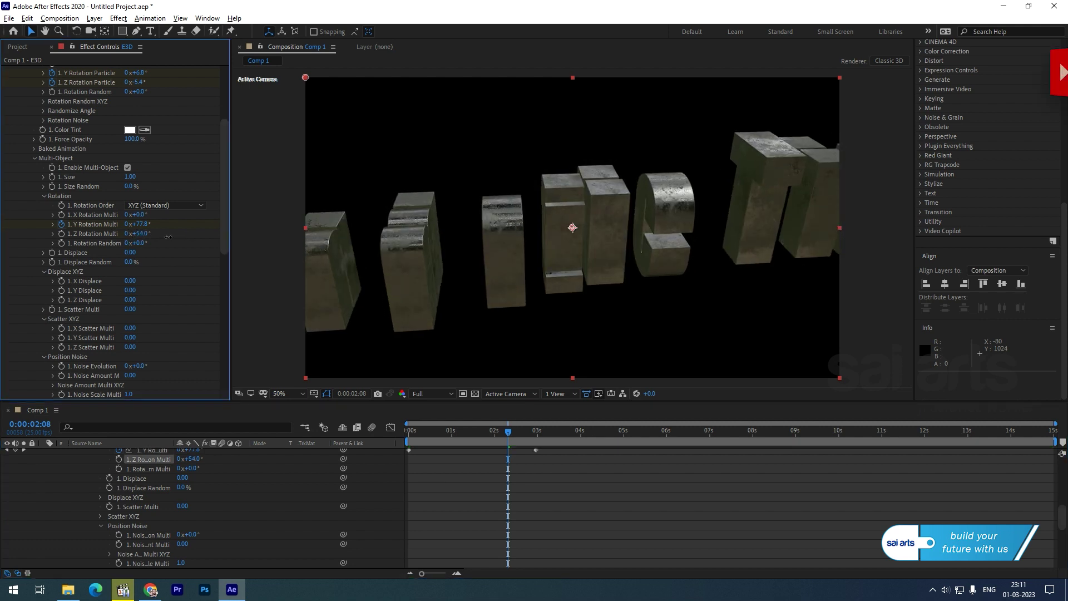
left_click_drag(142, 215, 199, 260)
key("ctrl+z")
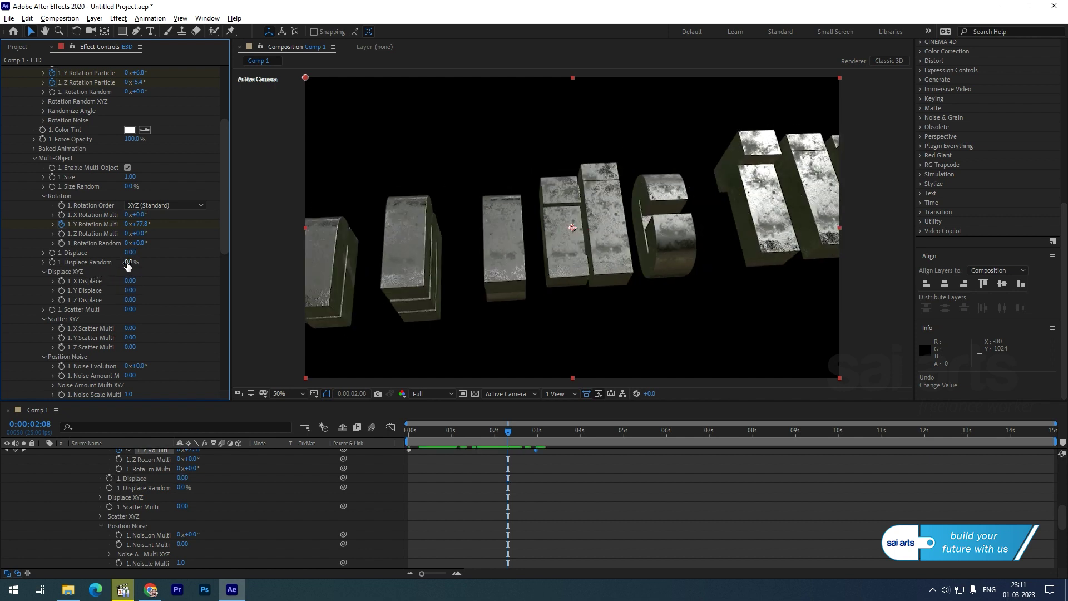
key("ctrl+z")
left_click_drag(135, 282, 160, 277)
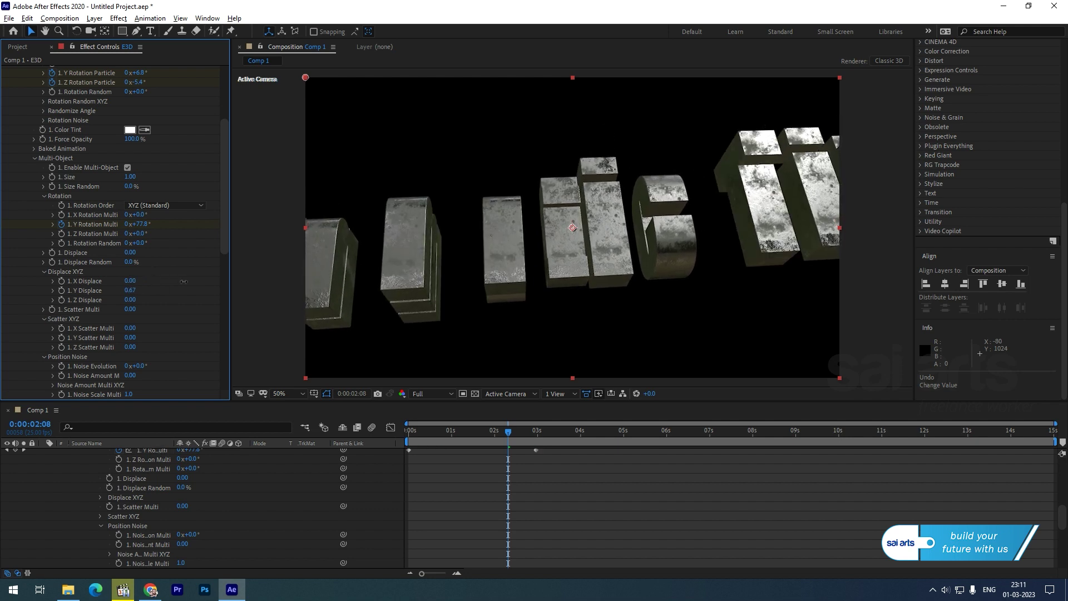
left_click_drag(449, 433, 553, 428)
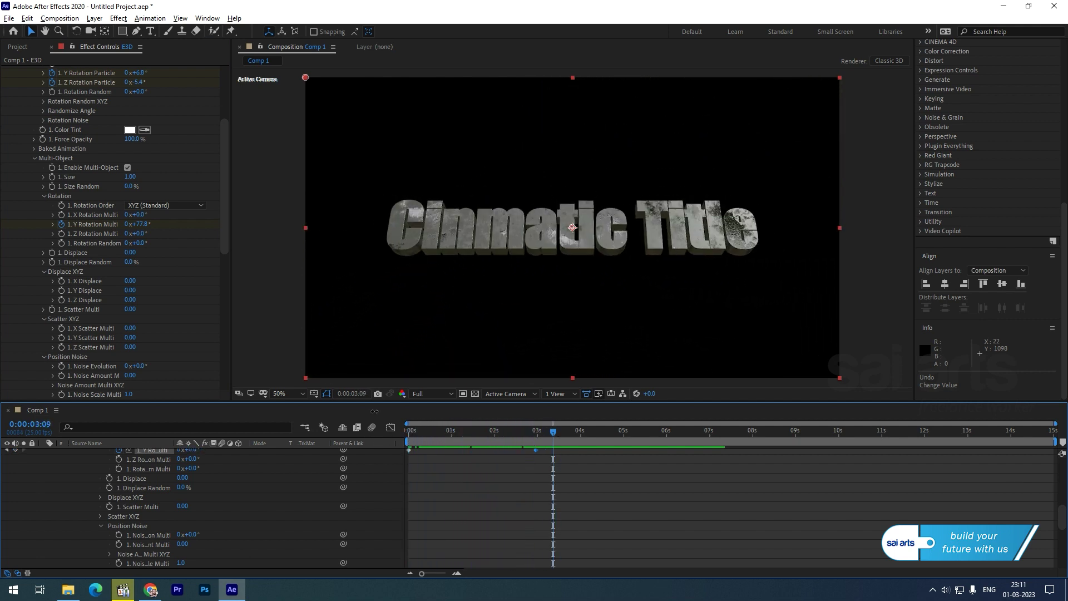
Turn on Enhanced Multisampling in Element's Output settings
scroll(183, 338, "down", 3)
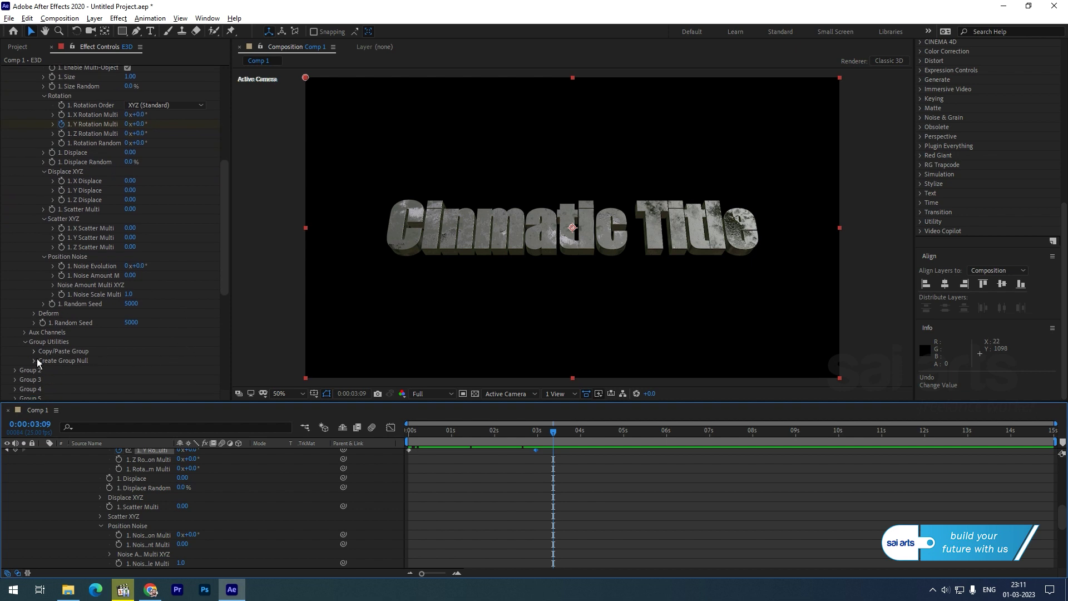
scroll(53, 359, "down", 2)
left_click(54, 358)
scroll(53, 359, "down", 5)
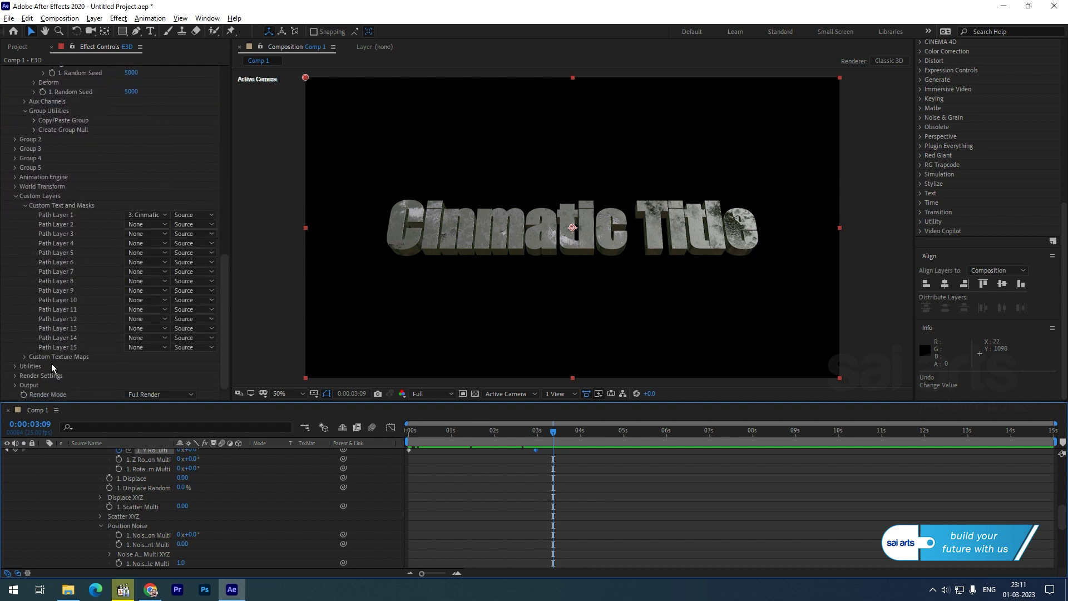
left_click(15, 385)
scroll(109, 364, "down", 3)
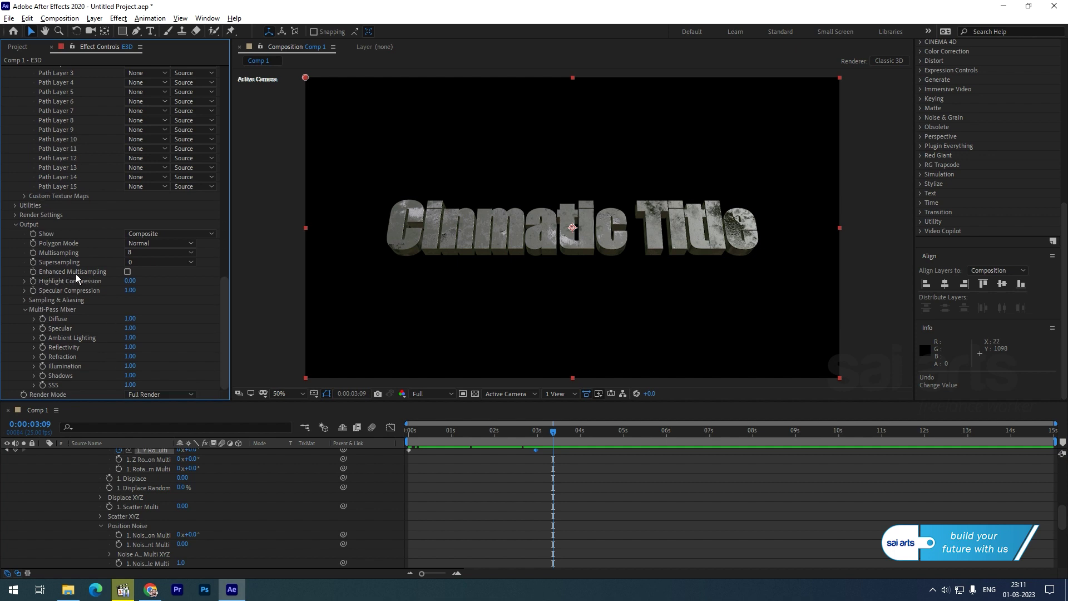
left_click(128, 271)
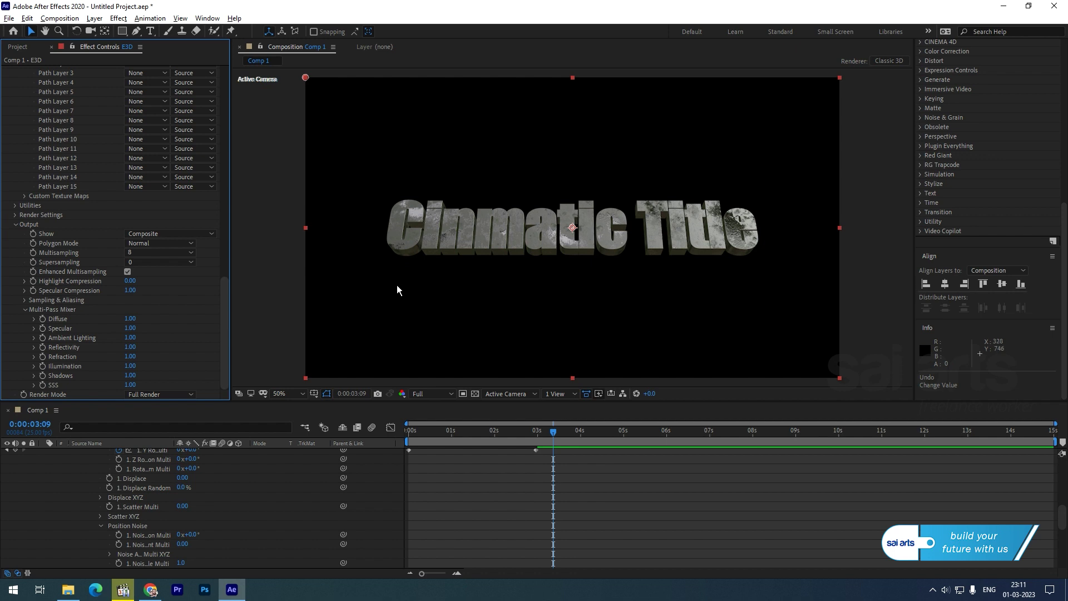
scroll(129, 489, "up", 10)
Apply Easy Ease (F9) to all E3D keyframes, play back, and collapse Element
left_click(86, 463)
key("u")
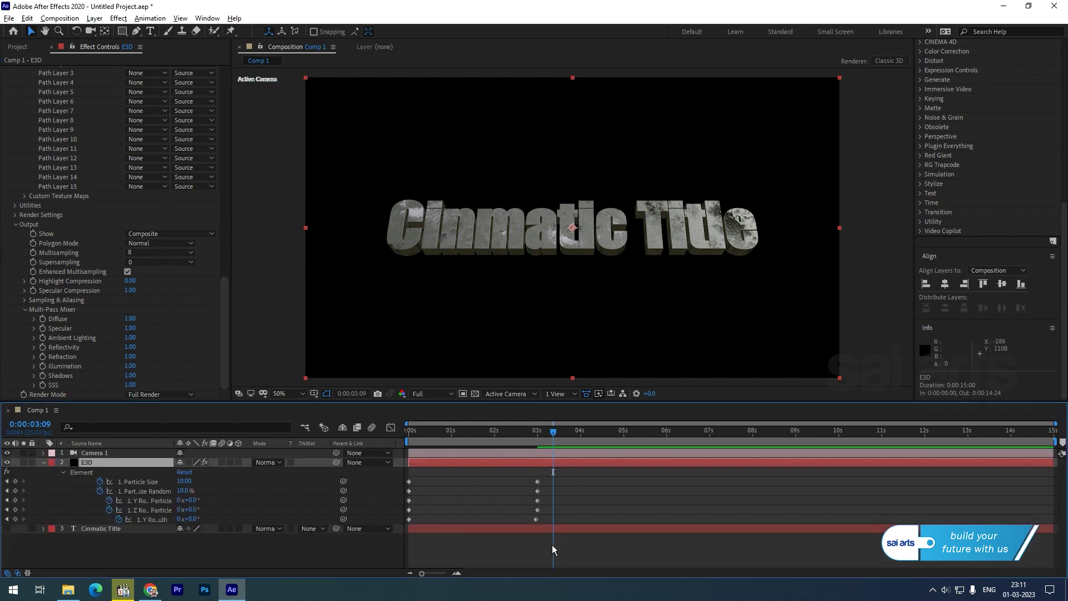
left_click_drag(578, 478, 395, 522)
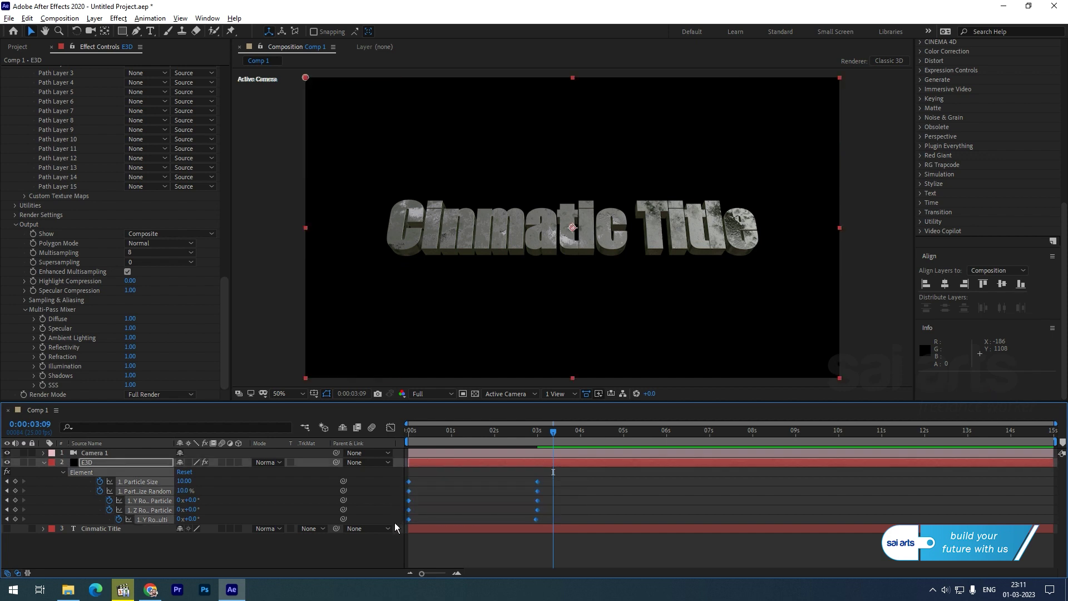
key("F9")
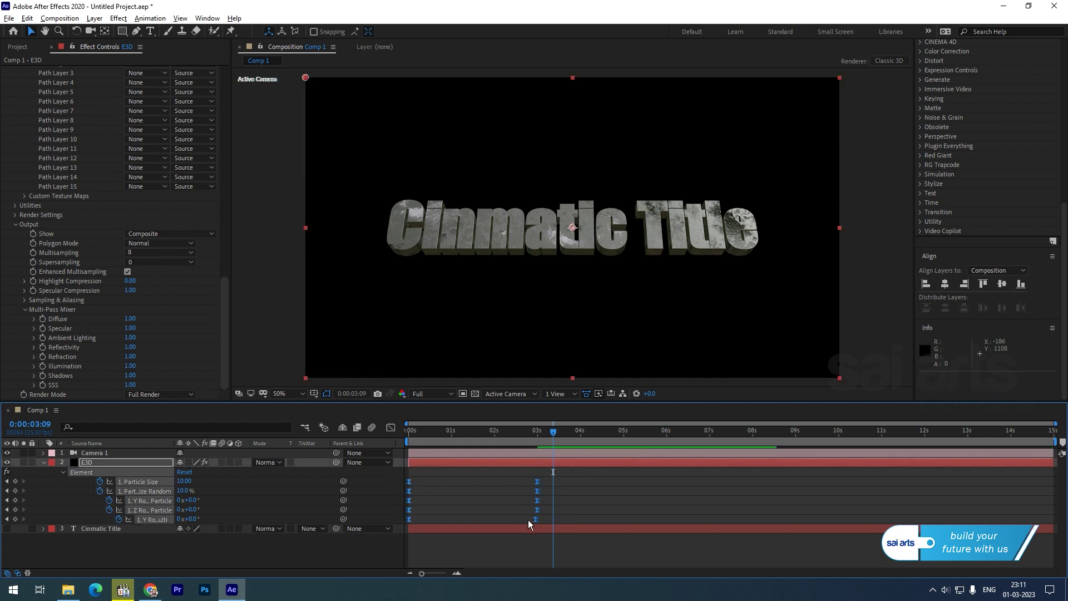
left_click(537, 520)
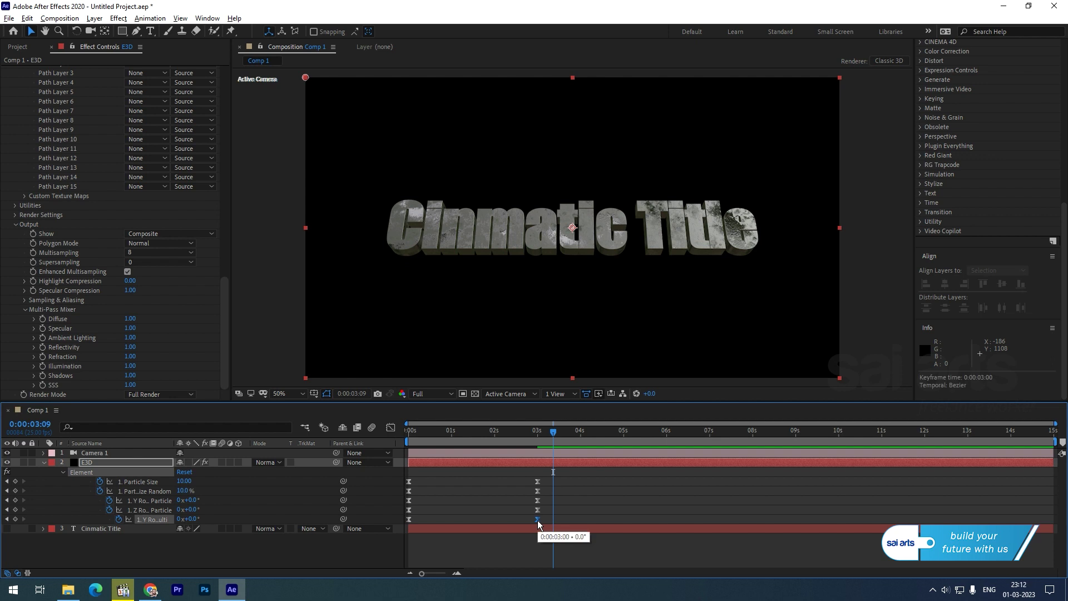
left_click_drag(549, 432, 417, 433)
key("space")
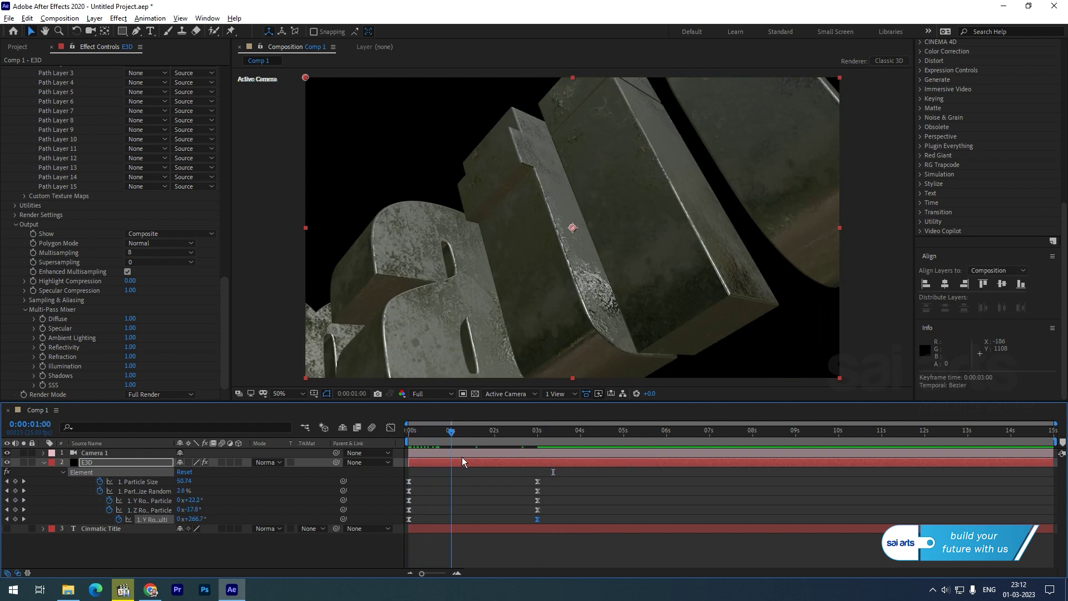
scroll(57, 179, "up", 20)
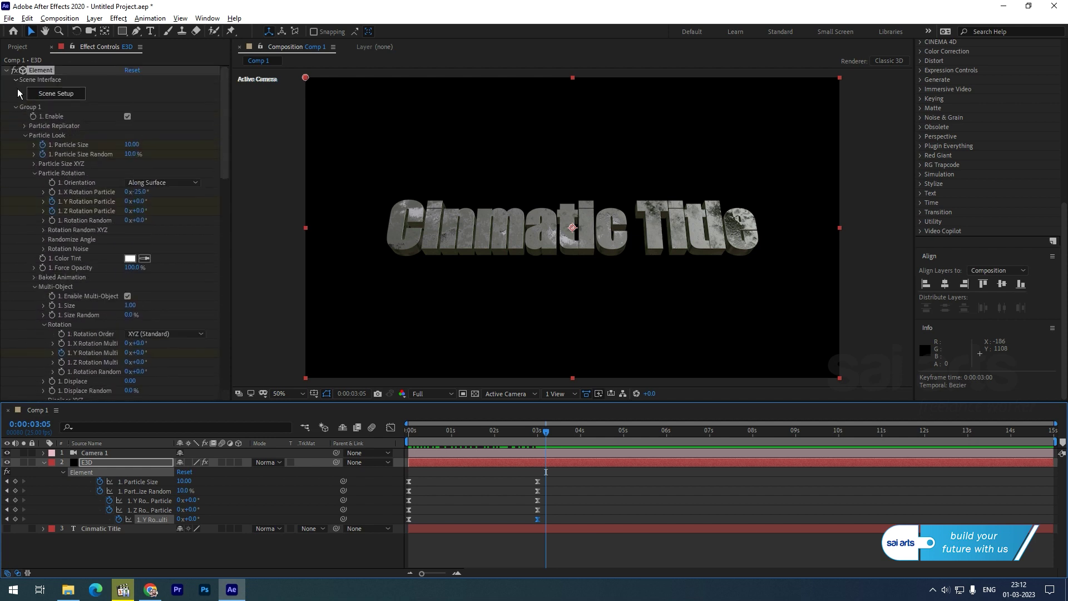
left_click(6, 70)
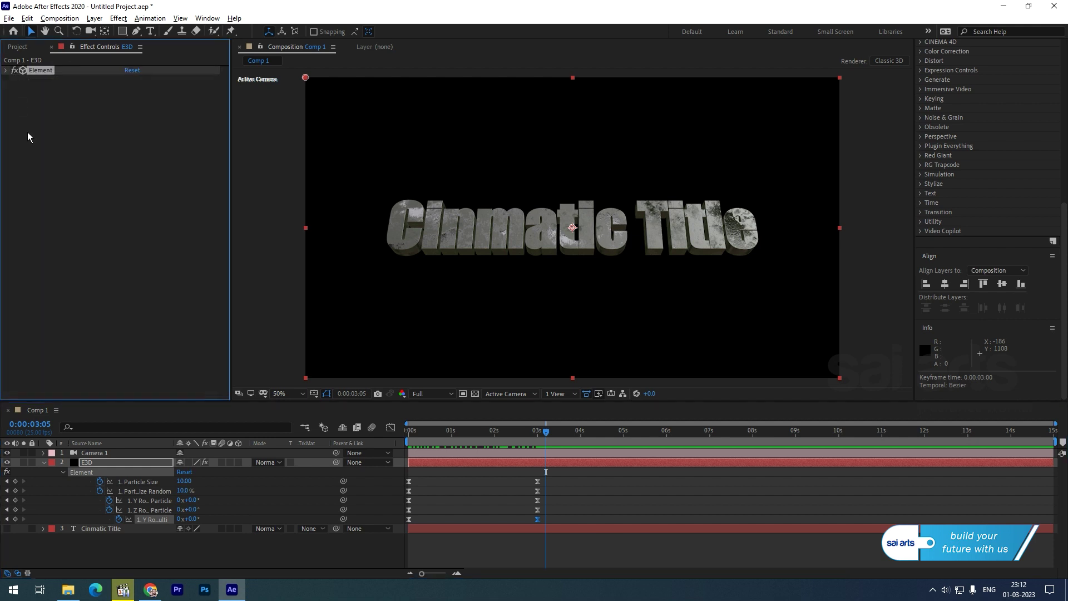
Add a Curves effect and give the RGB curve an S-shape for contrast
right_click(57, 100)
mouse_move(117, 220)
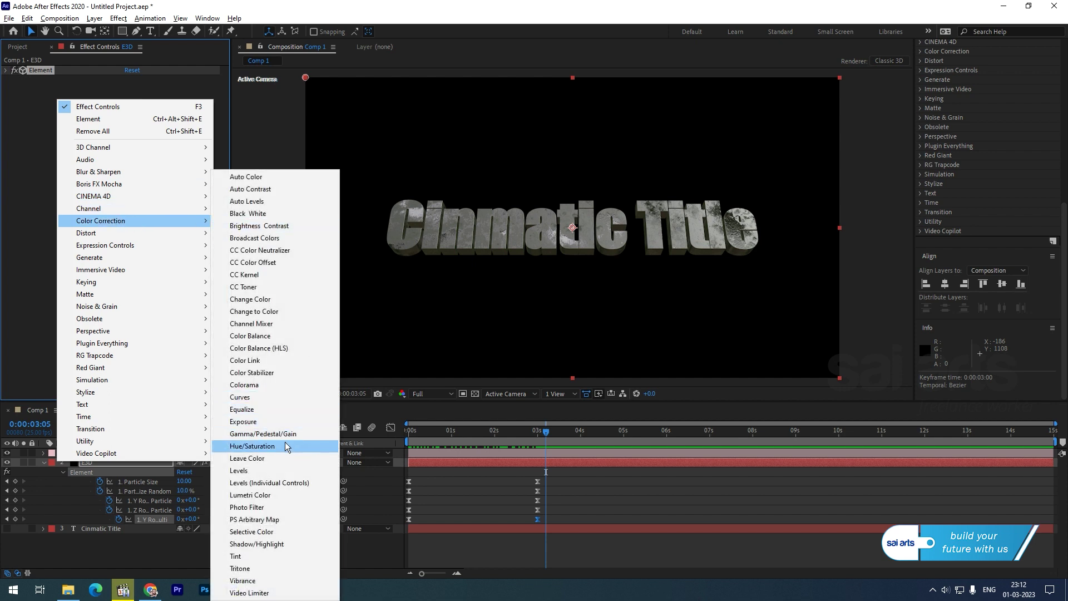
left_click(282, 397)
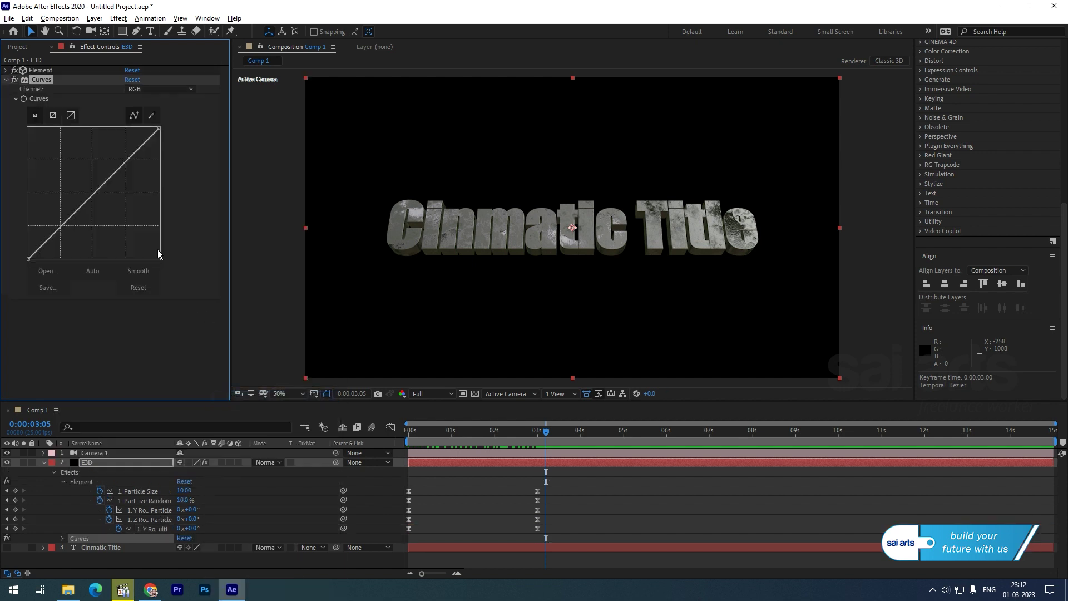
left_click_drag(123, 164, 105, 143)
left_click_drag(56, 211, 60, 227)
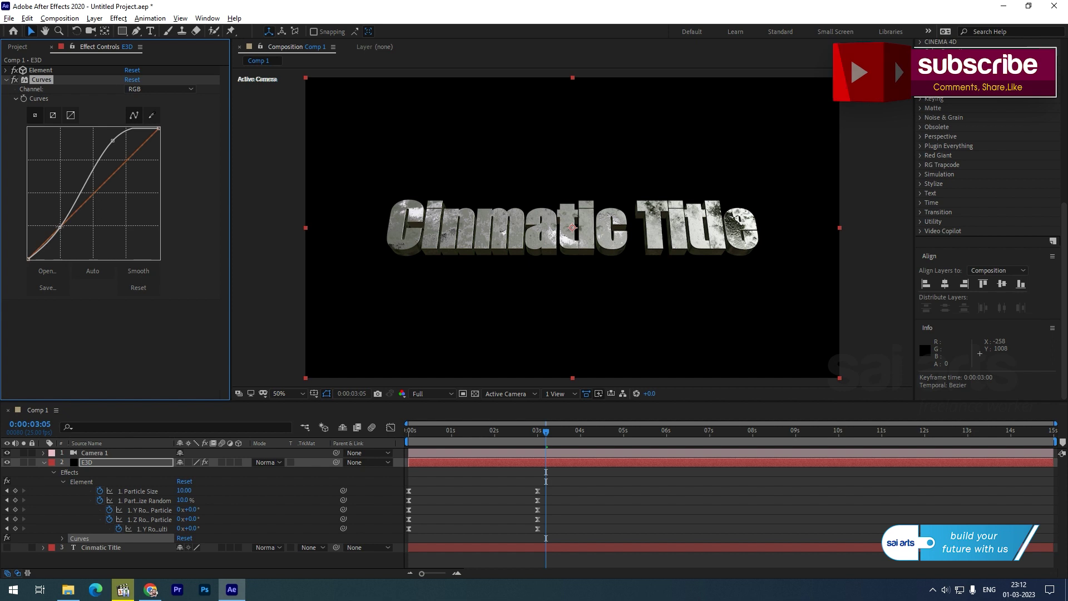
Raise the Red and Green curves and lower the Blue curve for a gold tint
left_click(152, 89)
left_click(164, 113)
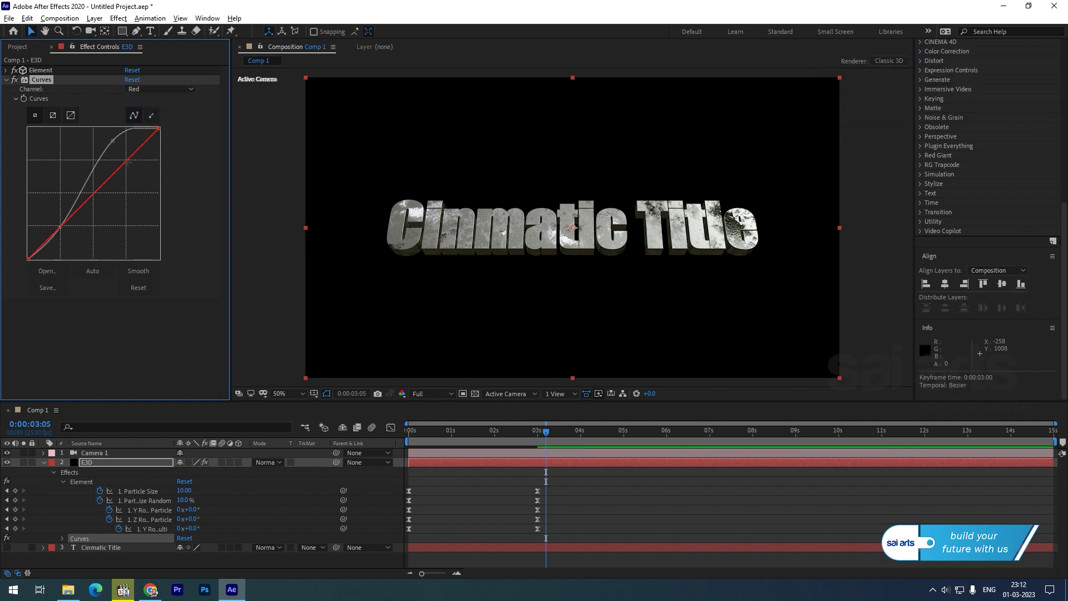
left_click_drag(127, 161, 128, 149)
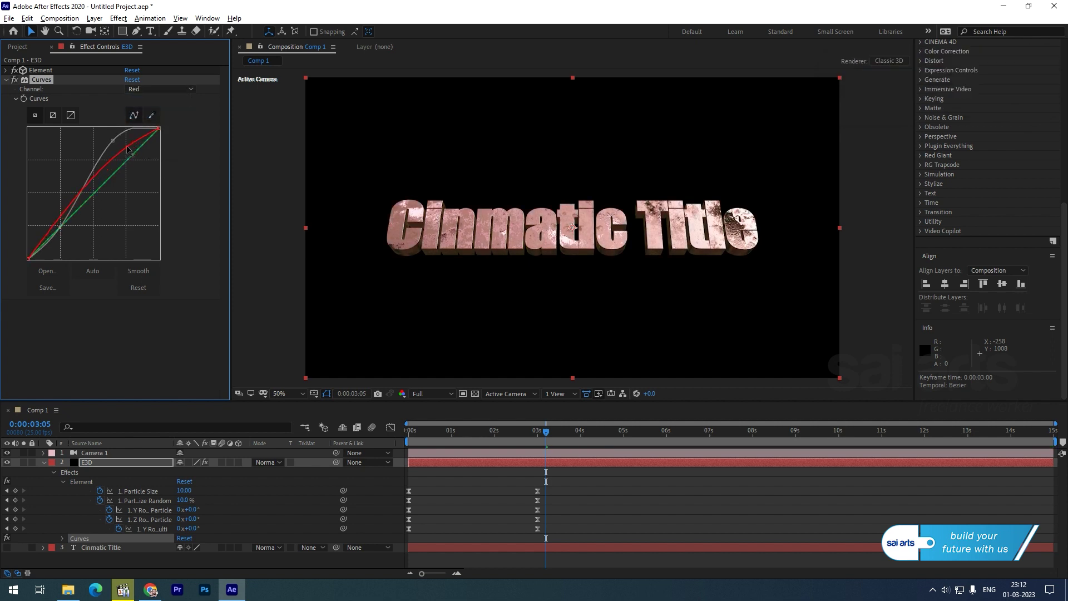
left_click(171, 89)
left_click(166, 122)
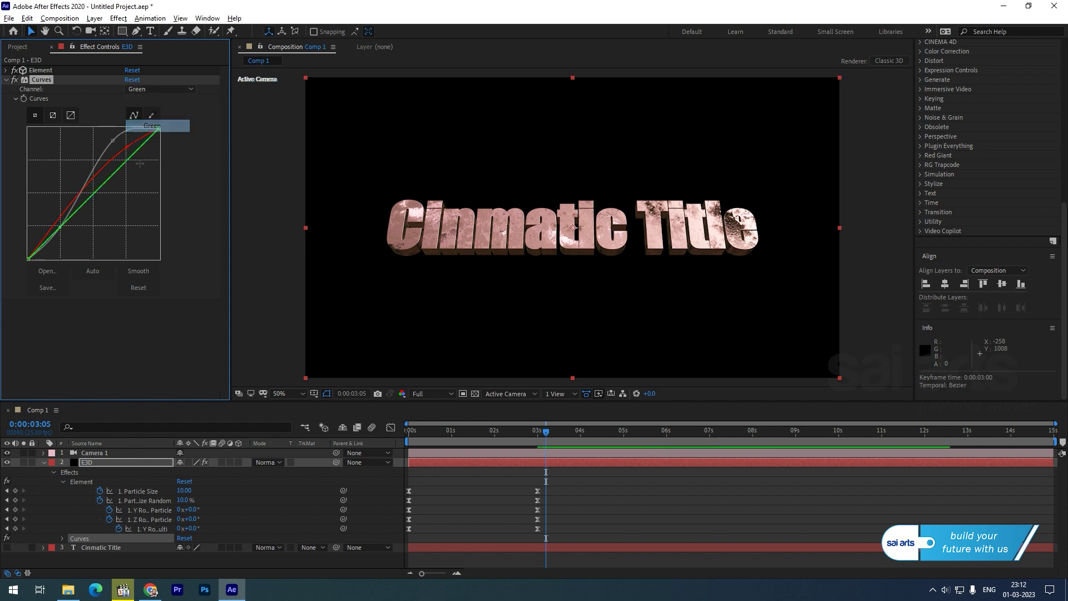
left_click_drag(129, 161, 126, 154)
left_click(155, 90)
left_click(156, 134)
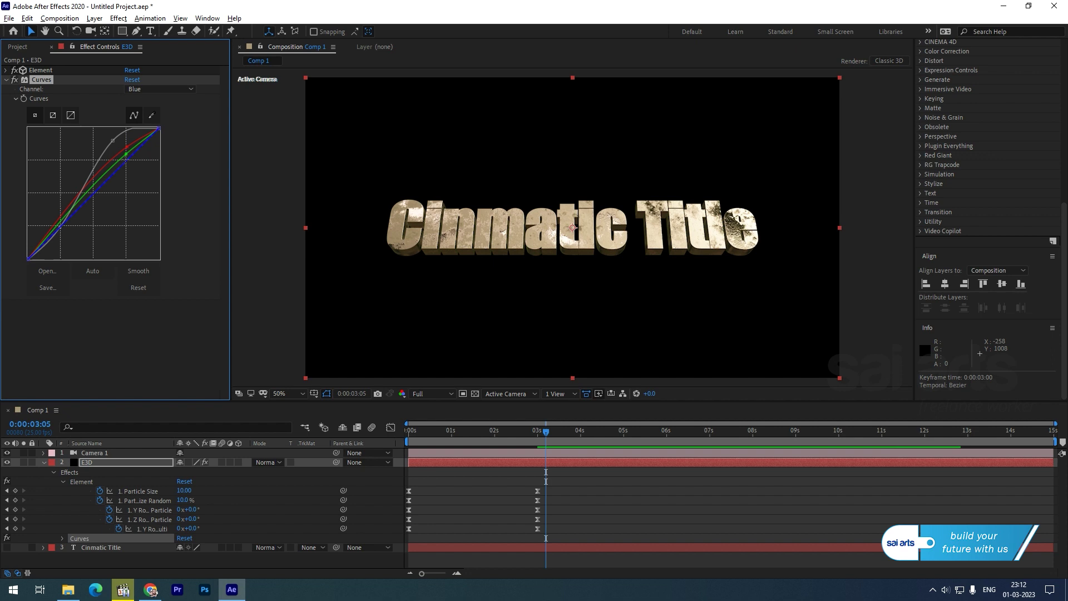
left_click_drag(127, 161, 138, 179)
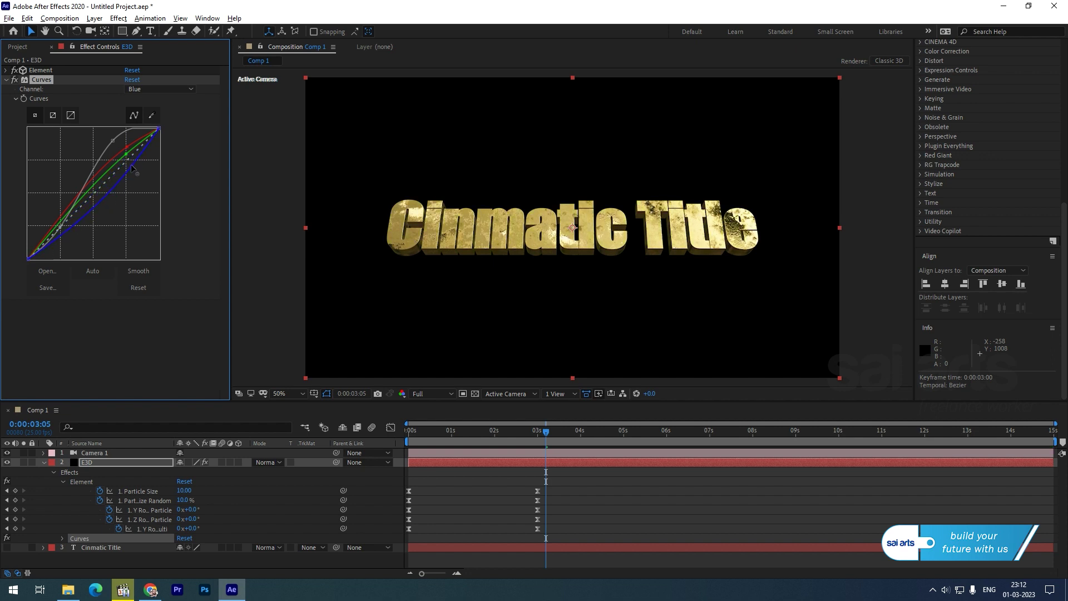
left_click_drag(460, 439, 506, 429)
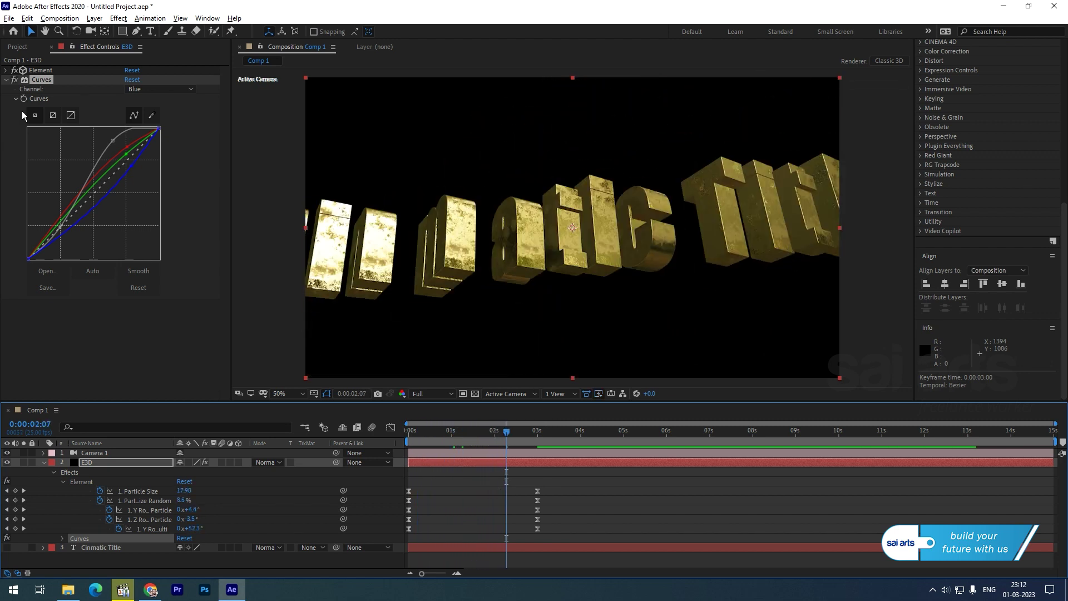
Add RG Trapcode Shine to the E3D layer and strengthen its rays
left_click(6, 80)
right_click(55, 110)
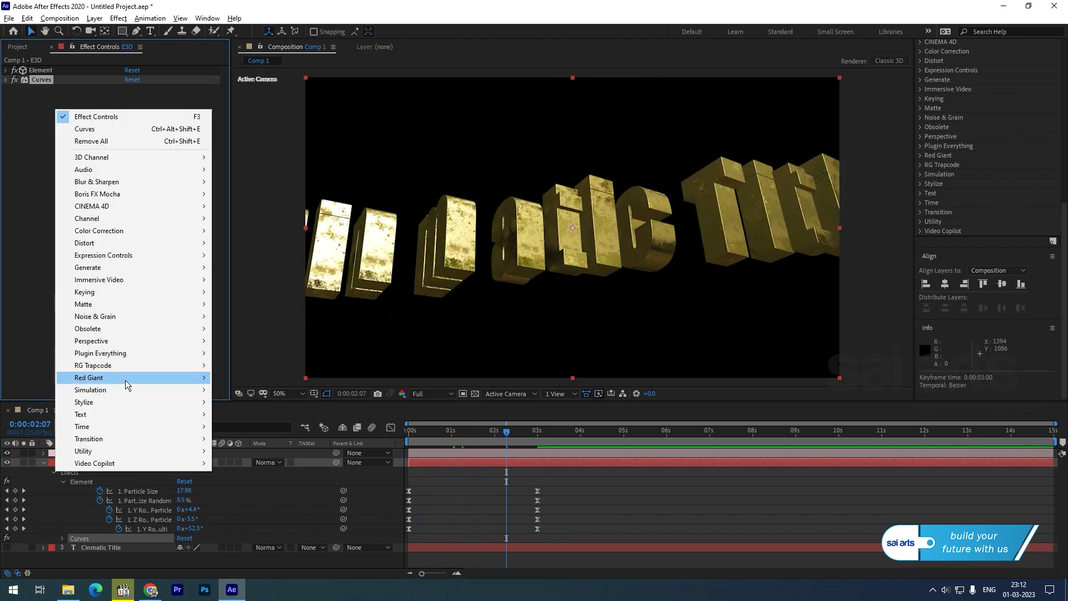
mouse_move(141, 465)
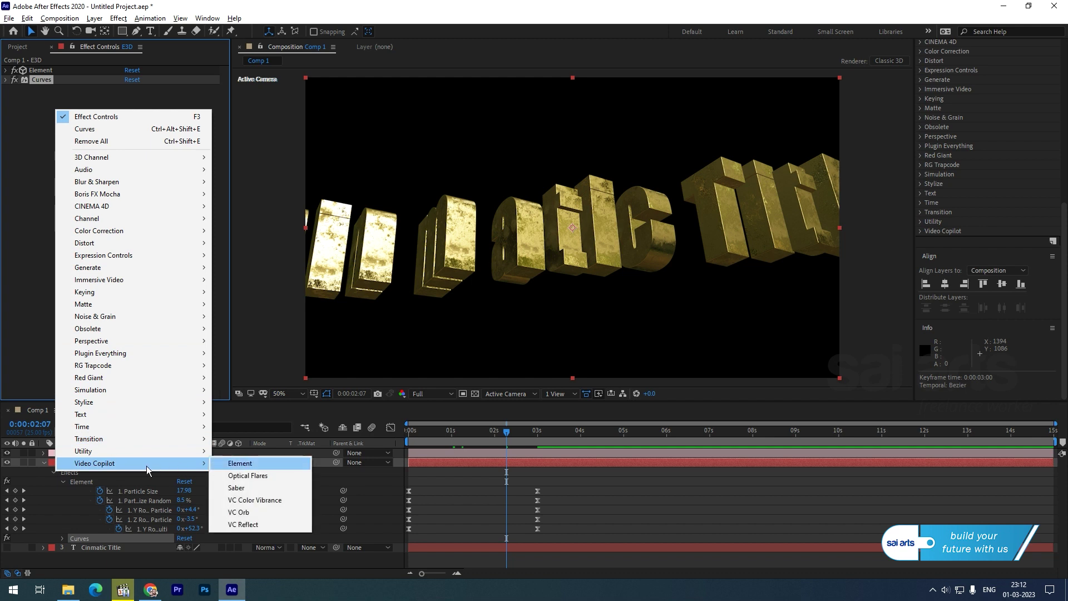
mouse_move(111, 377)
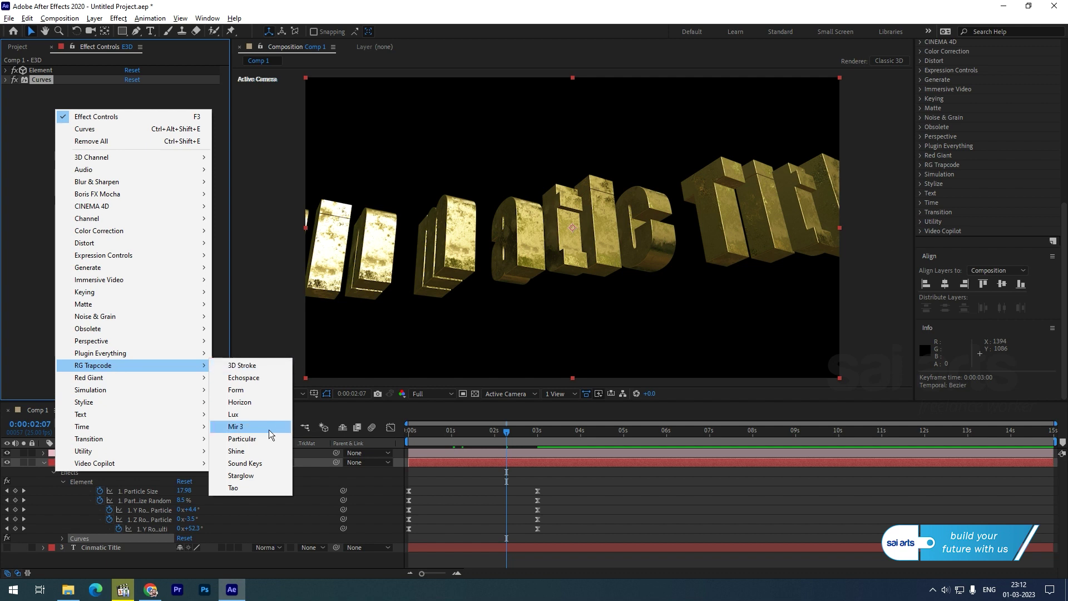
left_click(234, 451)
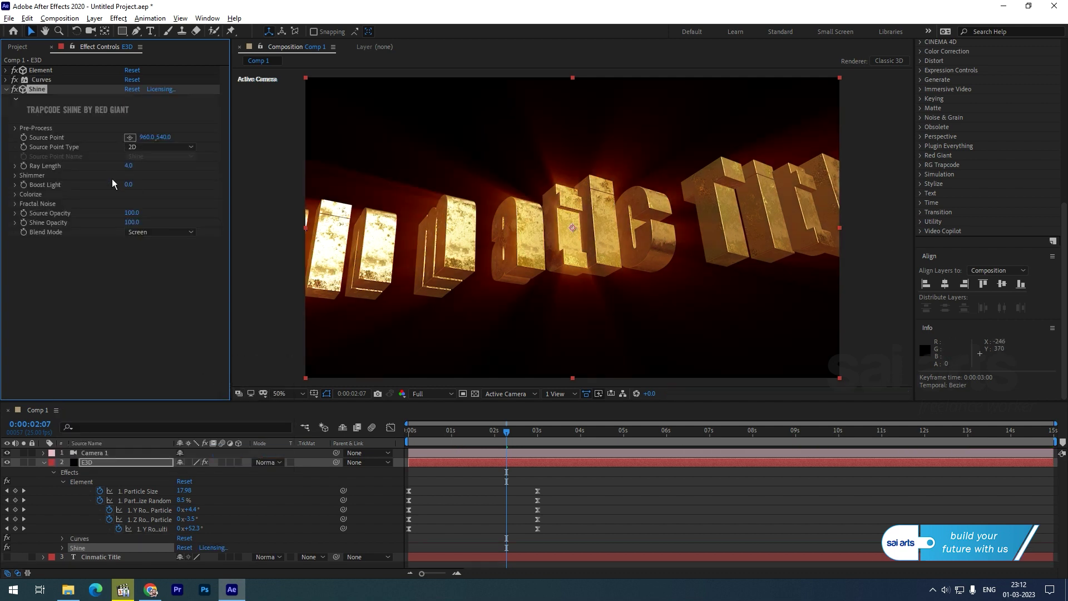
left_click_drag(143, 164, 162, 188)
Keyframe Shine Ray Length at the start, set it to 0 at ~3 seconds, and preview
left_click_drag(430, 432, 405, 437)
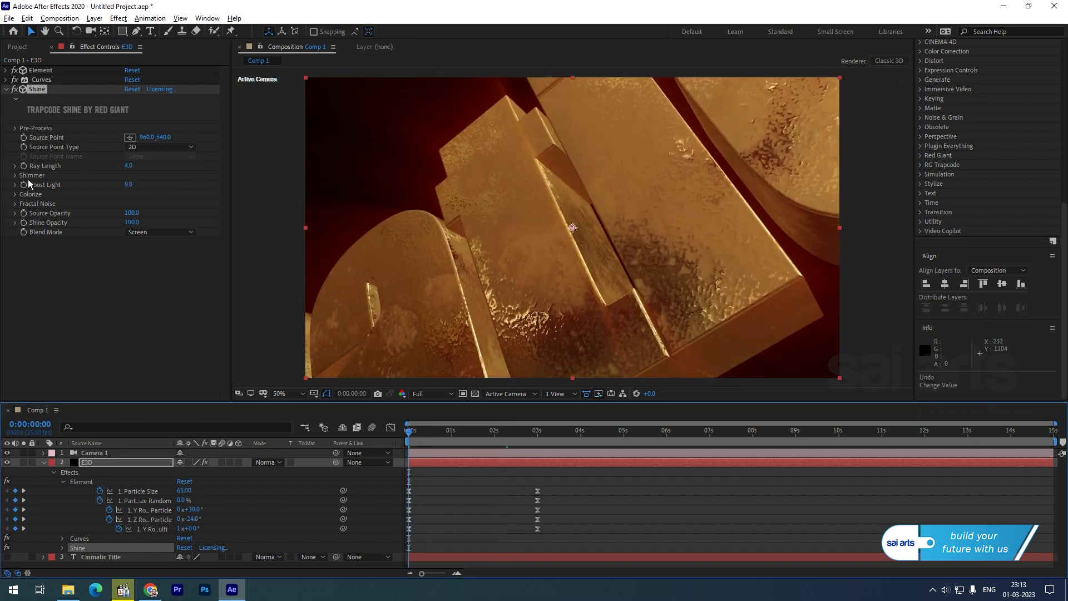
left_click(23, 167)
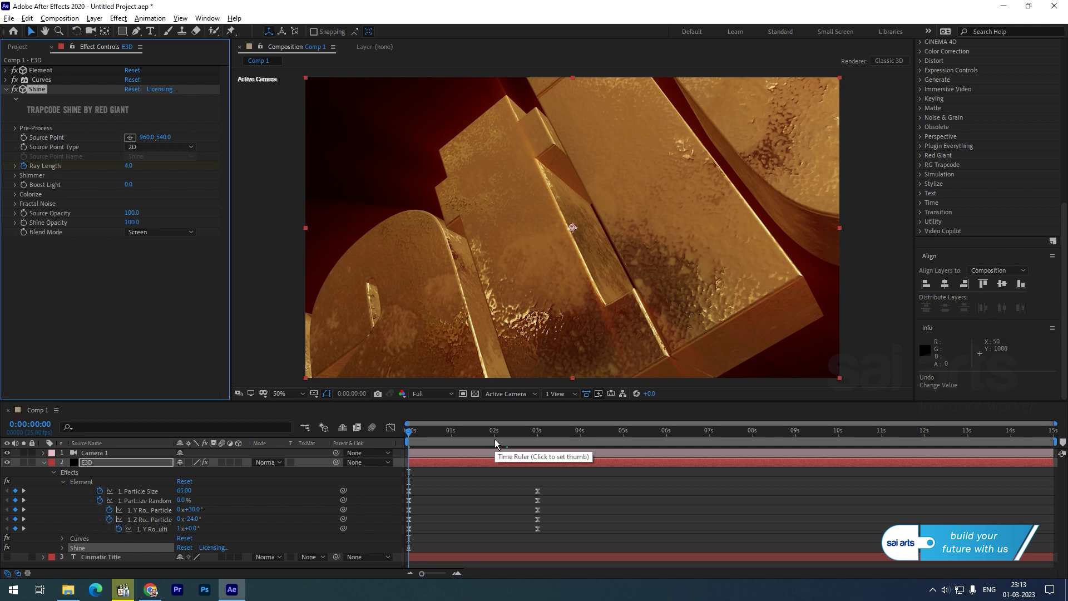
left_click_drag(493, 433, 538, 445)
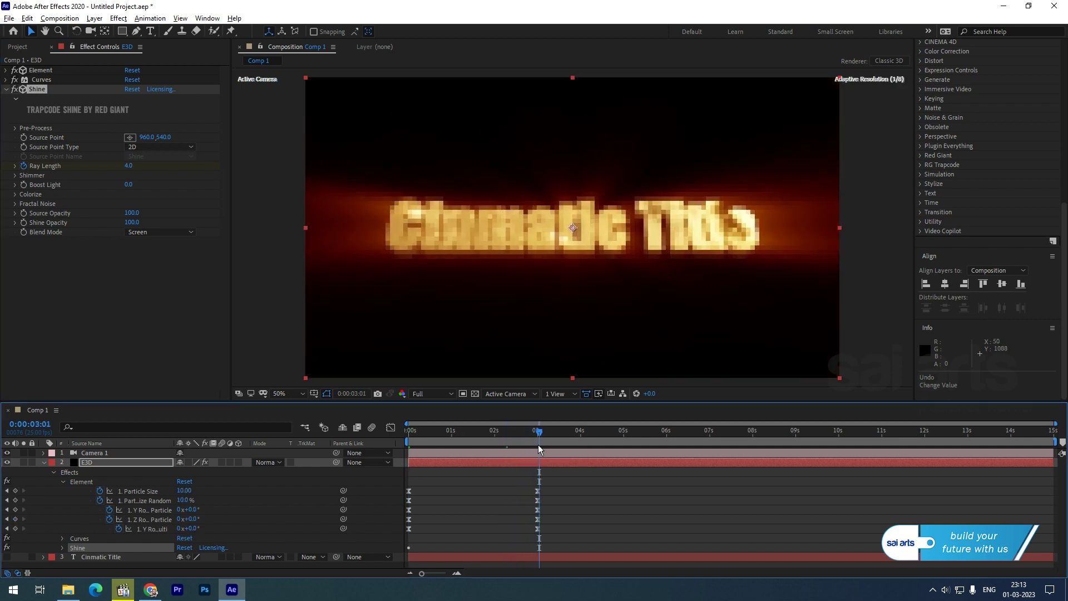
left_click(128, 166)
type("0")
key("Return")
left_click(442, 432)
left_click_drag(432, 435, 352, 445)
key("space")
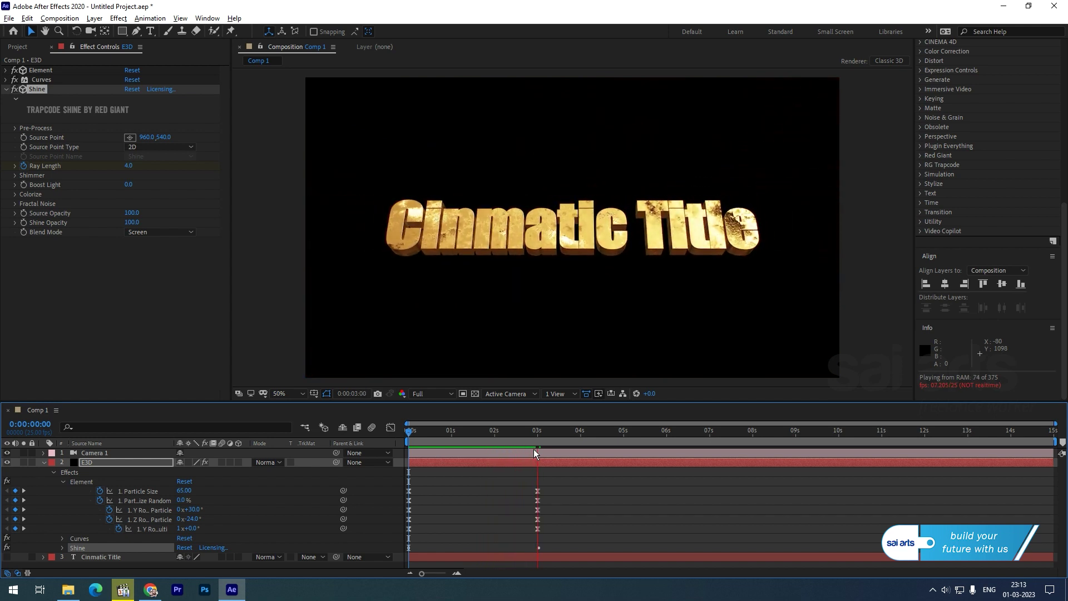
left_click_drag(509, 446, 556, 448)
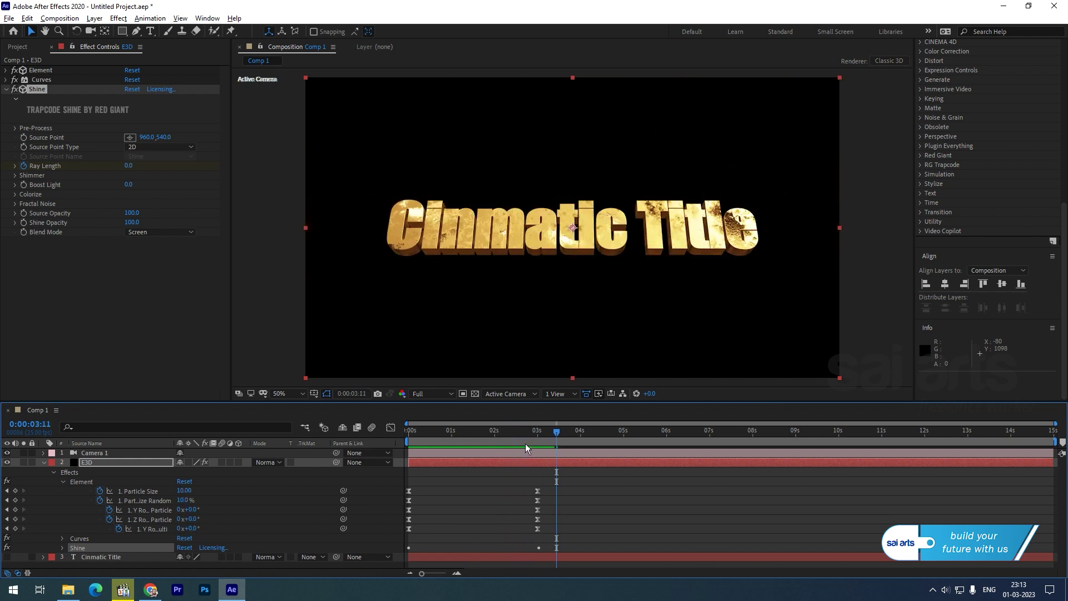
Import the Background animation.aep project via File > Import > File
left_click(43, 462)
left_click(132, 517)
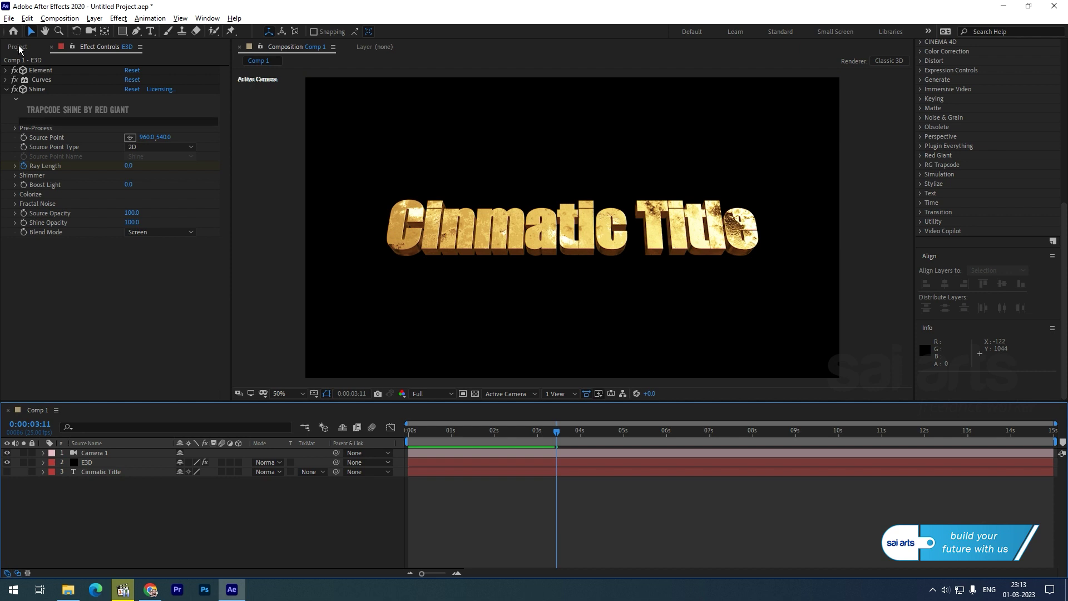
left_click(20, 47)
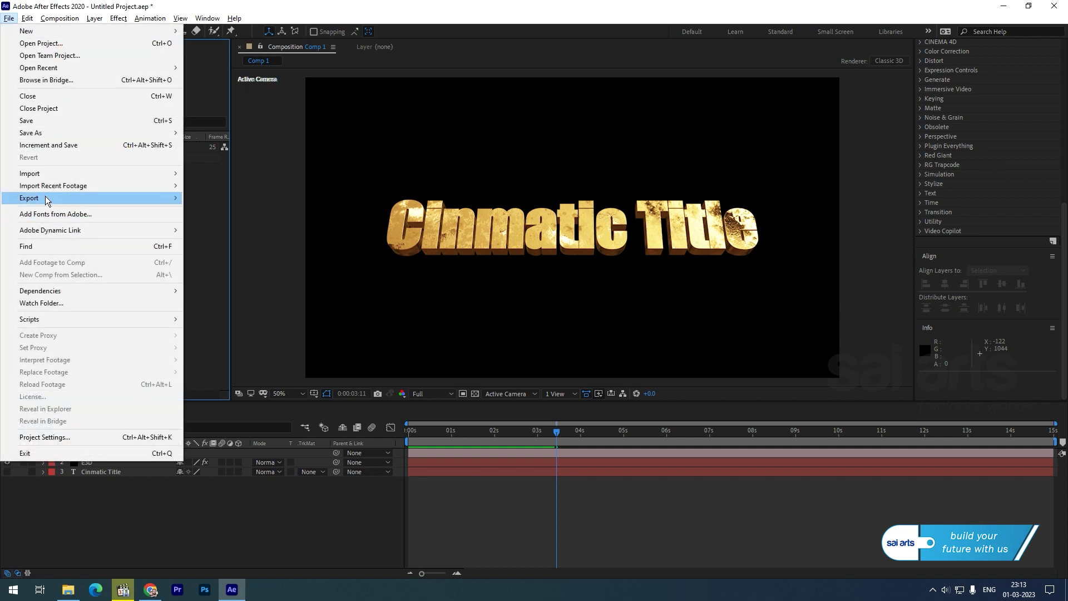
mouse_move(53, 173)
left_click(230, 174)
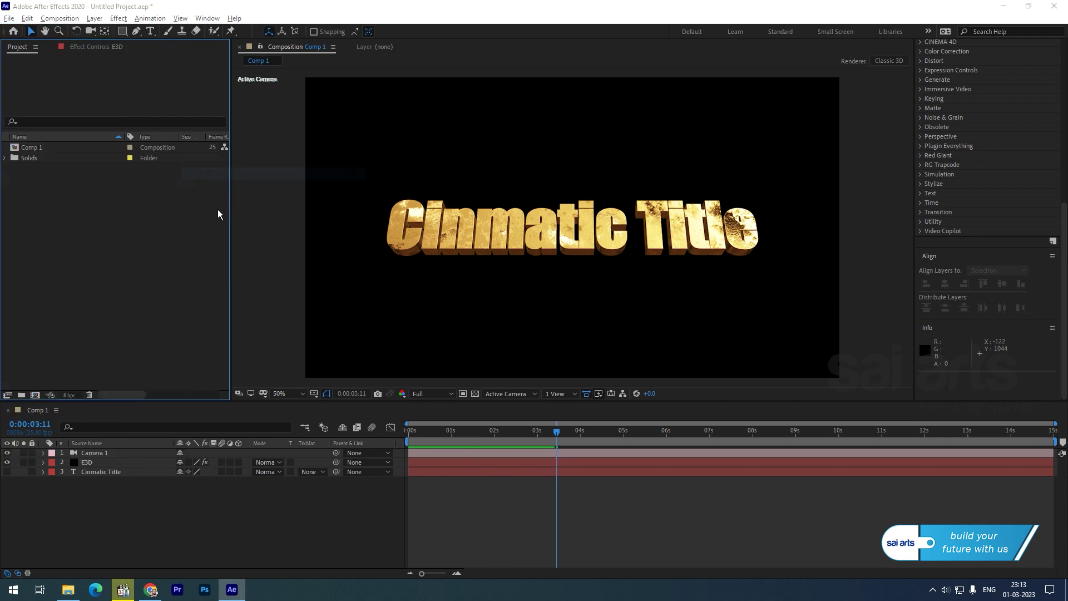
scroll(306, 228, "down", 1)
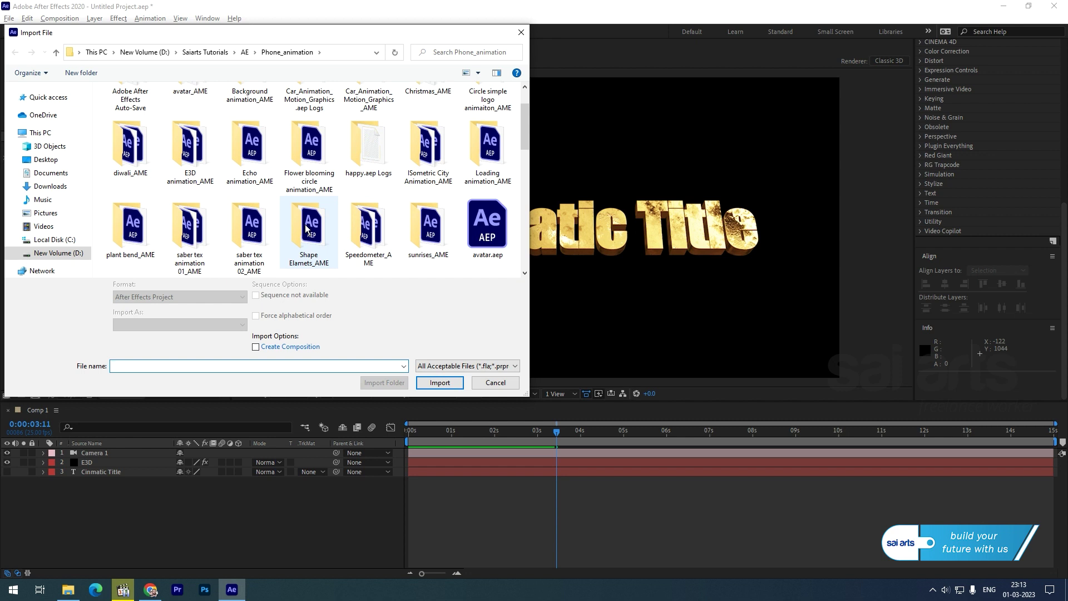
left_click(500, 231)
key("Right")
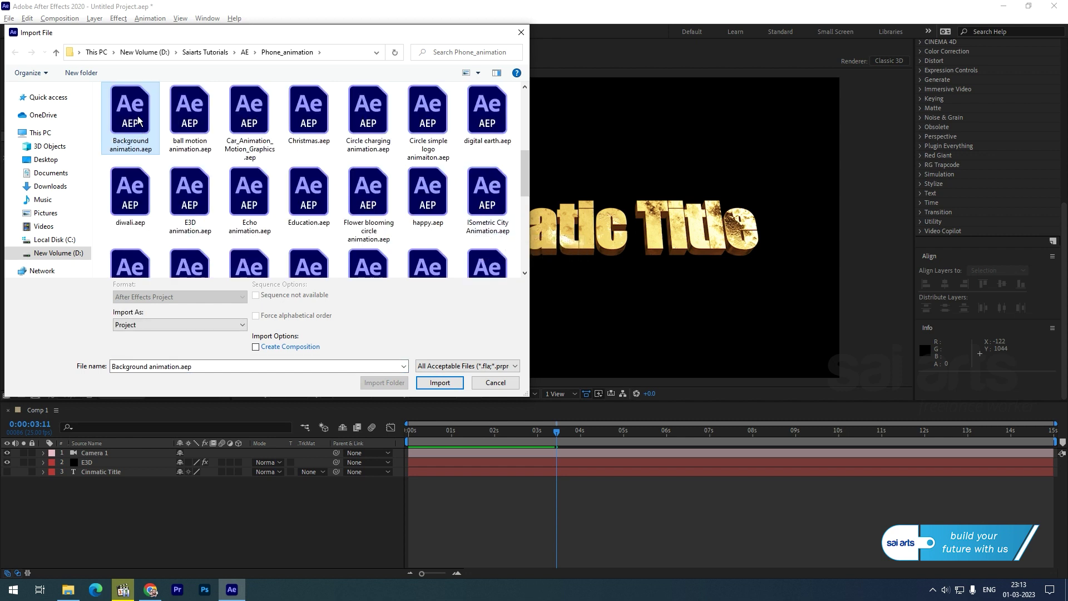
left_click(439, 382)
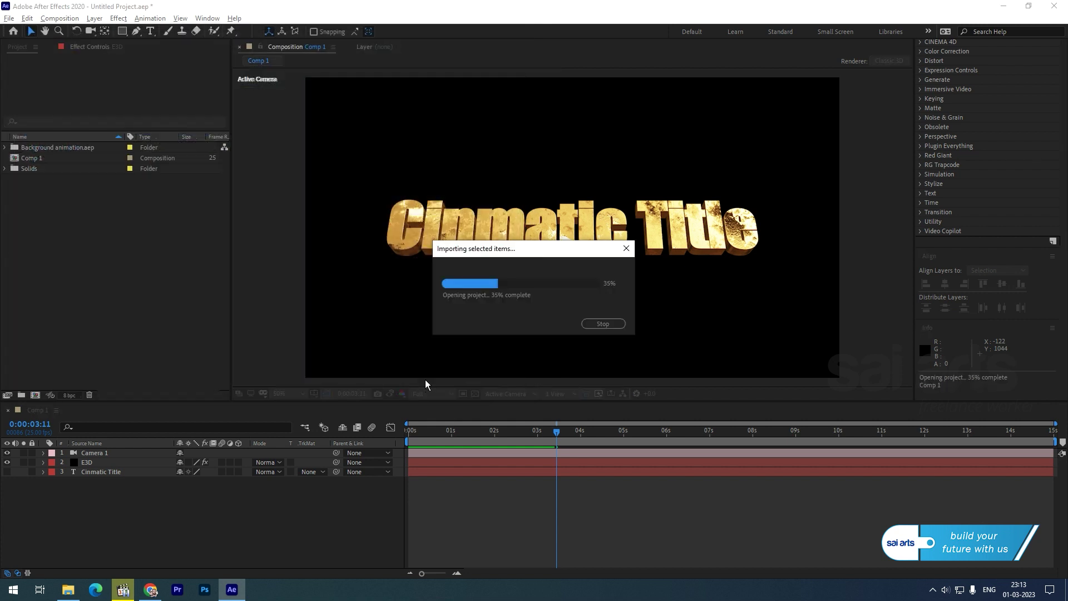
Drag its Comp 1 into the timeline beneath the title layers
left_click(5, 147)
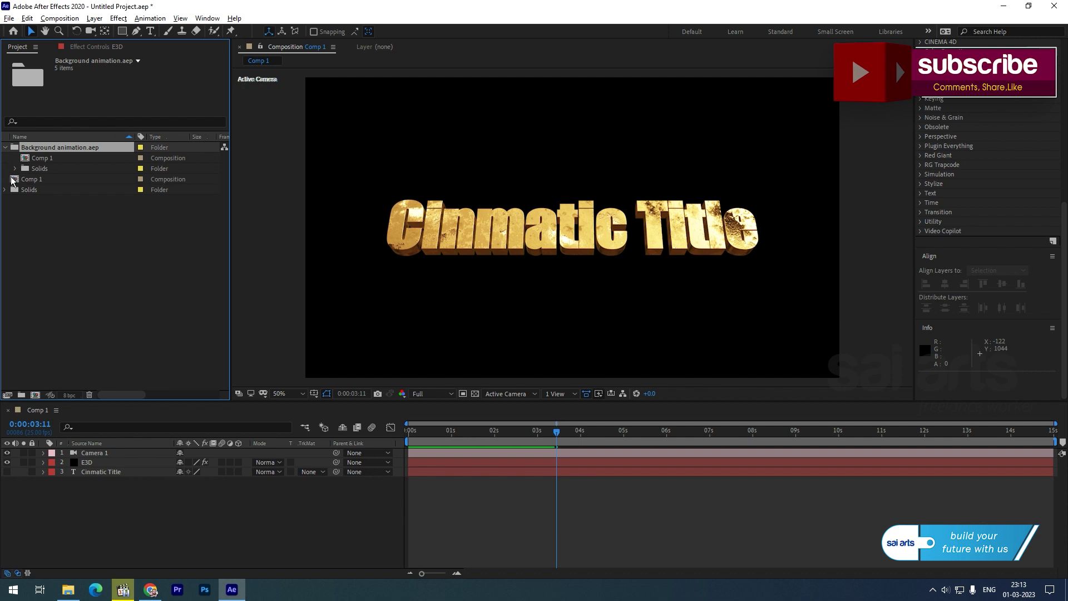
left_click(38, 159)
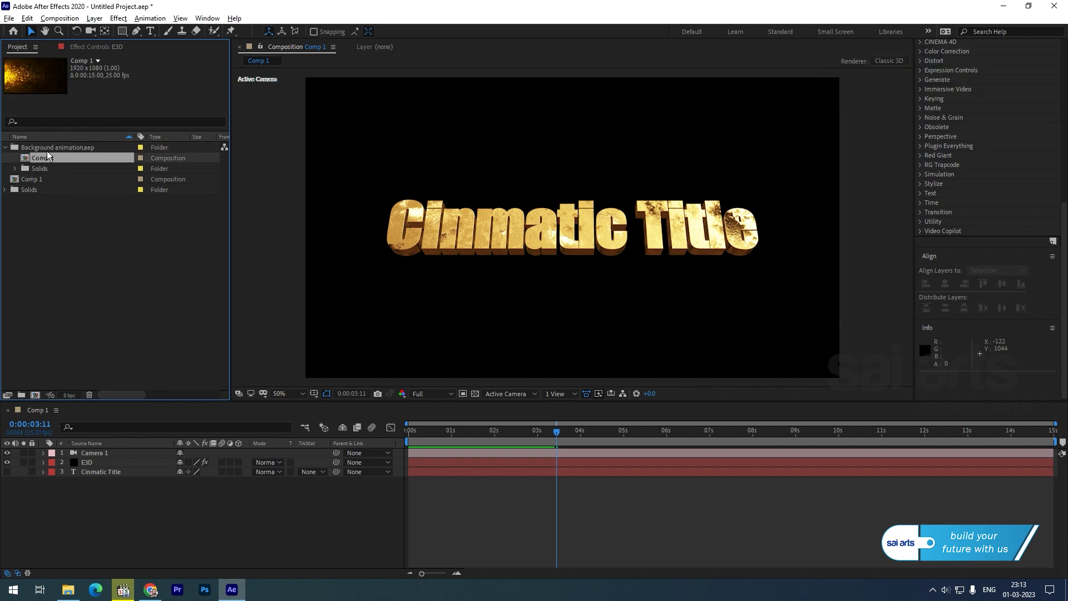
left_click_drag(42, 156, 83, 514)
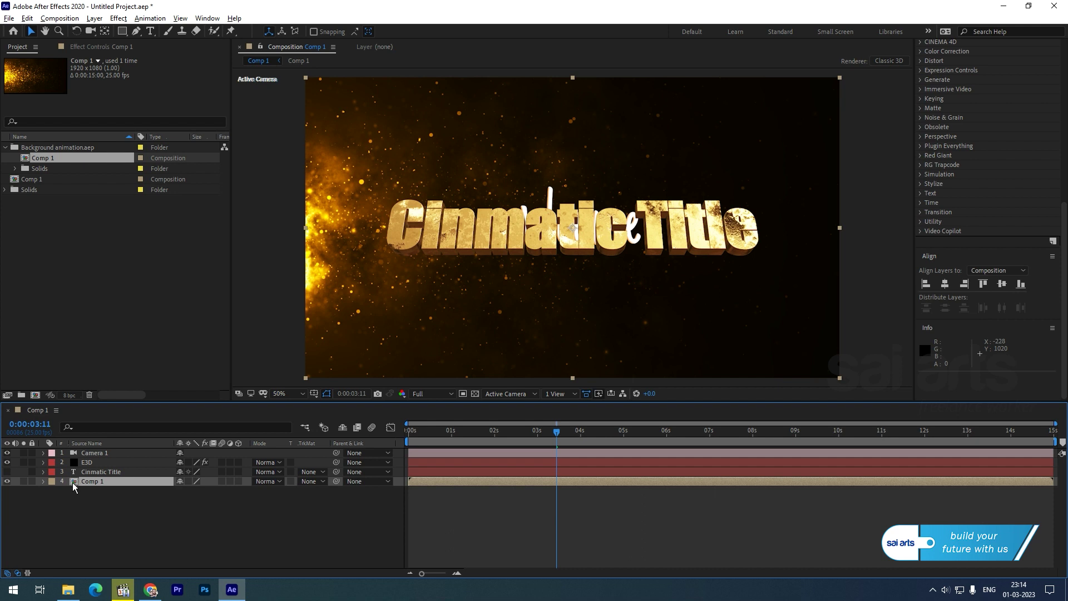
In the nested Comp 1, move the Bgflare Optical Flares position to the top centre
double_click(73, 483)
left_click(99, 451)
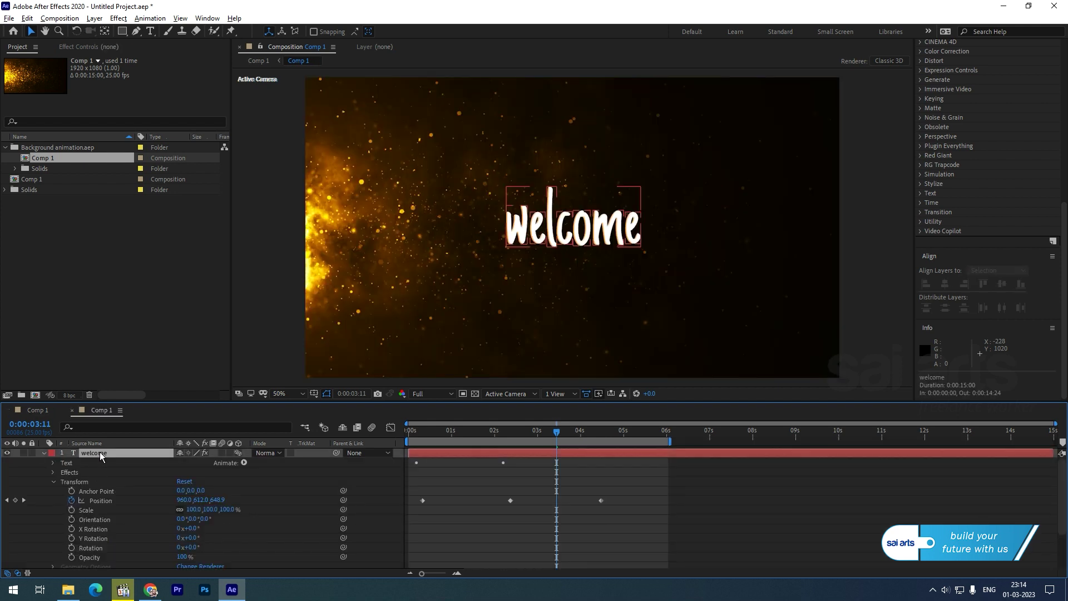
left_click(36, 410)
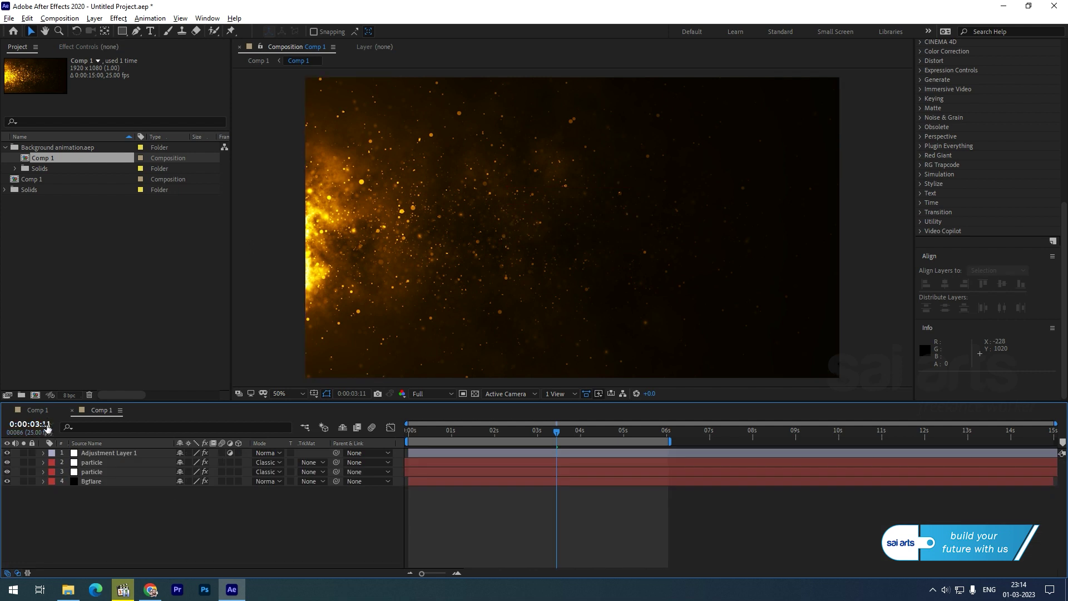
left_click_drag(404, 435, 503, 433)
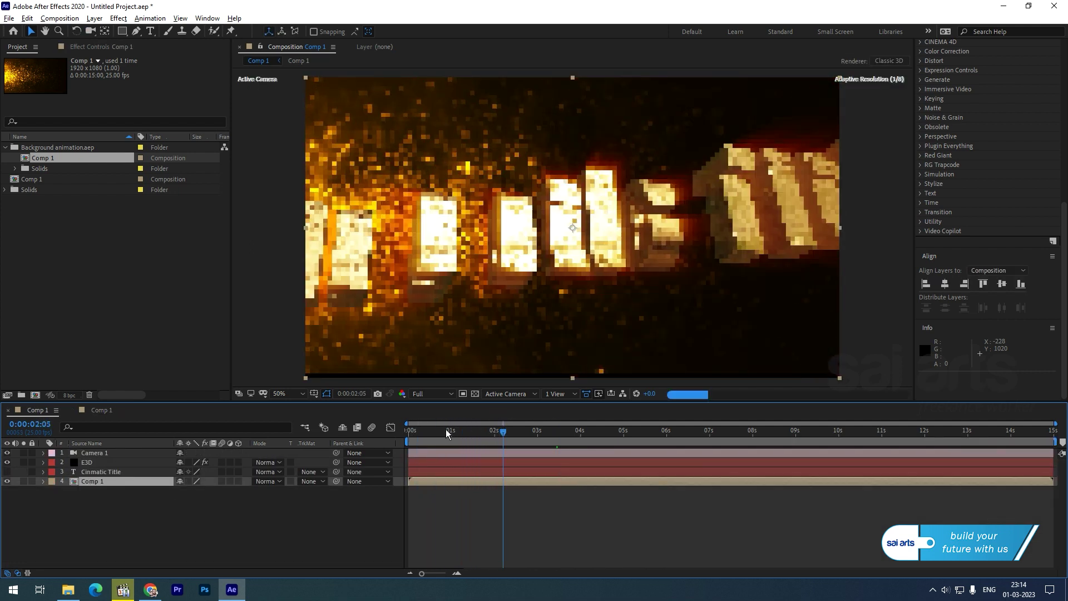
left_click(103, 410)
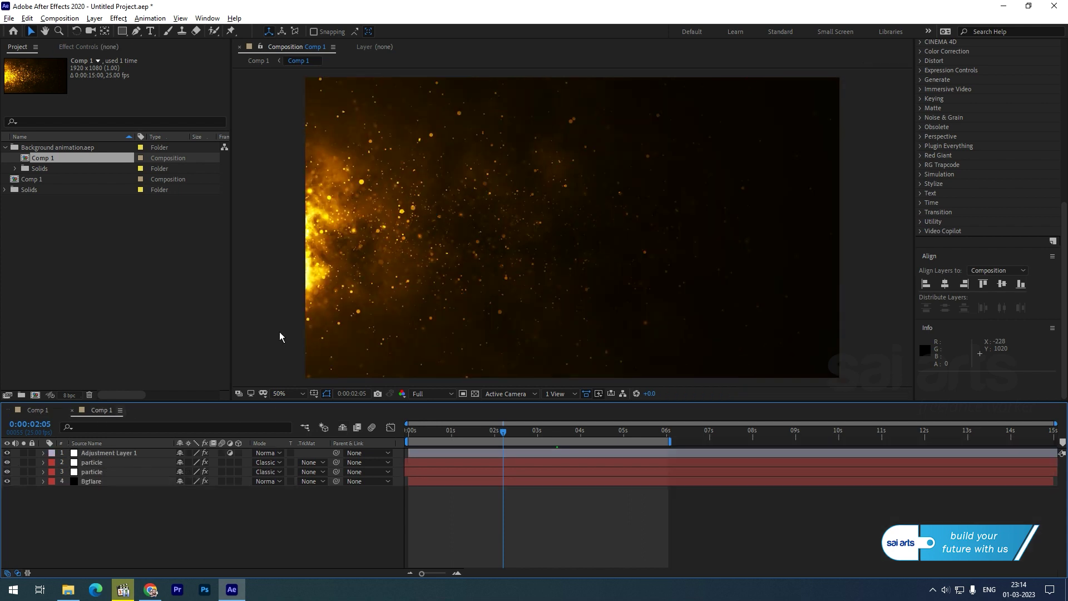
scroll(473, 228, "down", 1)
left_click(89, 482)
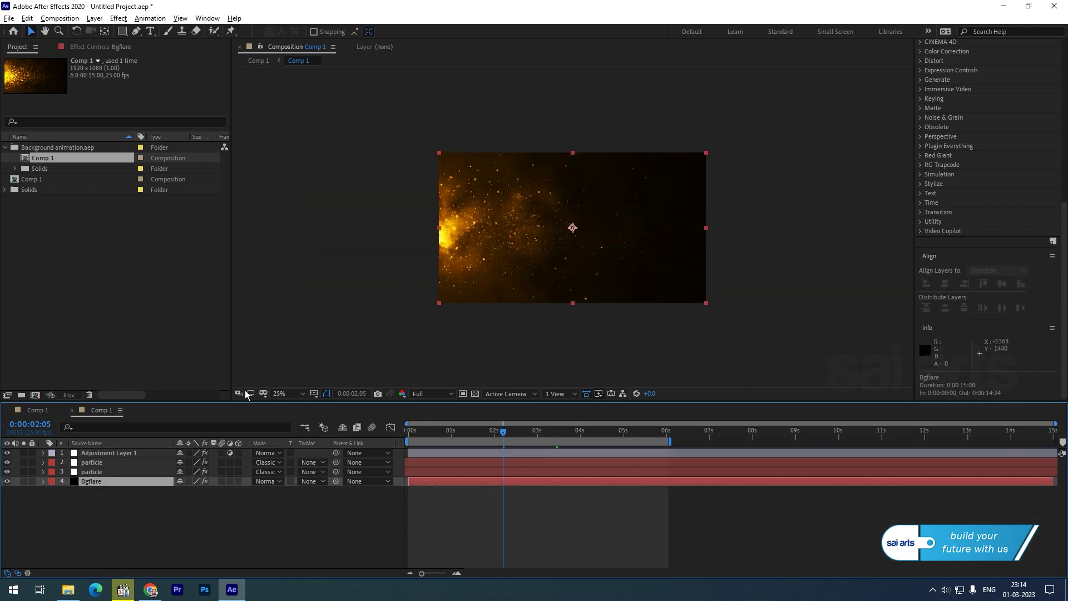
left_click(88, 47)
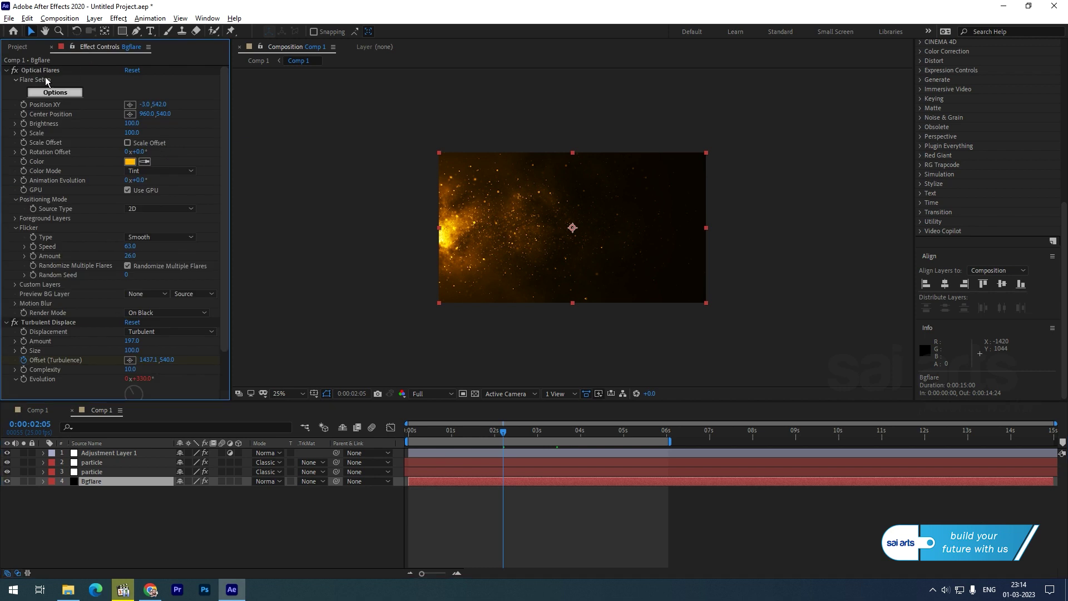
mouse_move(438, 229)
left_mouse_down()
mouse_move(573, 324)
mouse_move(564, 304)
mouse_move(743, 221)
mouse_move(556, 158)
mouse_move(563, 151)
left_mouse_up()
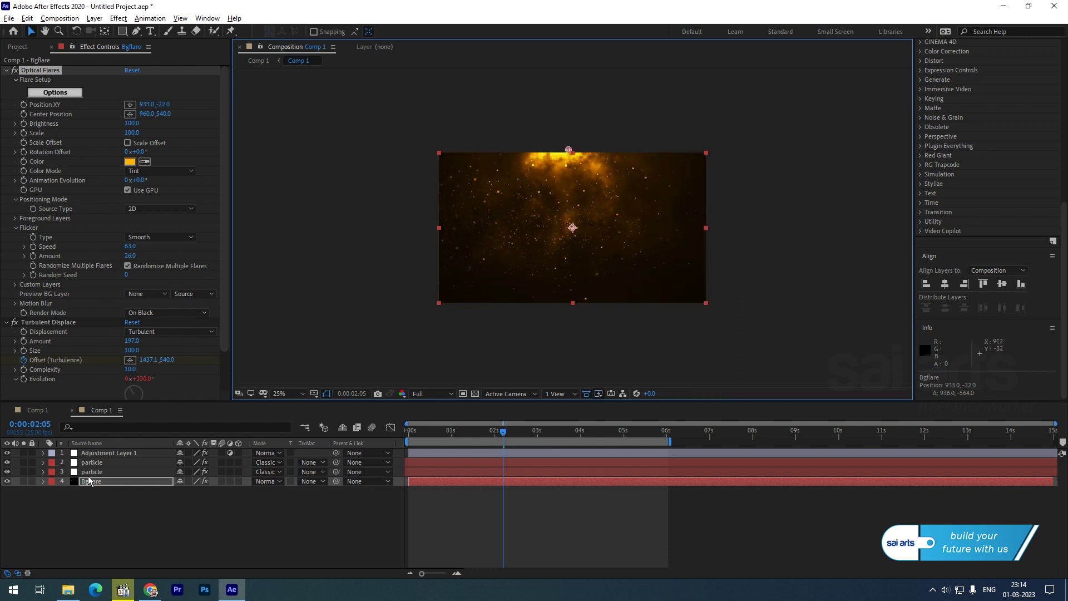
left_click(37, 411)
left_click_drag(411, 442, 527, 434)
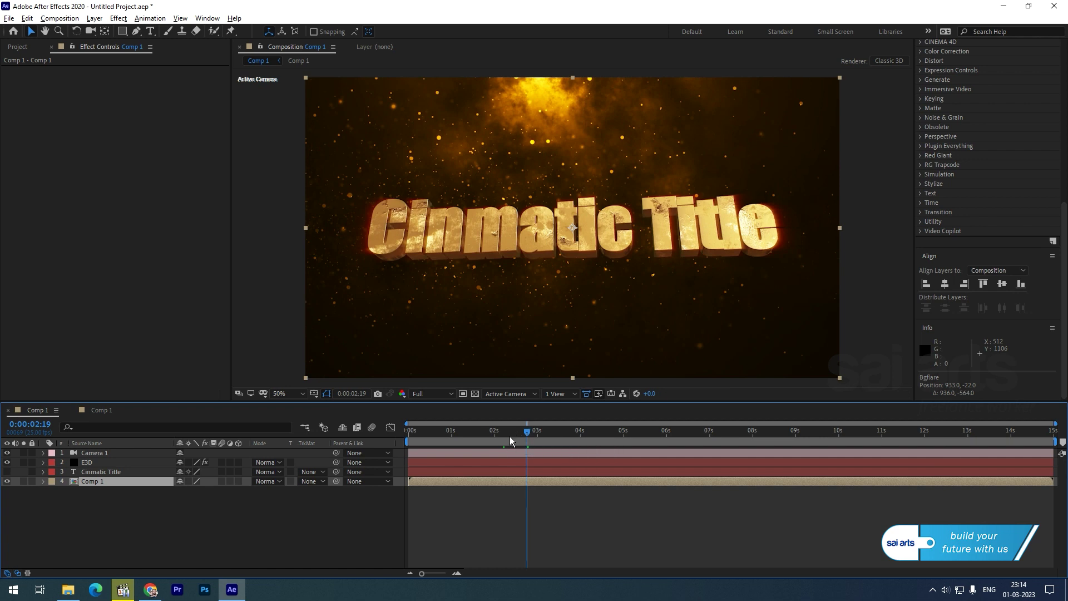
Add a new black solid layer and apply Optical Flares to it
right_click(101, 494)
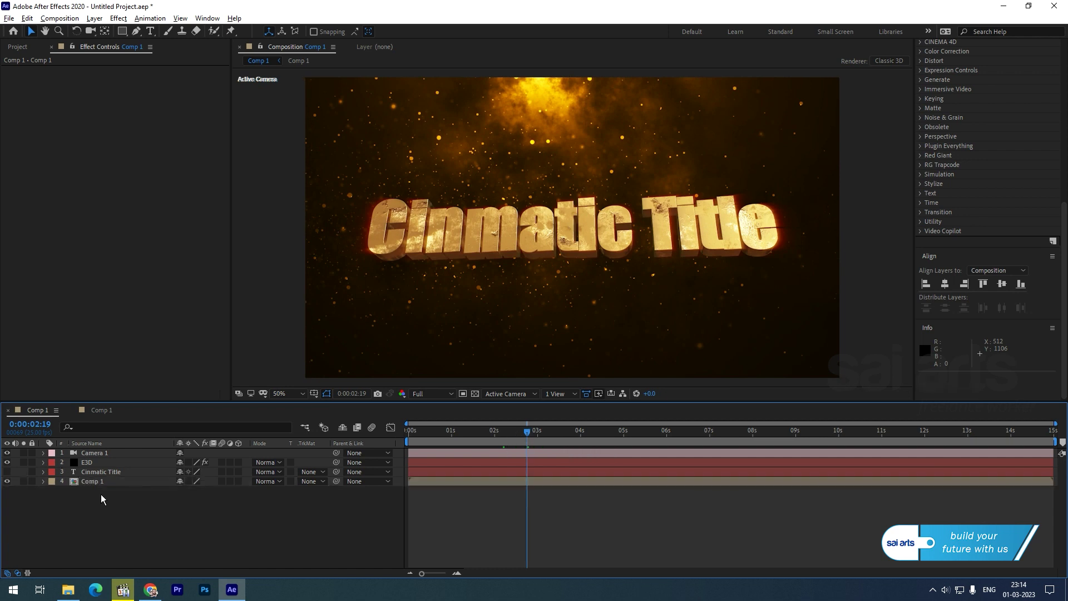
mouse_move(128, 376)
left_click(273, 405)
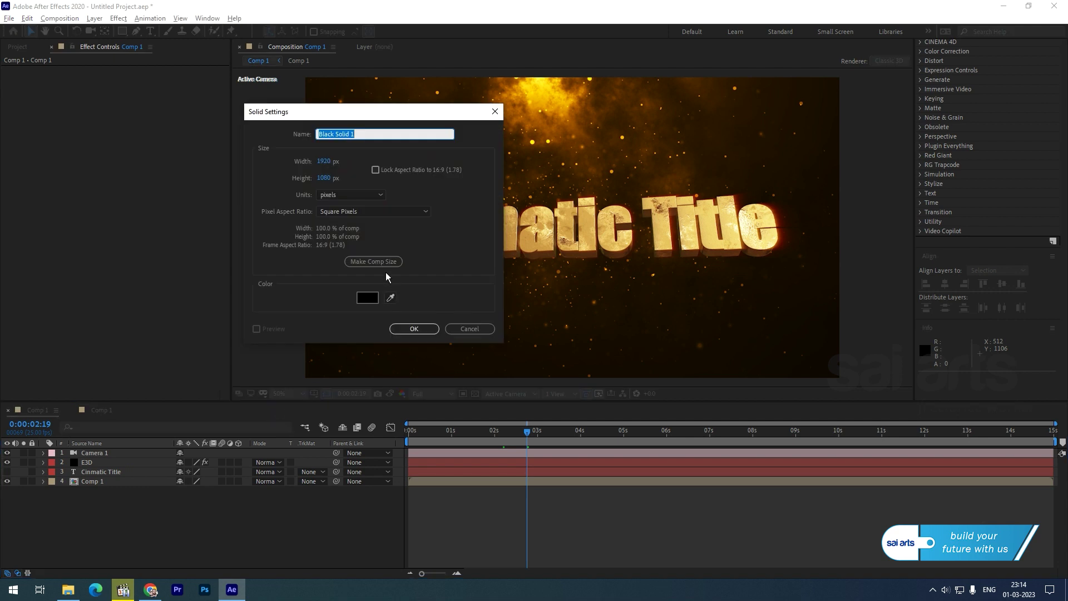
left_click(412, 328)
right_click(69, 119)
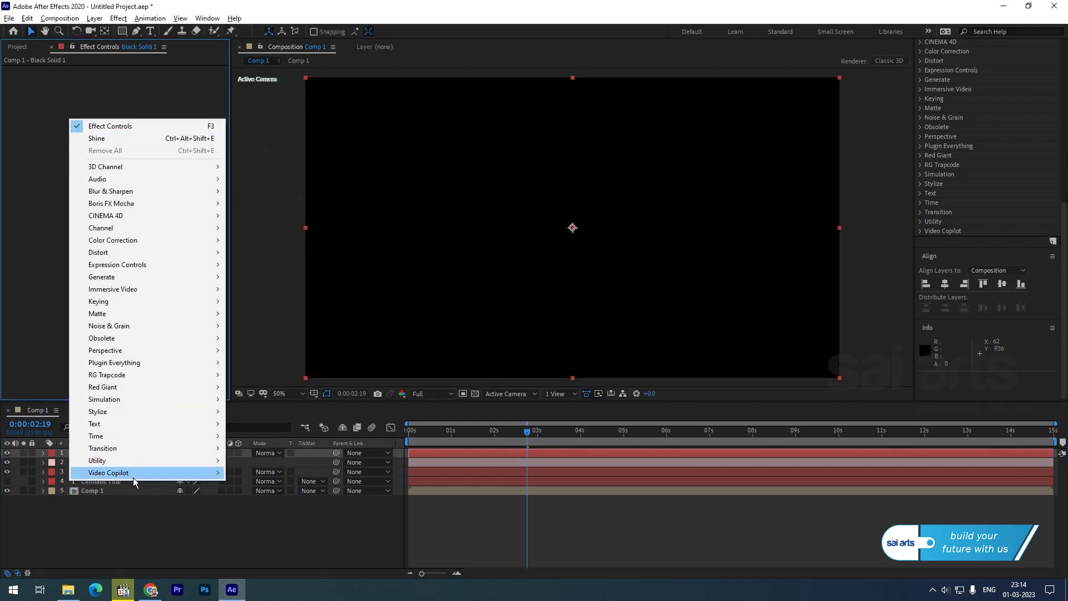
mouse_move(132, 474)
left_click(278, 488)
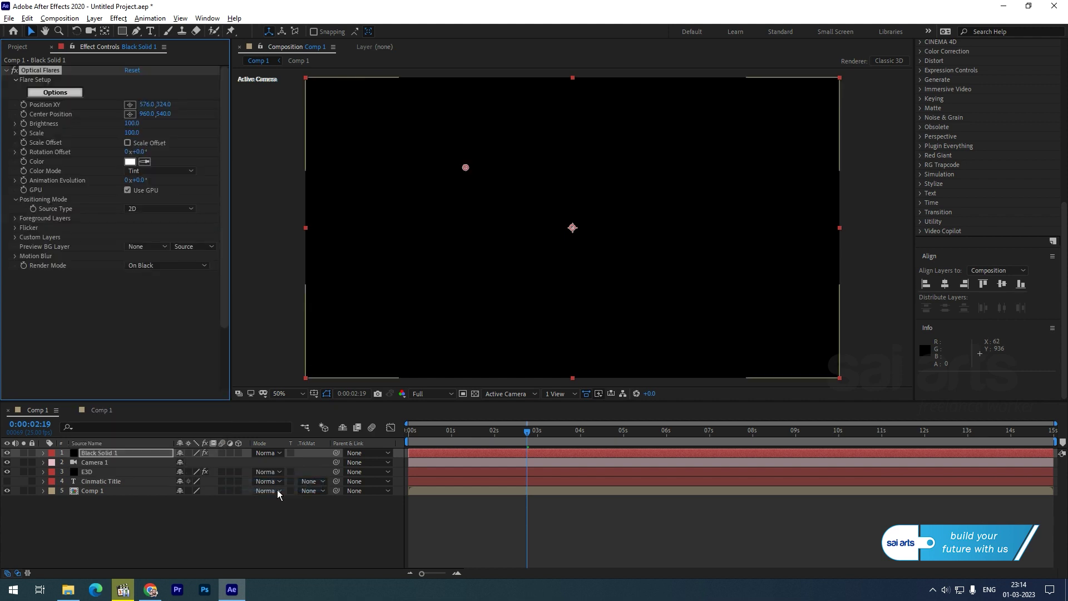
In the flare Options, clear all lens objects and build a flare from one Streak and one Glow
left_click(47, 93)
left_click(525, 129)
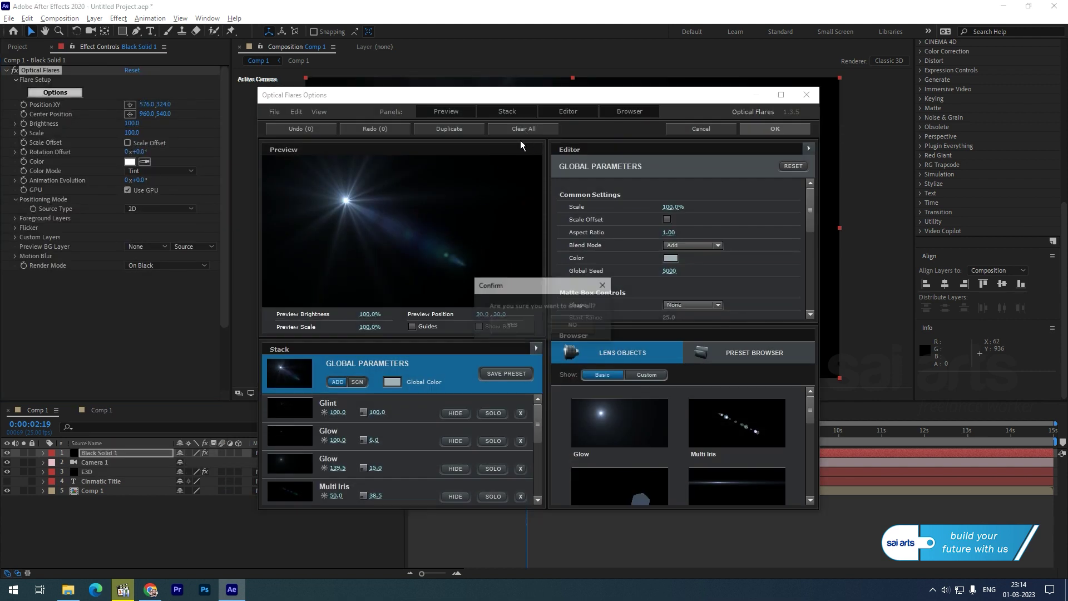
left_click(523, 328)
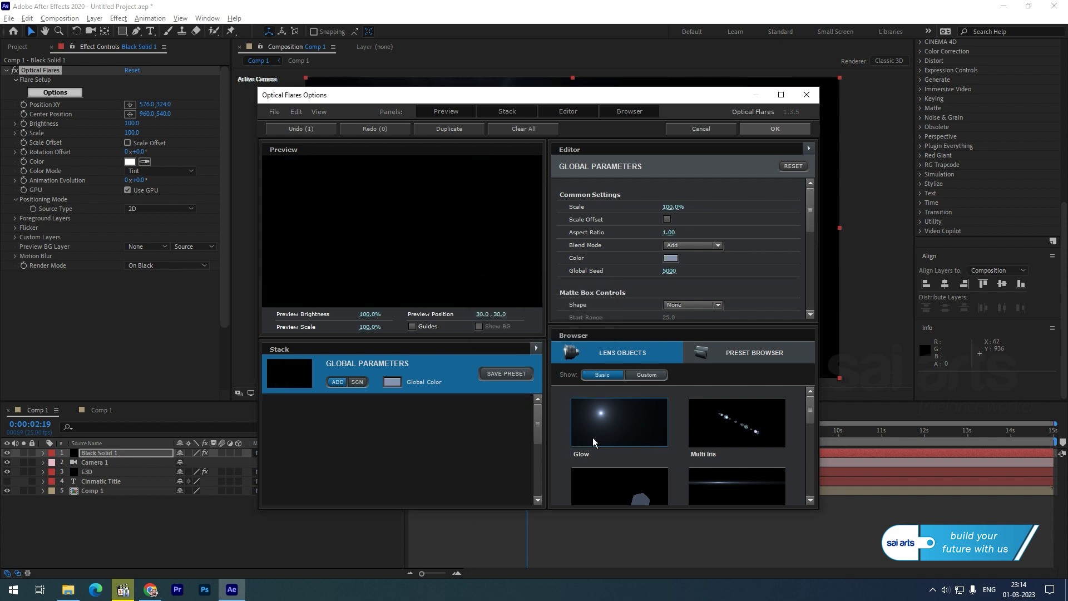
left_click(722, 484)
left_click(640, 431)
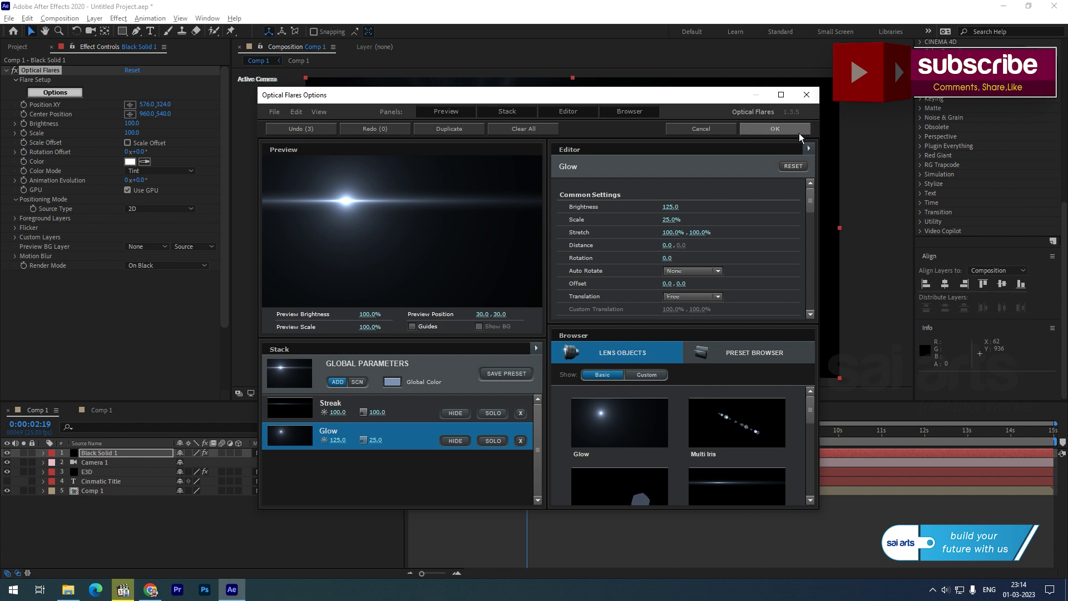
left_click(794, 126)
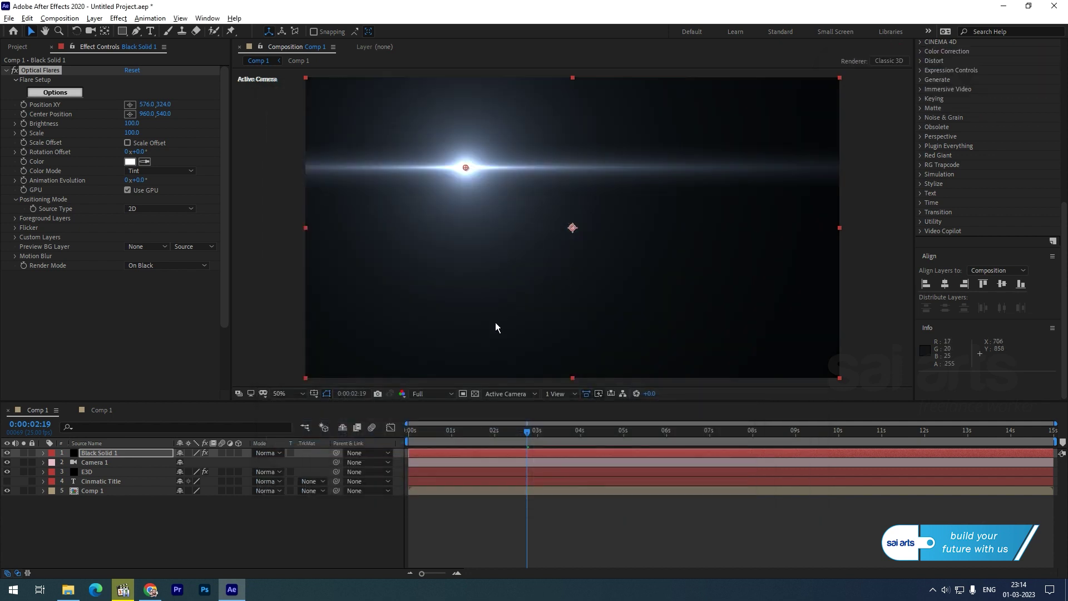
Set the flare Render Mode to On Transparent and position it just below the title
left_click(133, 265)
left_click(139, 289)
left_click_drag(461, 172, 539, 261)
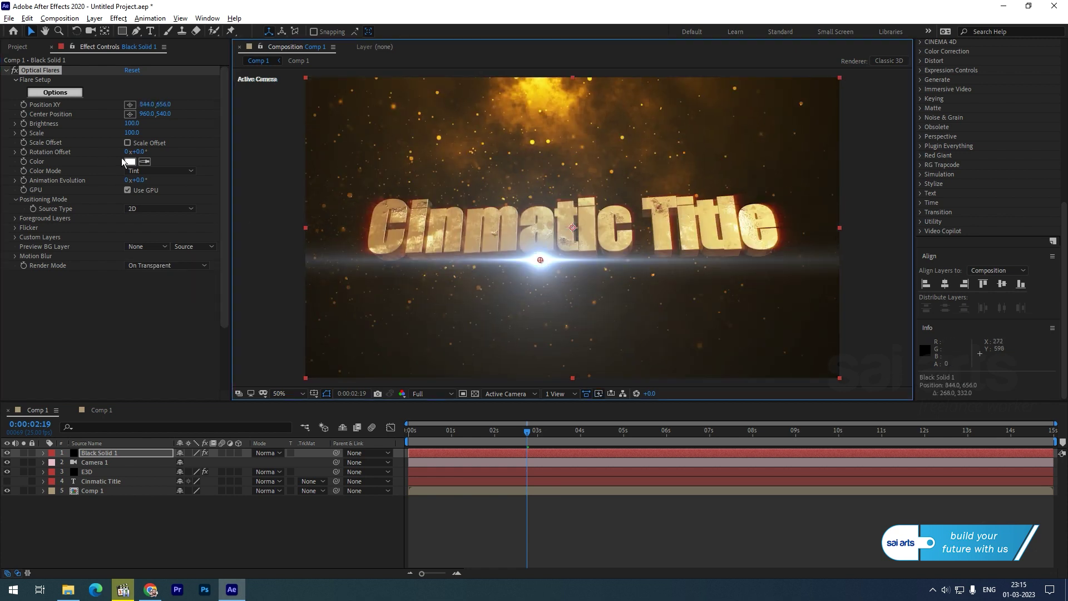
Eyedrop a golden-yellow flare colour from the scene and lower Brightness to 40
left_click(144, 162)
left_click(540, 89)
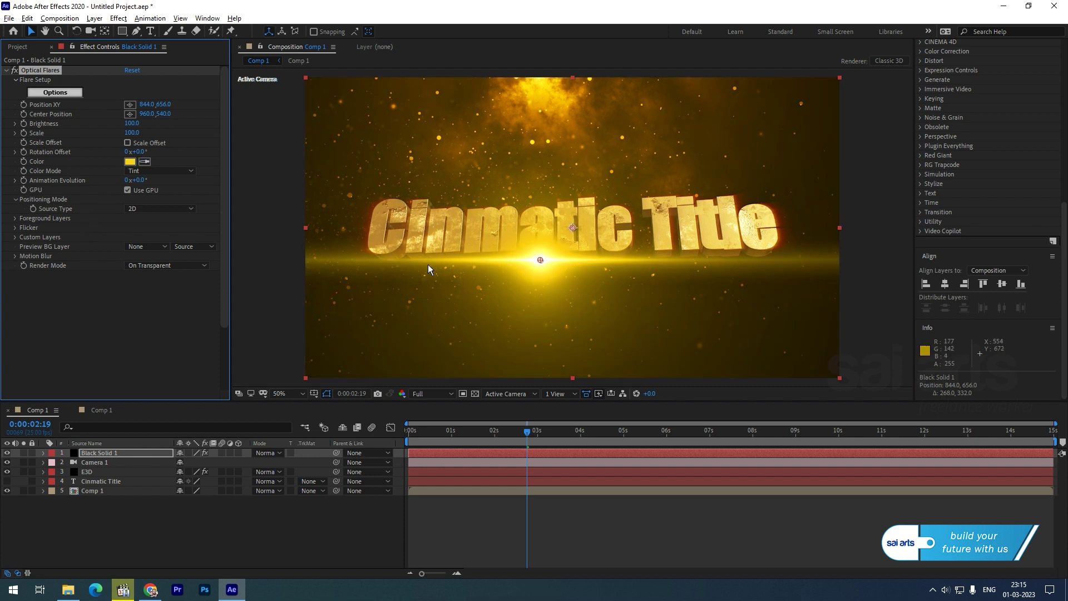
left_click_drag(127, 125, 134, 132)
Keyframe the flare's Position XY sweeping left to right beneath the title (466,684 to 1562,642), then preview
left_click_drag(429, 428, 494, 435)
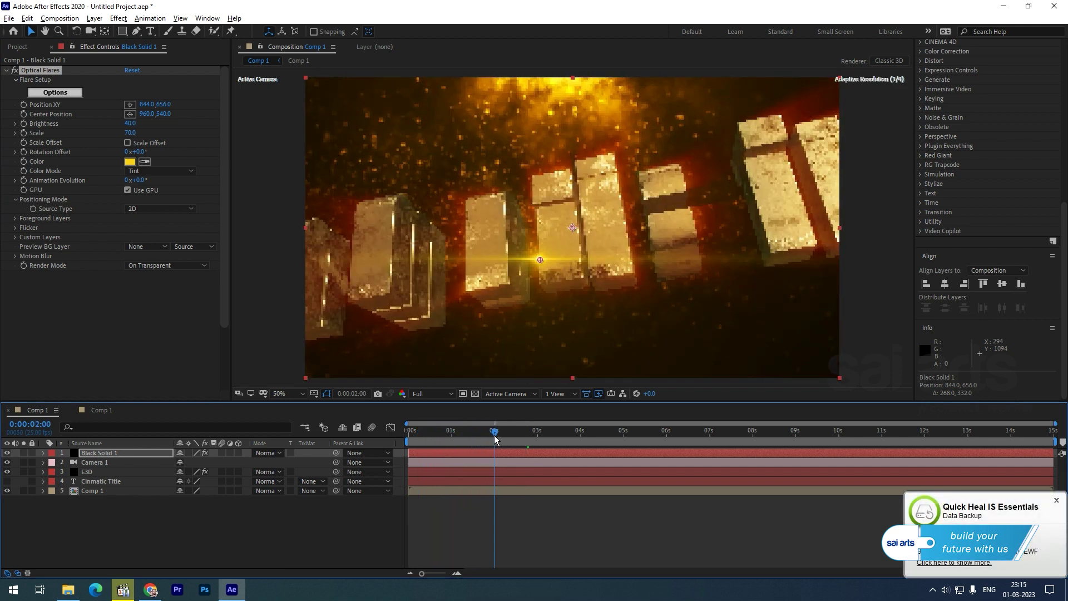
left_click_drag(439, 433, 509, 431)
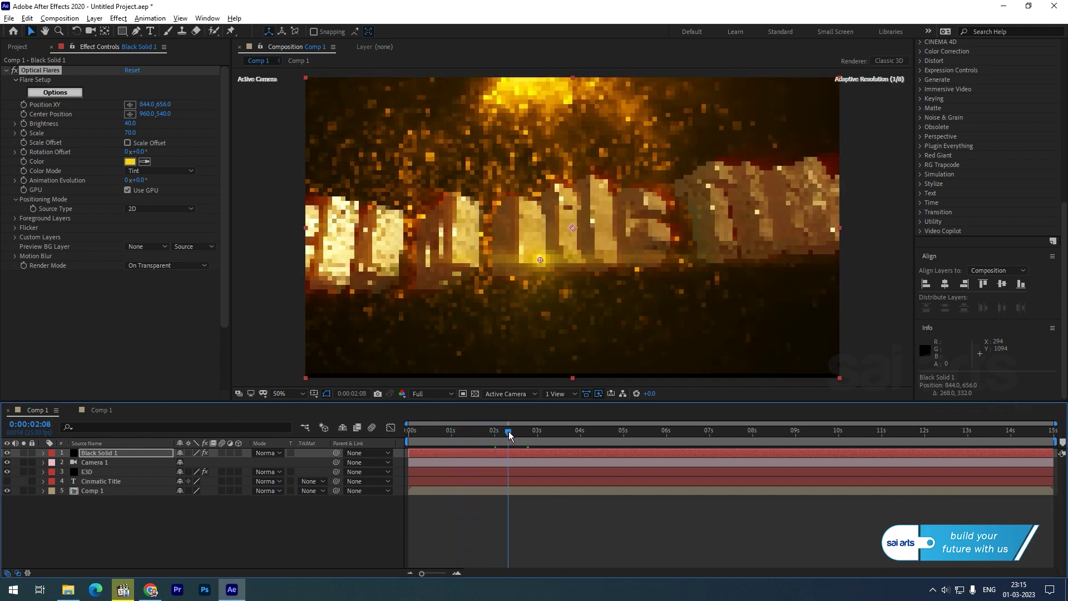
left_click_drag(543, 260, 435, 269)
left_click_drag(509, 432, 518, 432)
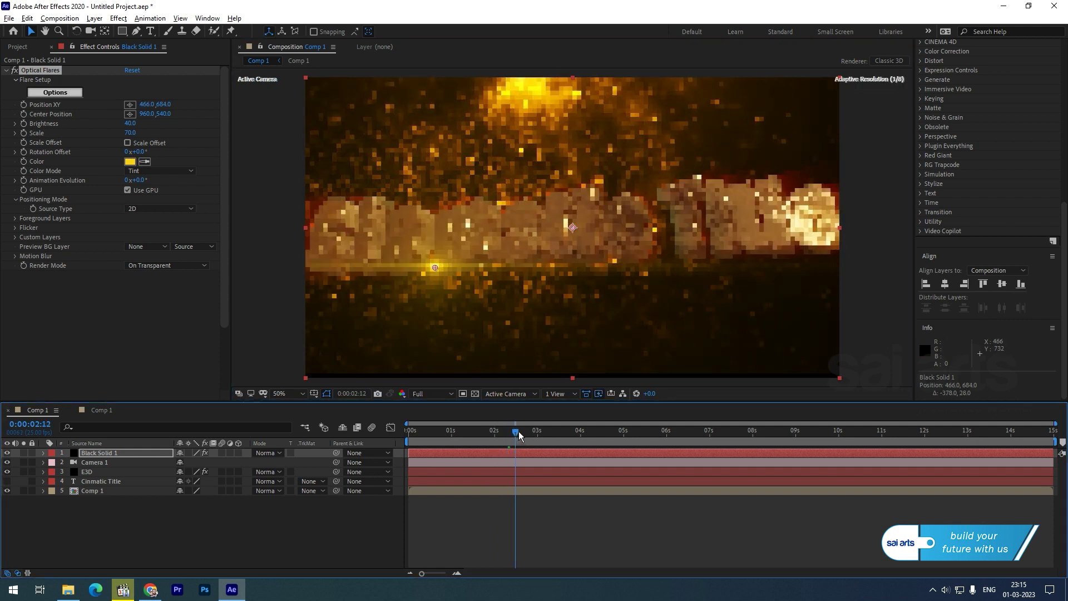
left_click(24, 105)
left_click_drag(522, 438, 566, 433)
left_click_drag(438, 263, 739, 255)
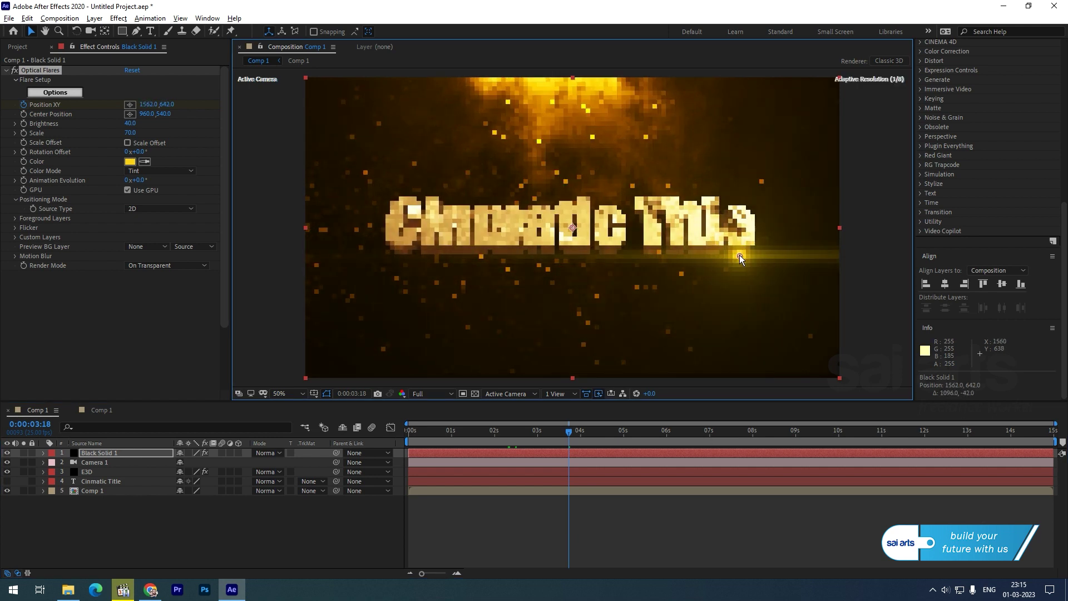
left_click_drag(559, 433, 509, 447)
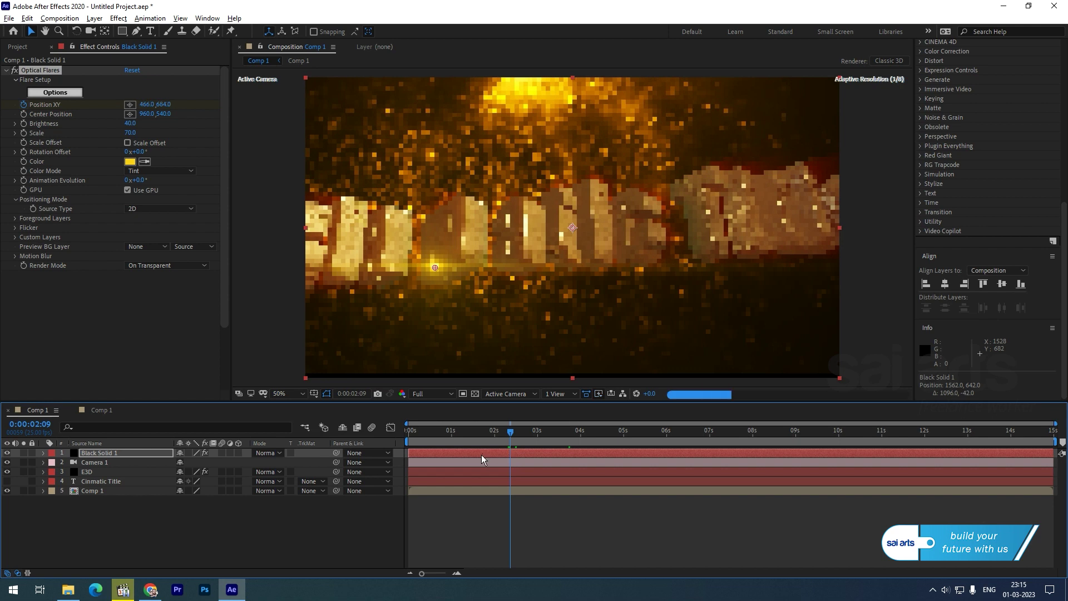
key("space")
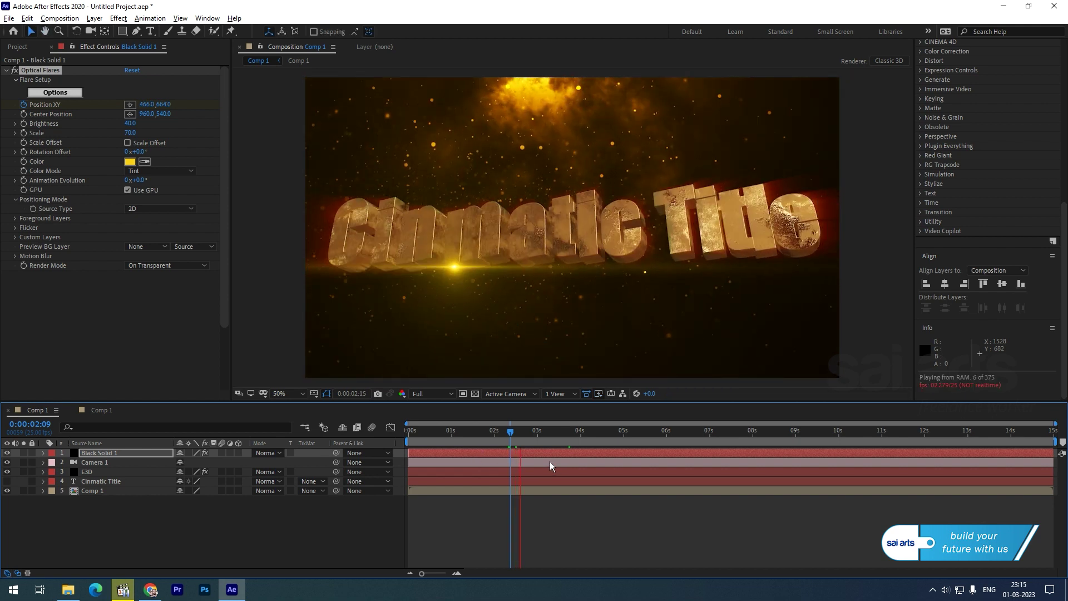
key("space")
Reveal Black Solid 1's Opacity and keyframe it at 0% at 0:00:02:08
left_click(95, 452)
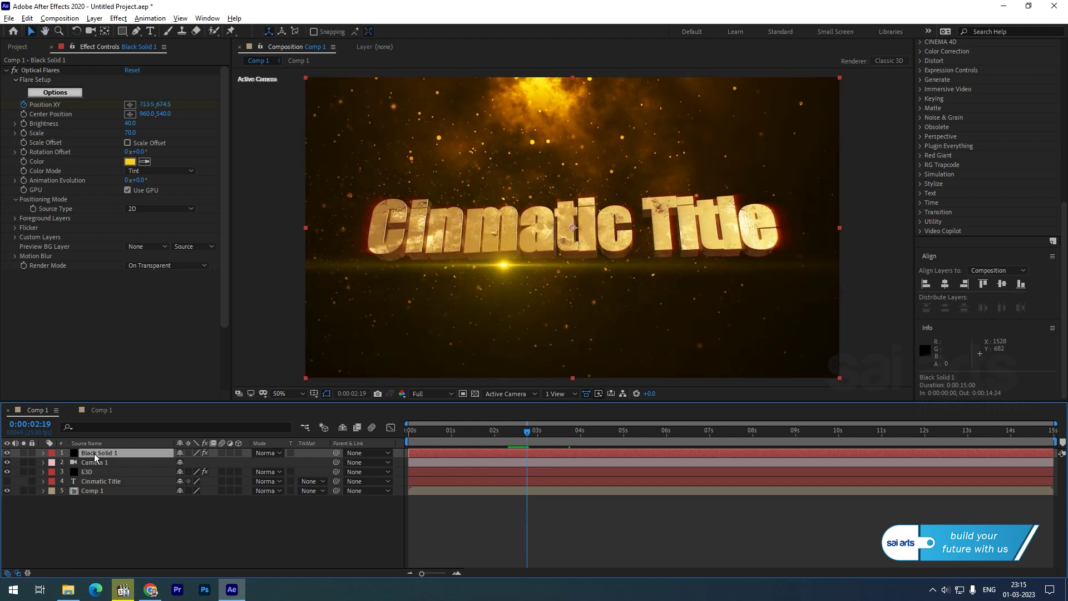
key("u")
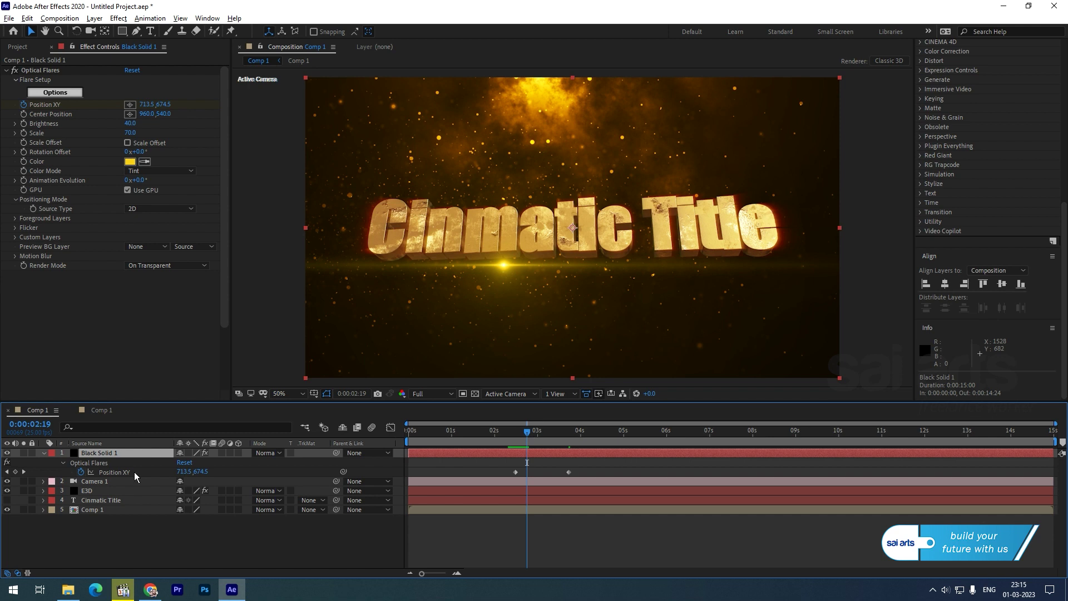
key("shift+t")
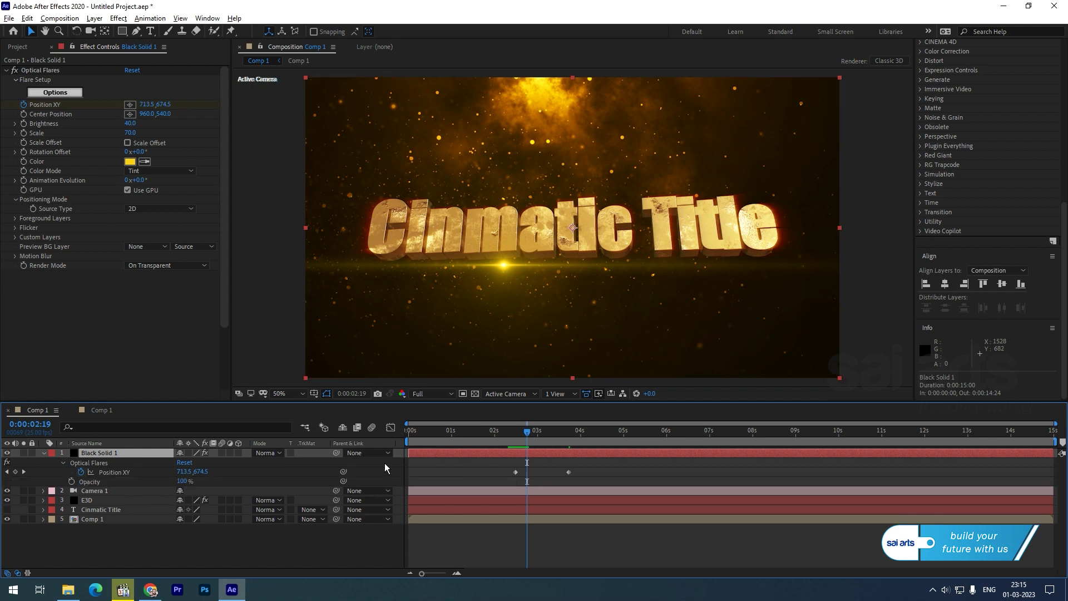
left_click(71, 481)
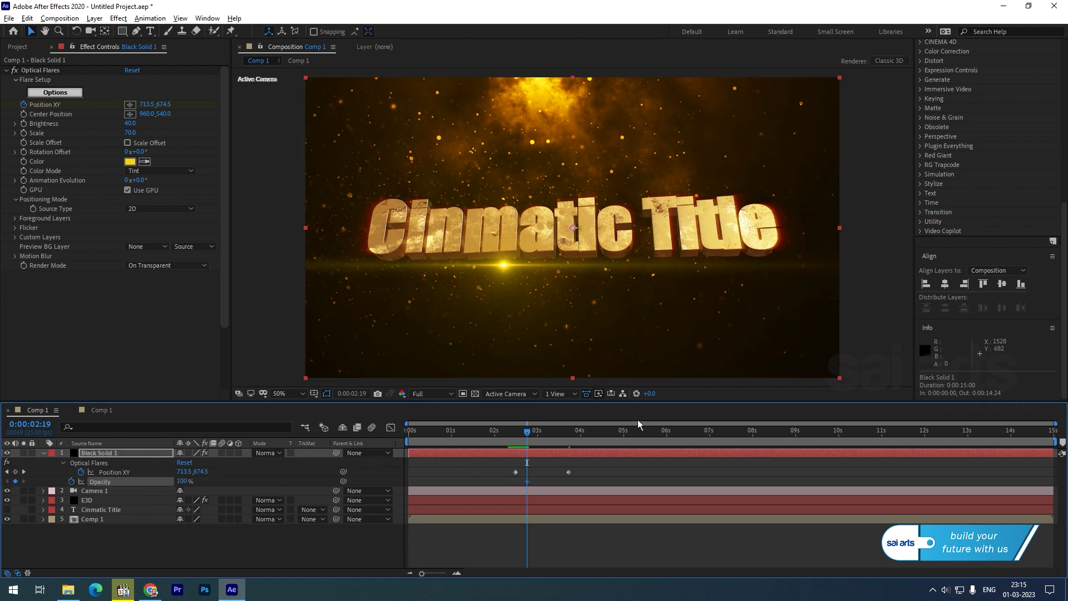
left_click_drag(533, 435, 509, 435)
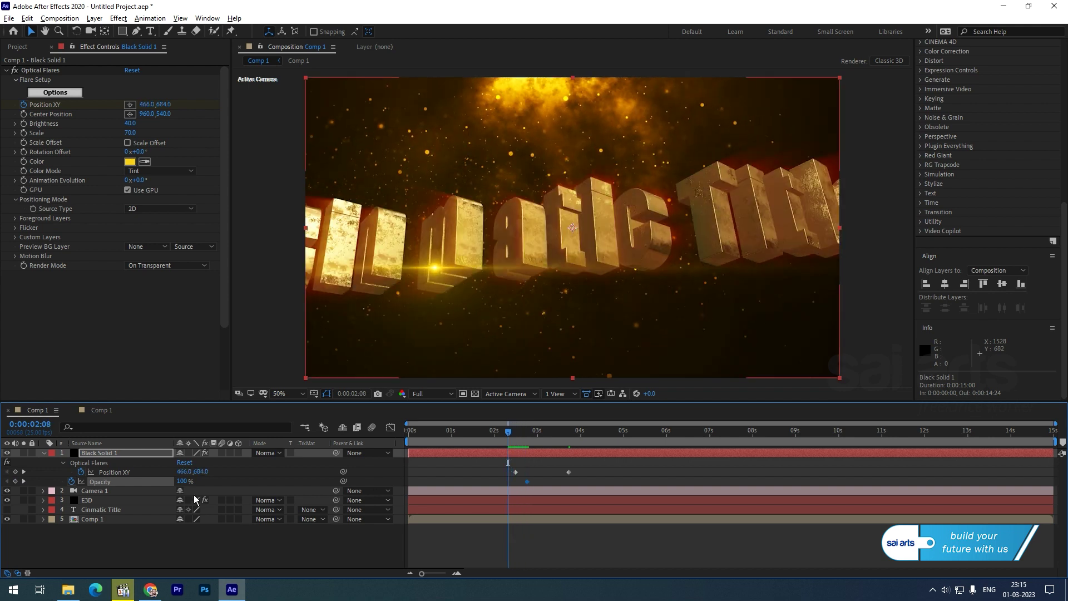
left_click(182, 481)
type("0")
key("Return")
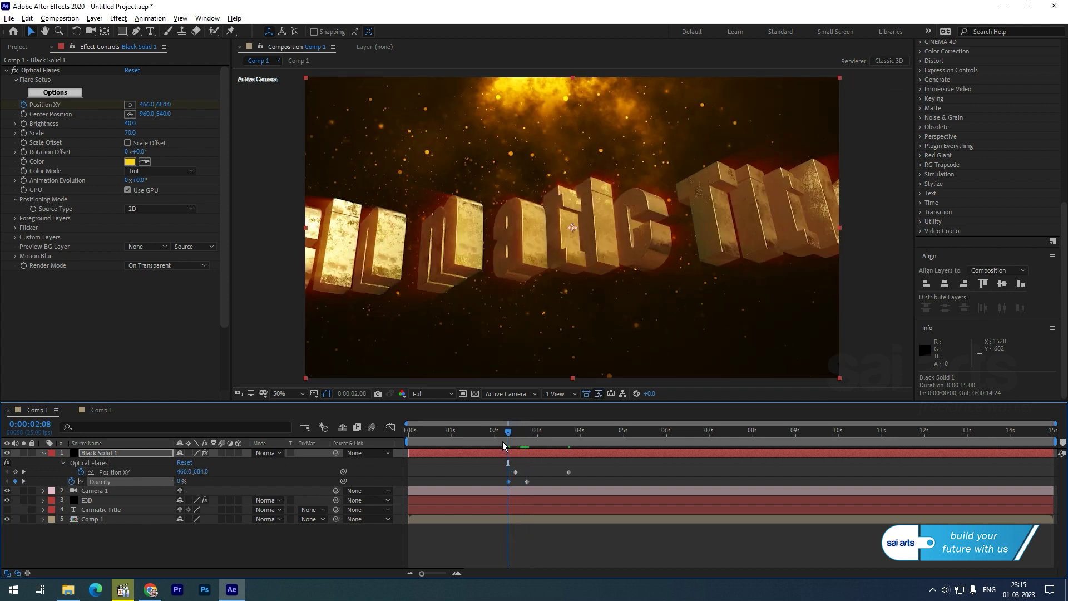
Bring opacity up to 100% at 0:00:02:19 and fade it out at 0:00:03:23
left_click_drag(507, 437, 560, 451)
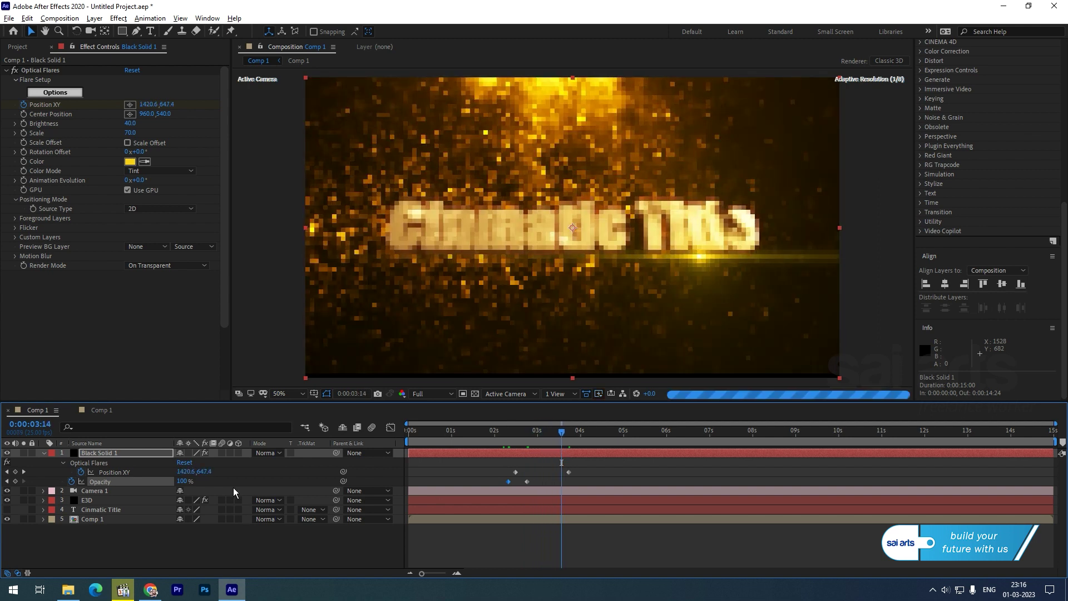
left_click(586, 394)
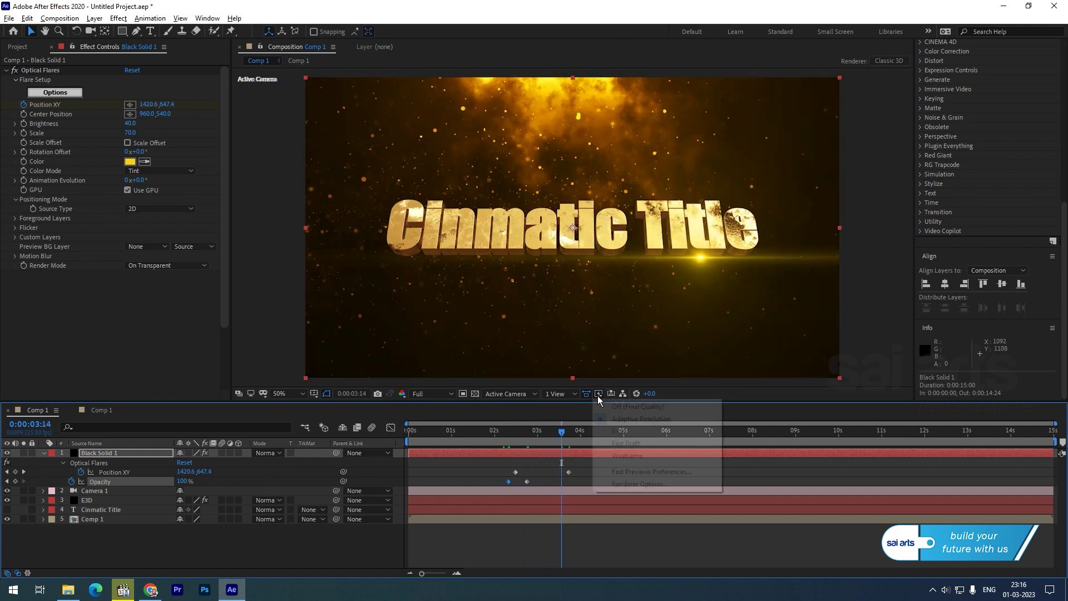
left_click(604, 408)
mouse_move(538, 436)
left_mouse_down()
mouse_move(505, 437)
mouse_move(527, 438)
left_mouse_up()
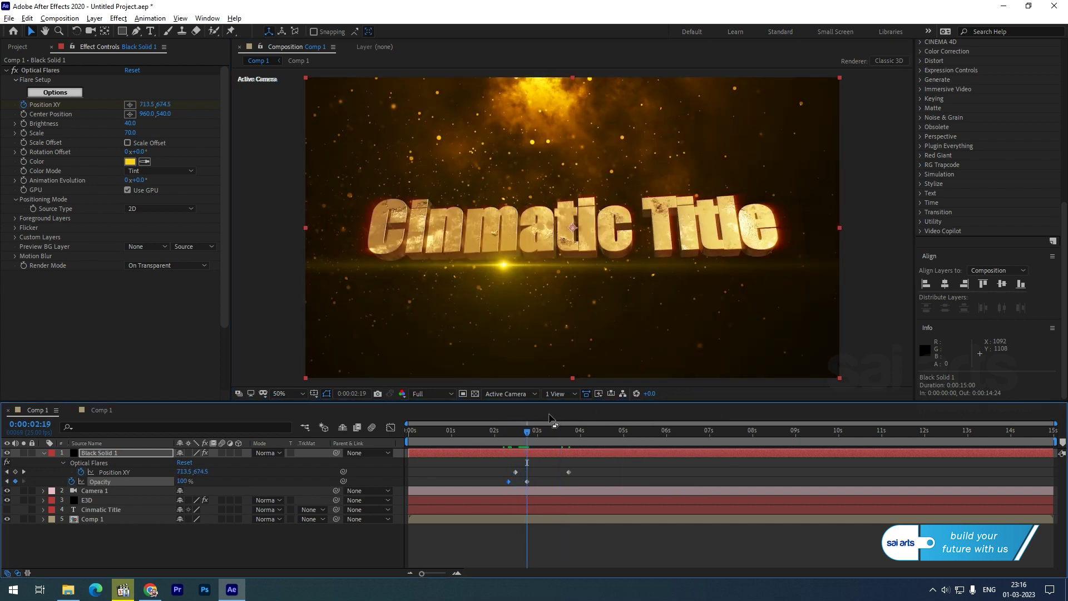
left_click(589, 394)
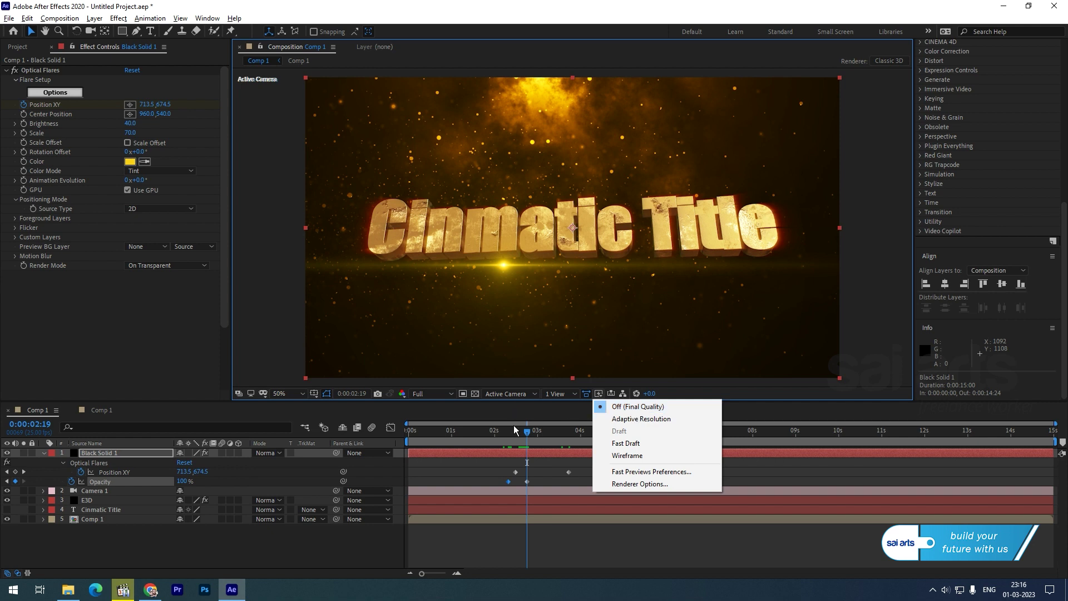
left_click_drag(516, 435, 576, 434)
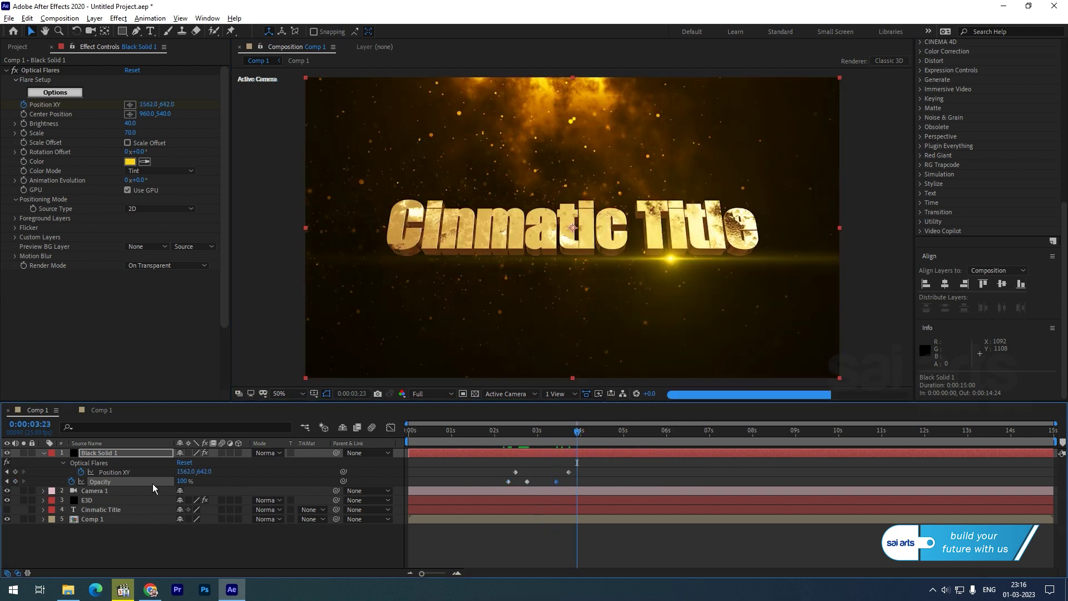
left_click_drag(179, 483, 161, 483)
left_click_drag(481, 433, 265, 467)
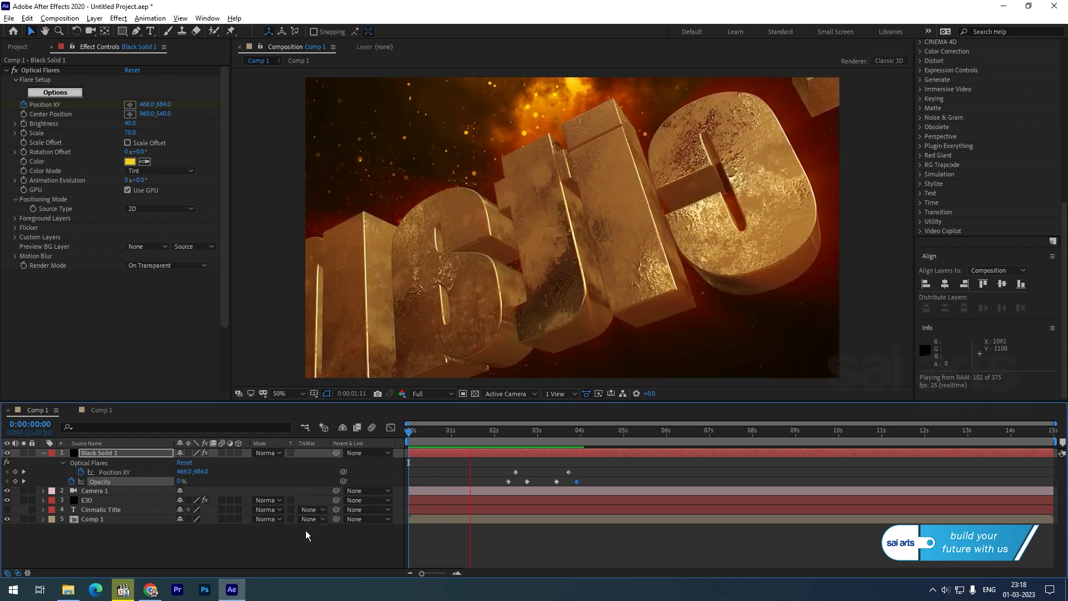
left_click(932, 589)
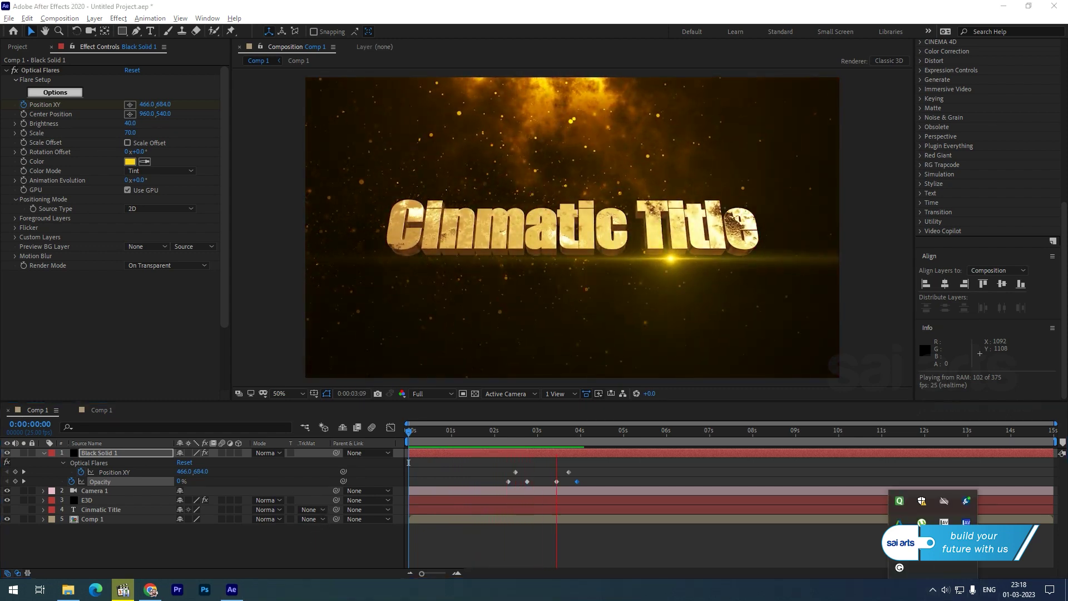
left_click(944, 565)
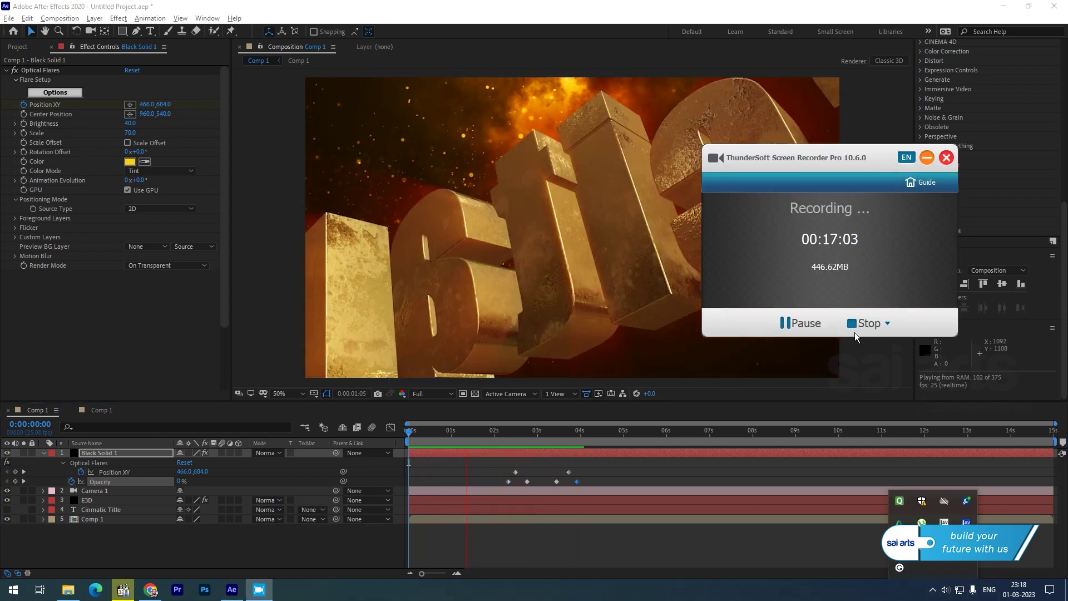